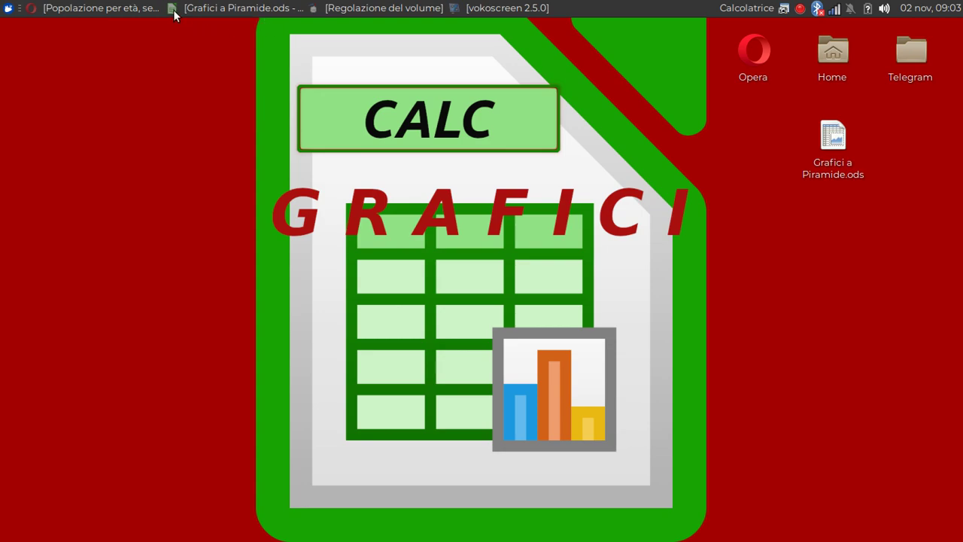
# Show Italy's 2020 population pyramid by five-year age classes on tuttitalia.it in Opera
pyautogui.click(124, 8)
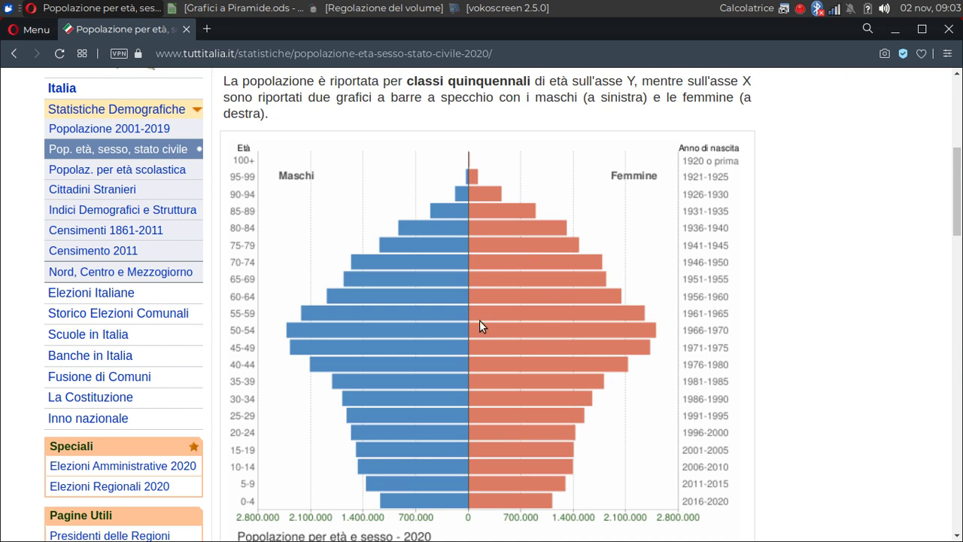
pyautogui.scroll(-1, 479, 325)
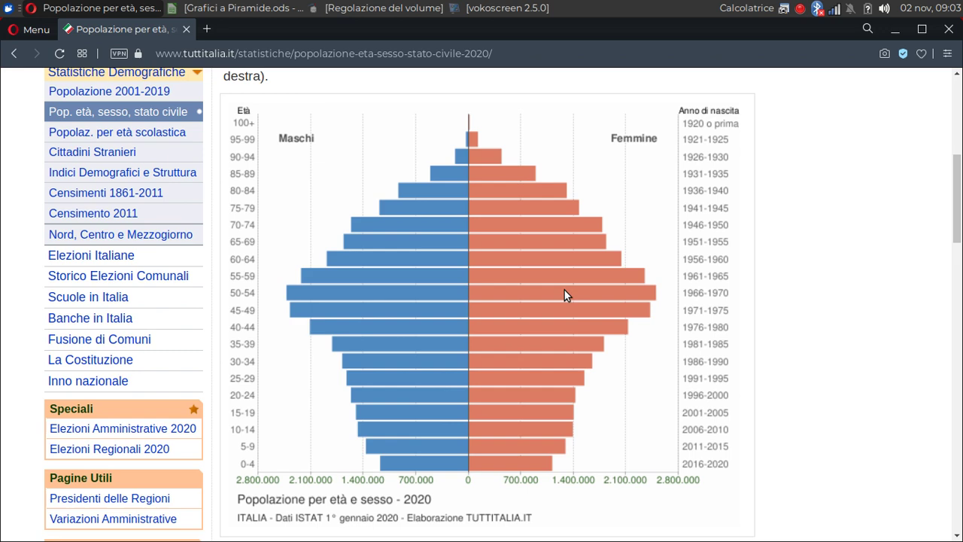
# Return to Grafici a Piramide.ods in Calc and select cell A1 on the Grafico sheet
pyautogui.click(902, 28)
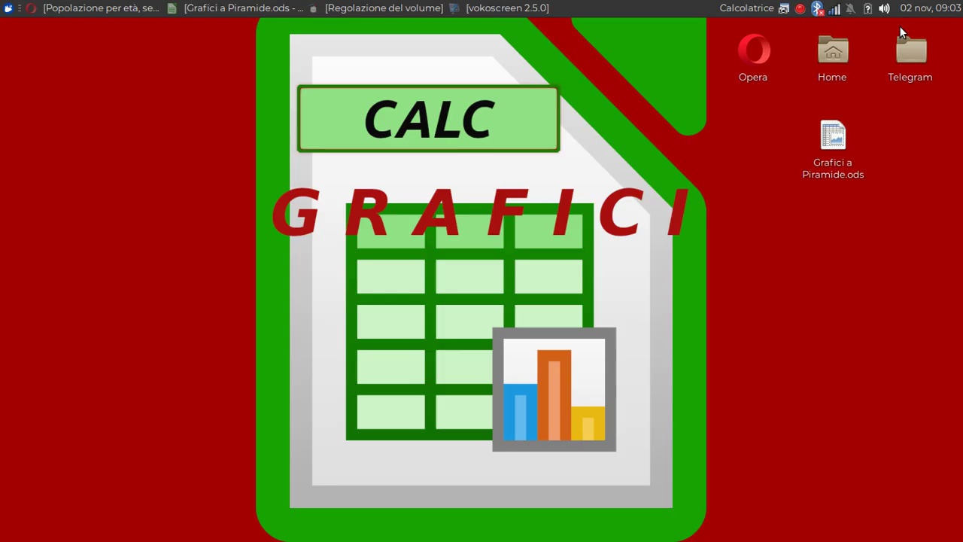
pyautogui.click(228, 7)
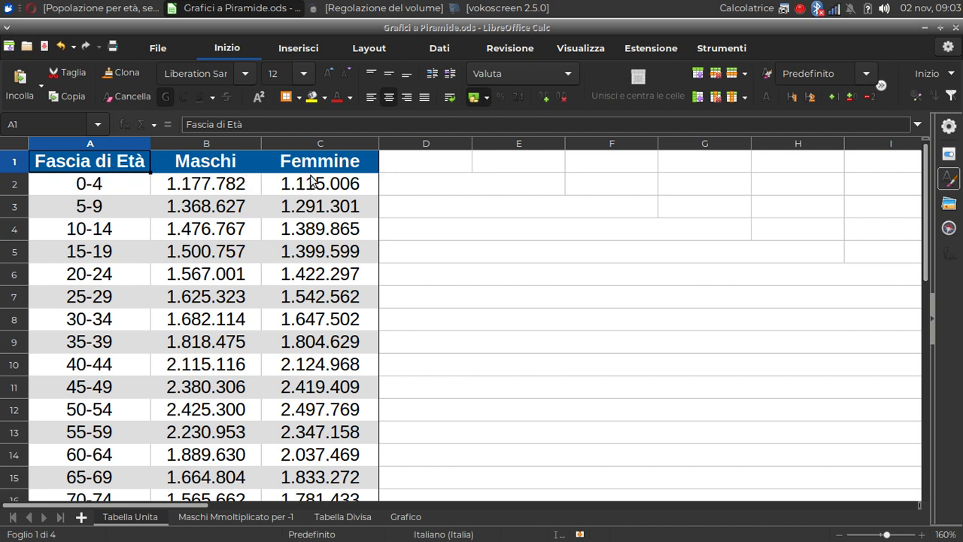
pyautogui.click(407, 518)
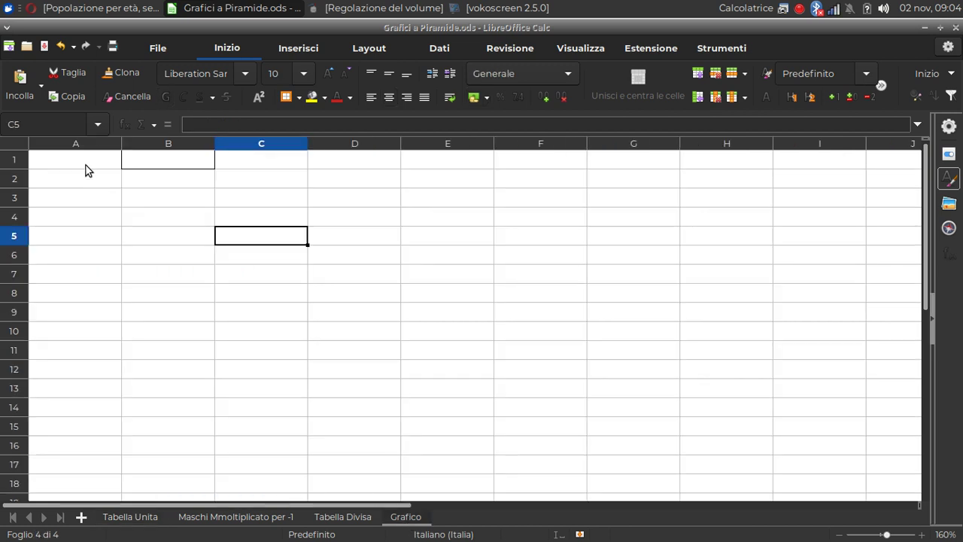
pyautogui.click(86, 163)
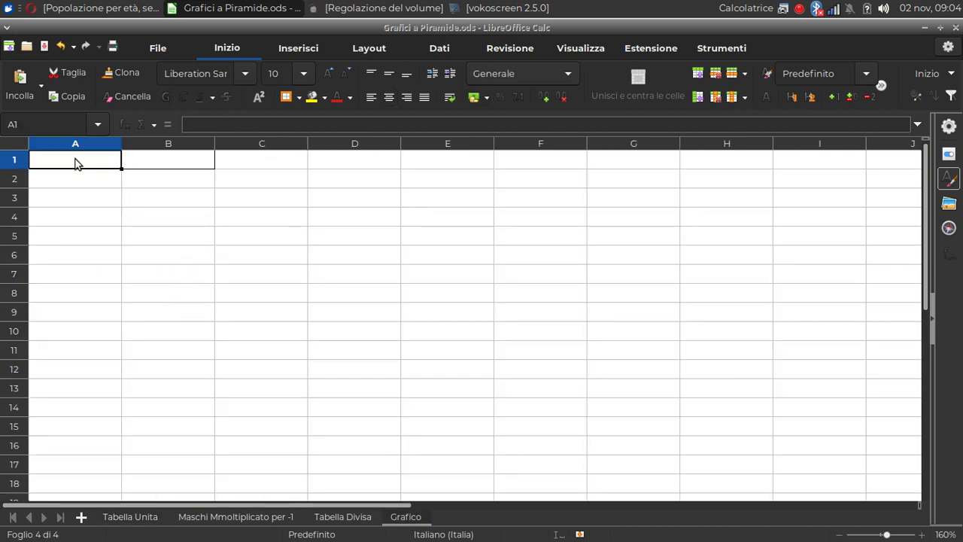
pyautogui.click(296, 47)
# Start a new chart of type Barra, glancing at the reference pyramid in Opera
pyautogui.click(108, 103)
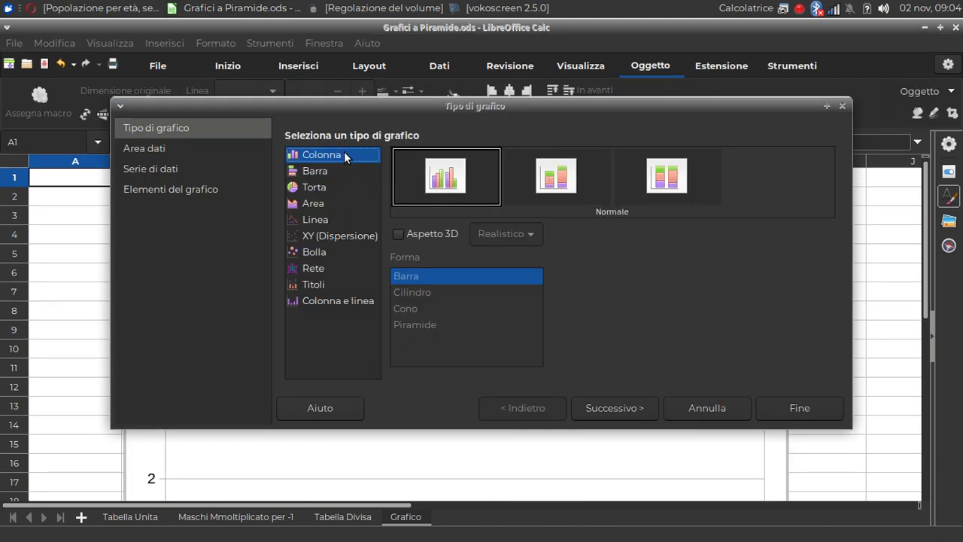
pyautogui.click(312, 171)
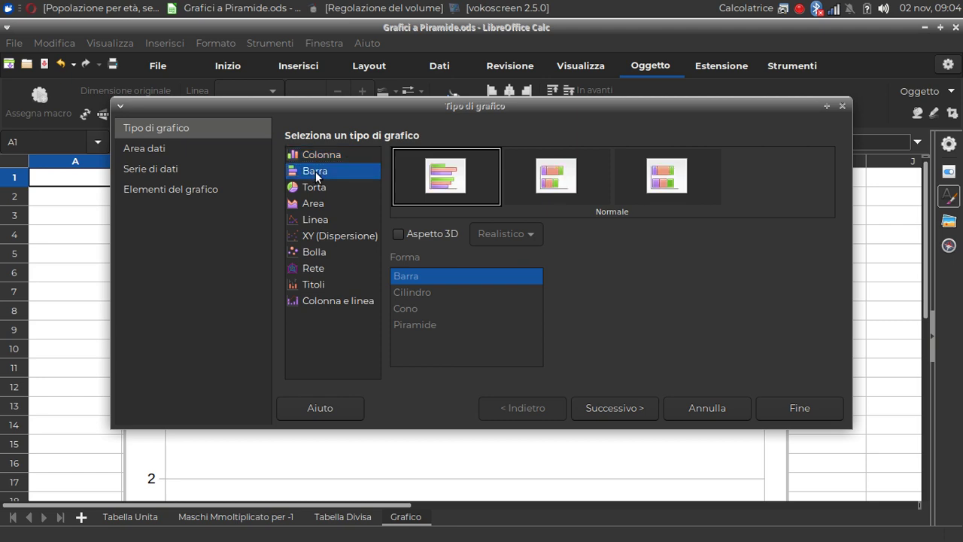
pyautogui.click(112, 9)
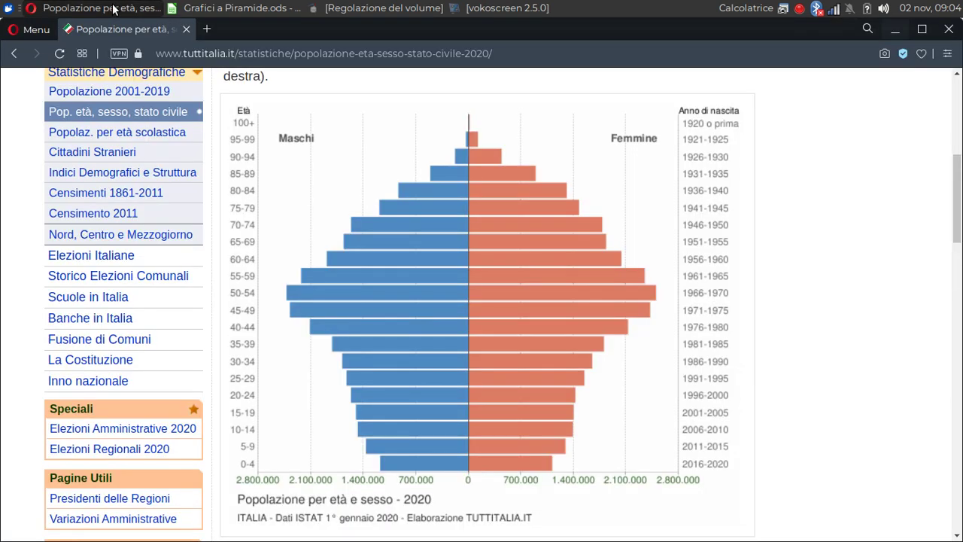
pyautogui.click(193, 8)
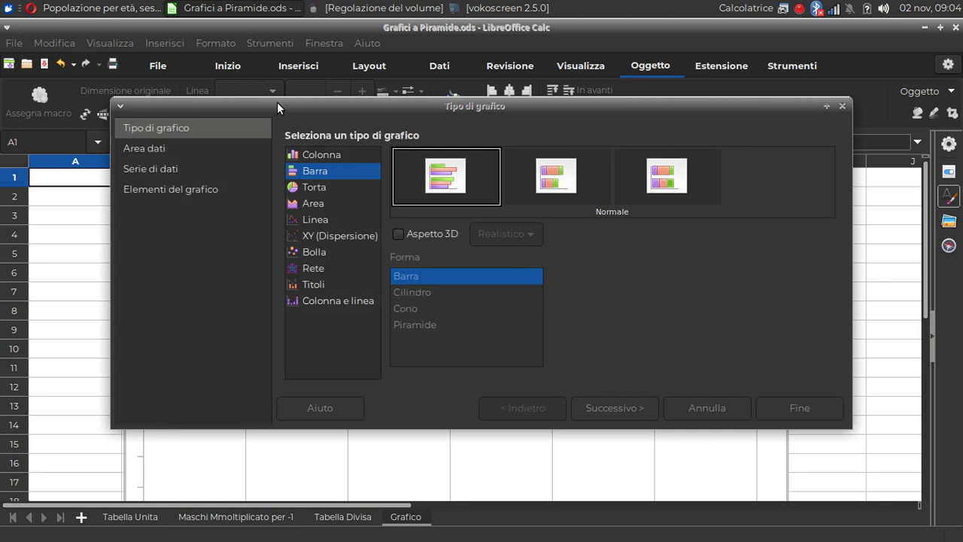
# Set the chart data range to 'Tabella Unita'.$A$1:$C$22 and finish the chart
pyautogui.click(596, 411)
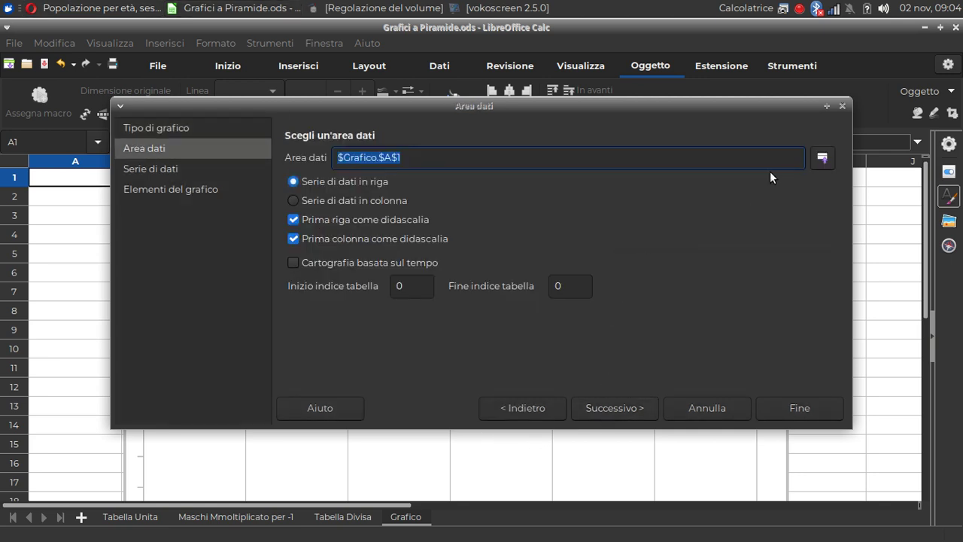
pyautogui.click(822, 158)
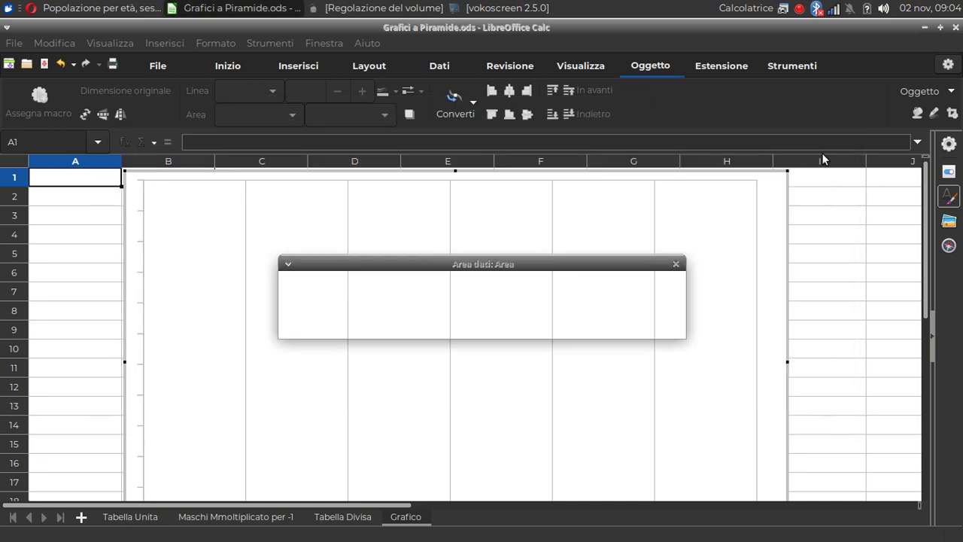
pyautogui.click(125, 518)
pyautogui.moveTo(106, 187)
pyautogui.mouseDown()
pyautogui.moveTo(340, 312)
pyautogui.moveTo(323, 408)
pyautogui.mouseUp()
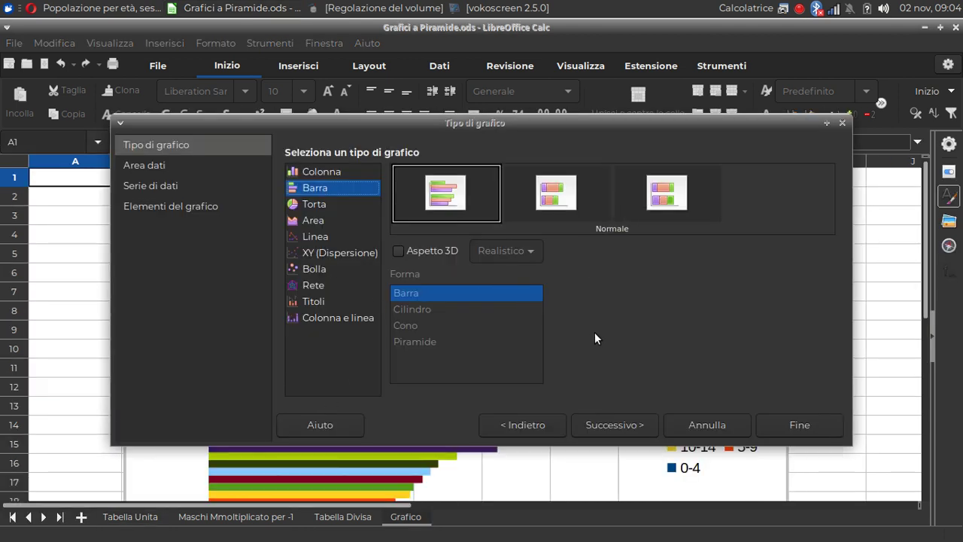
pyautogui.click(606, 419)
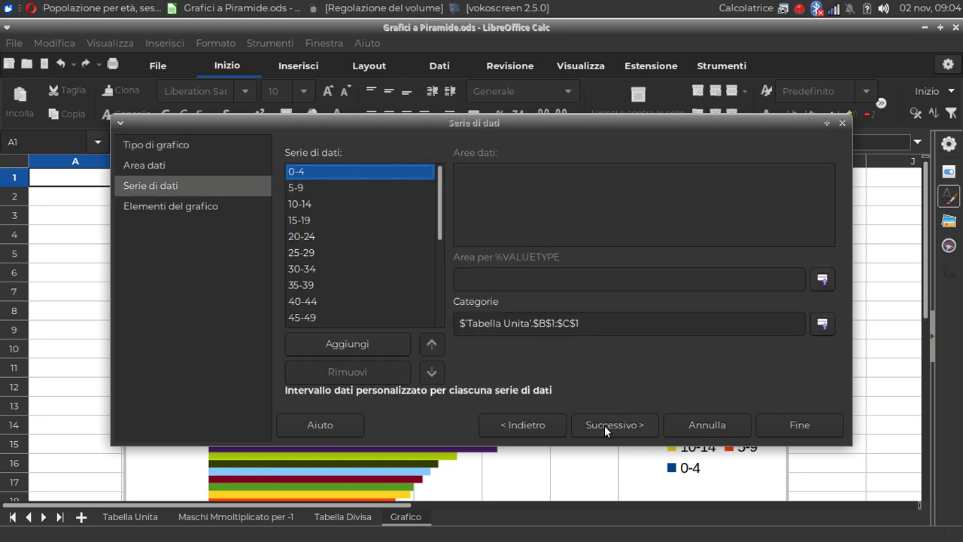
pyautogui.click(604, 425)
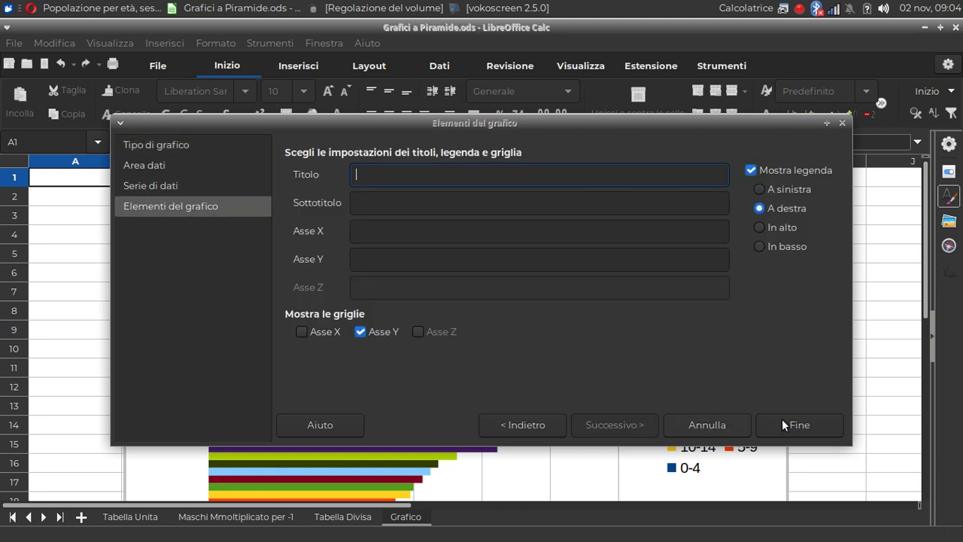
pyautogui.click(799, 424)
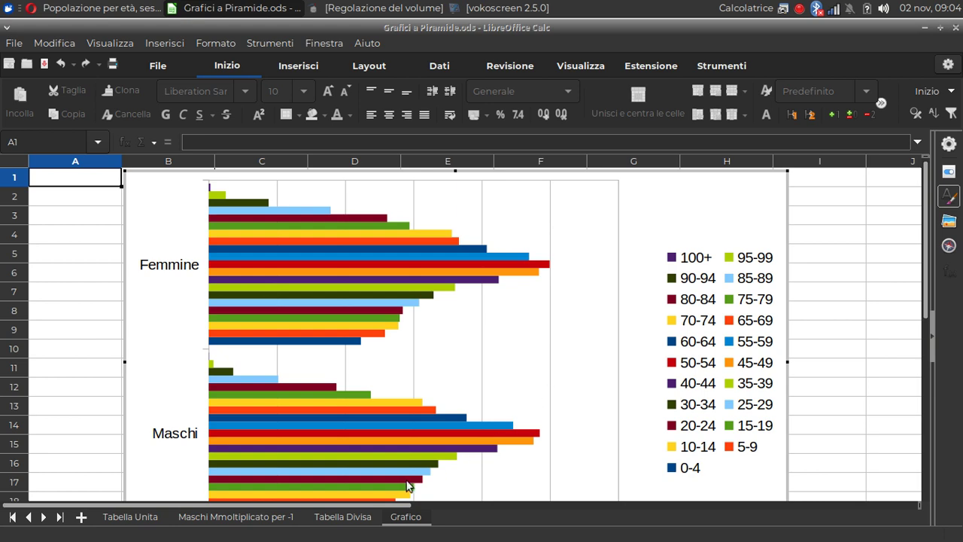
pyautogui.click(144, 11)
pyautogui.click(191, 11)
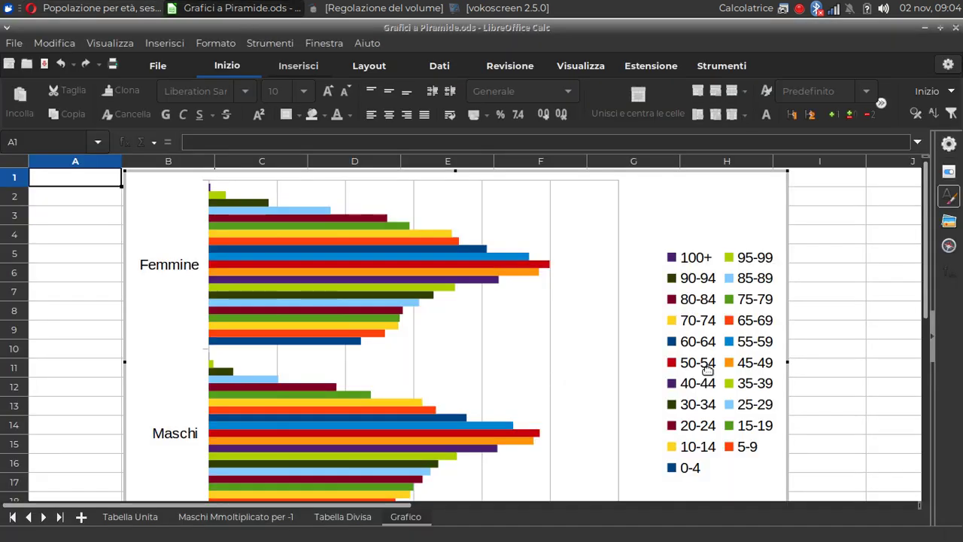
pyautogui.rightClick(462, 320)
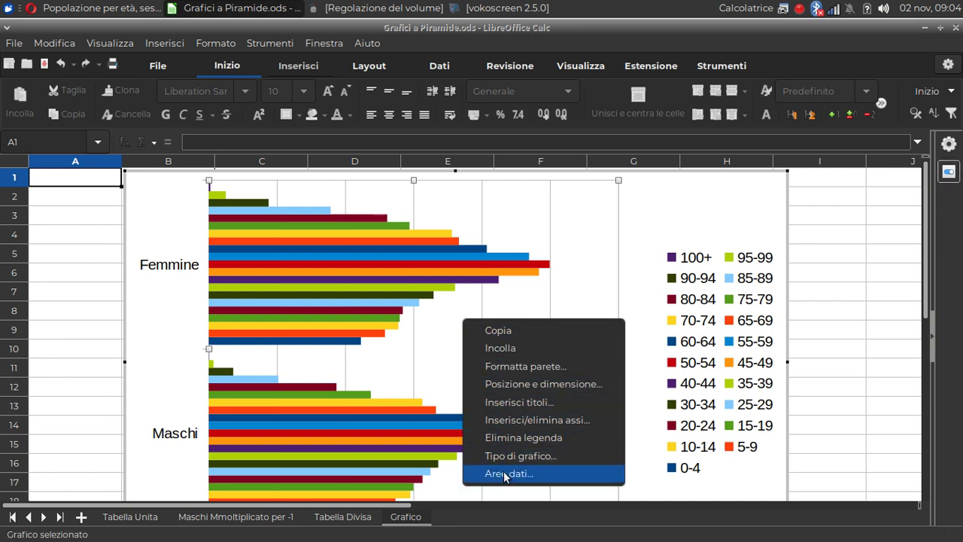
pyautogui.click(314, 297)
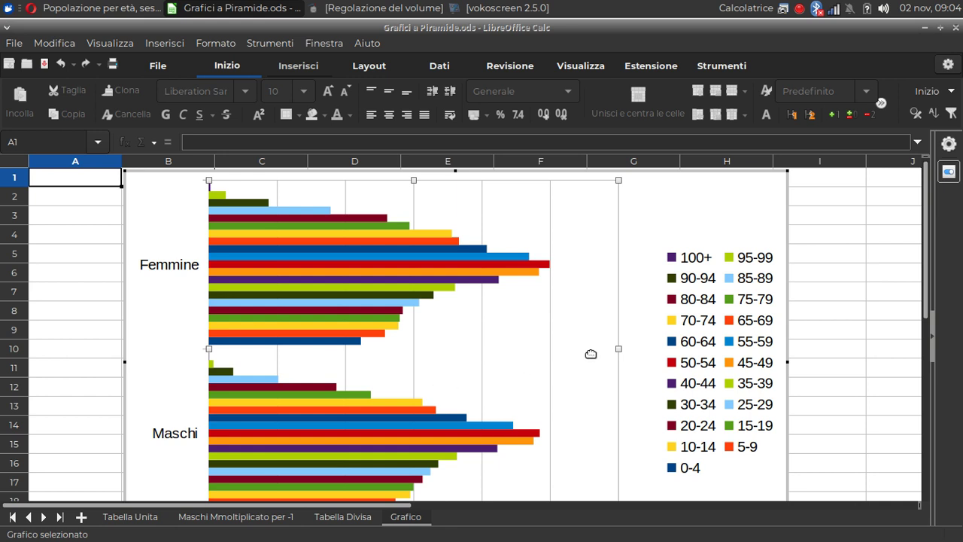
pyautogui.doubleClick(634, 361)
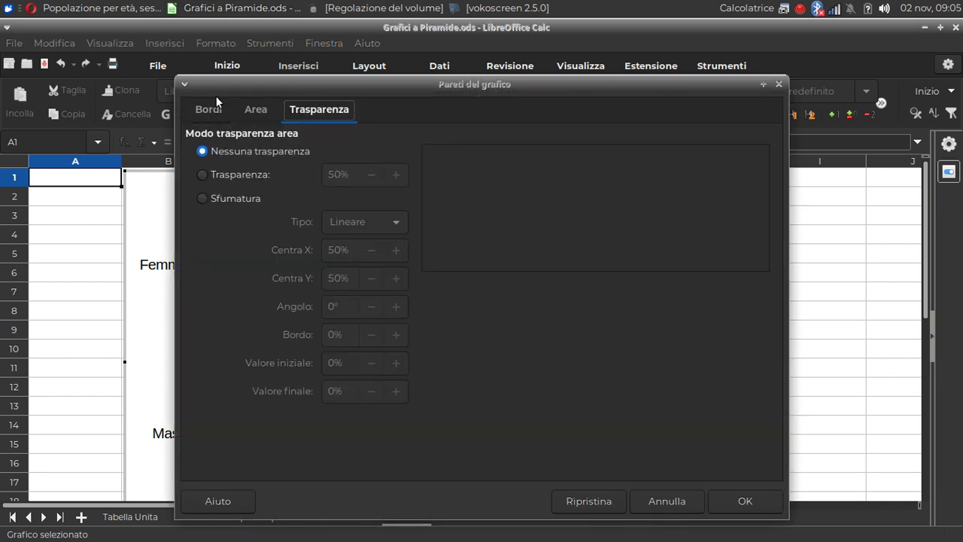
pyautogui.click(669, 501)
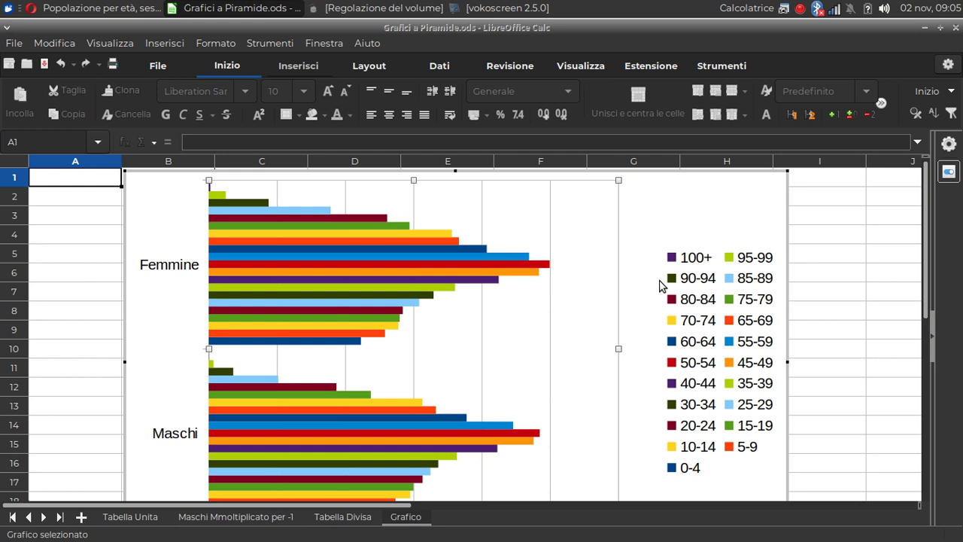
pyautogui.click(820, 260)
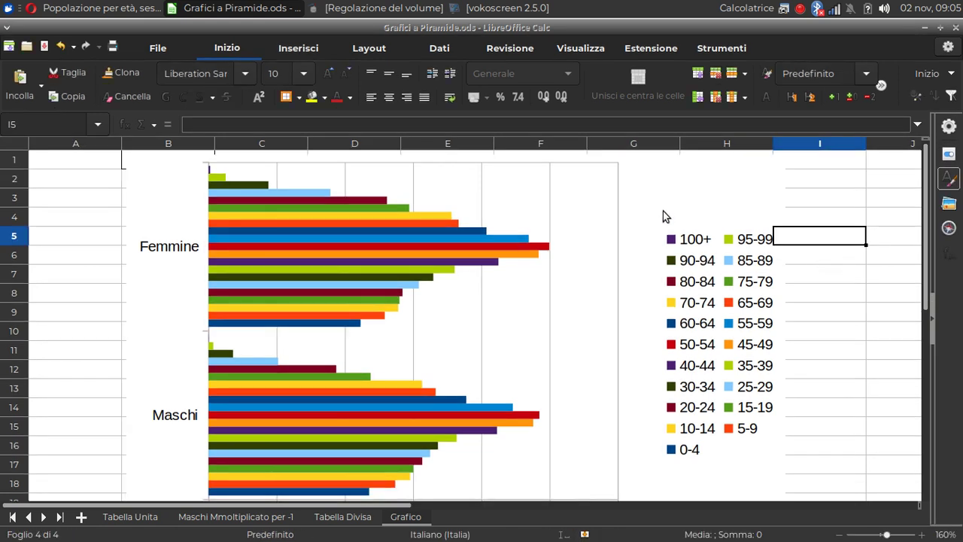
pyautogui.click(663, 209)
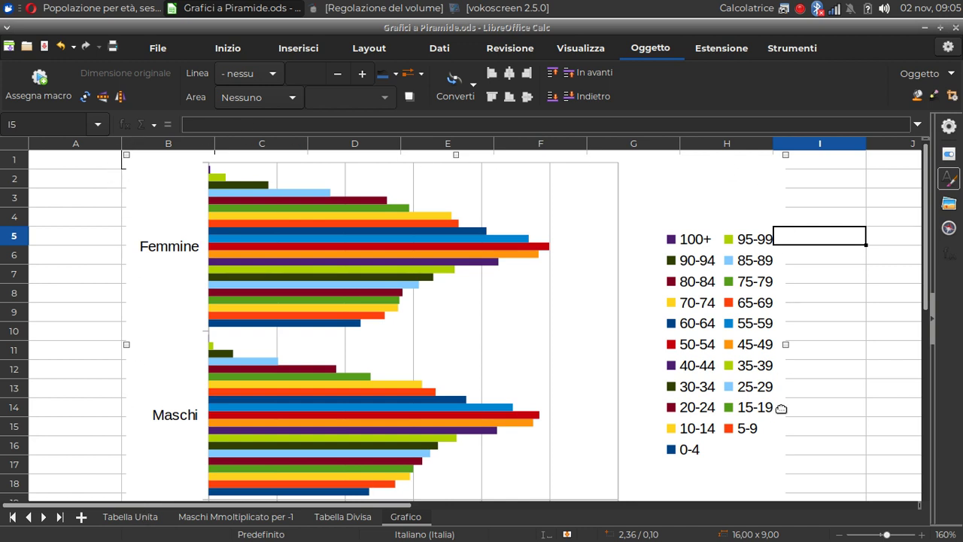
pyautogui.rightClick(519, 302)
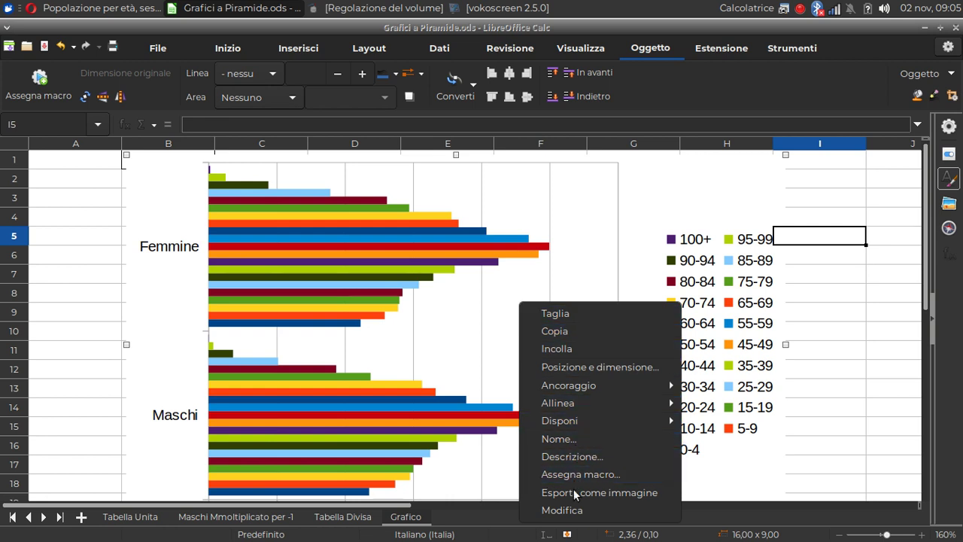
pyautogui.click(572, 510)
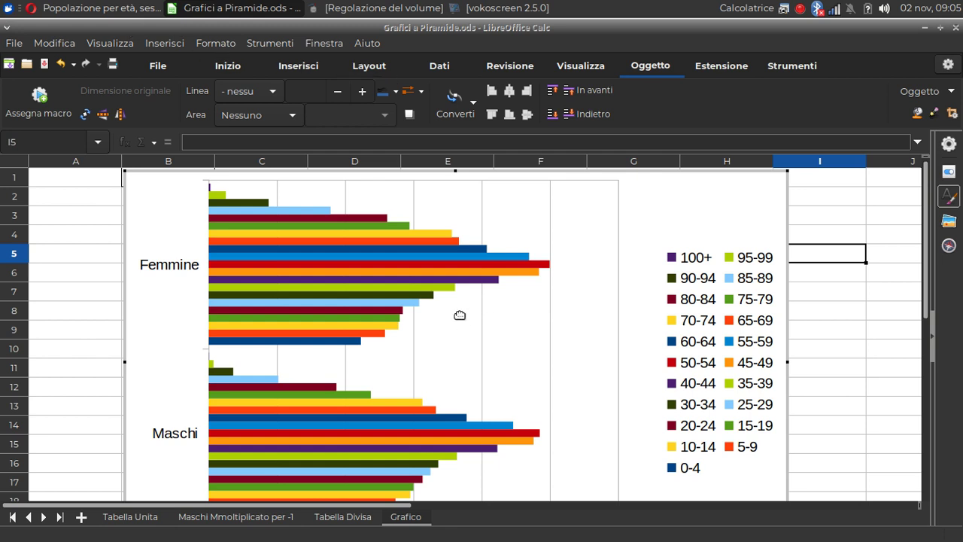
pyautogui.doubleClick(552, 322)
pyautogui.click(210, 110)
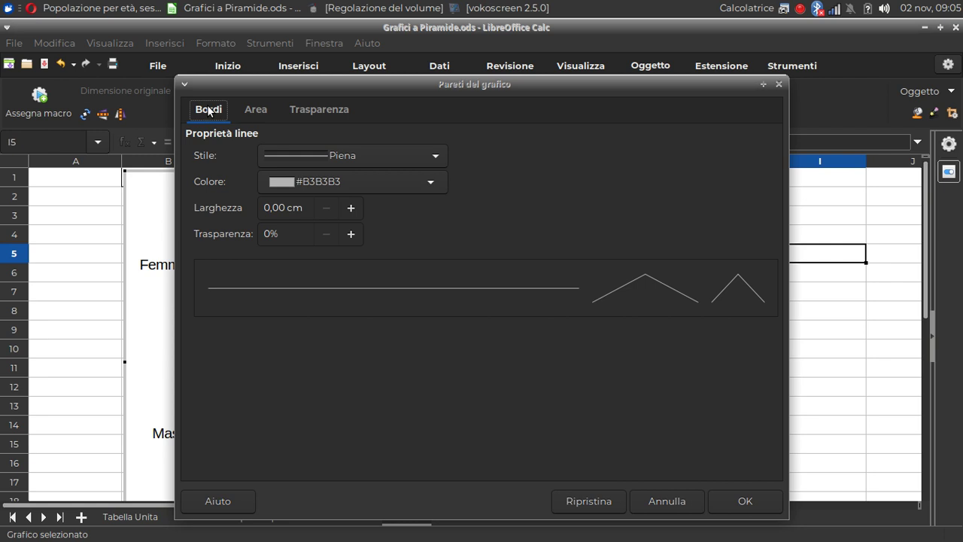
pyautogui.click(257, 110)
pyautogui.click(308, 111)
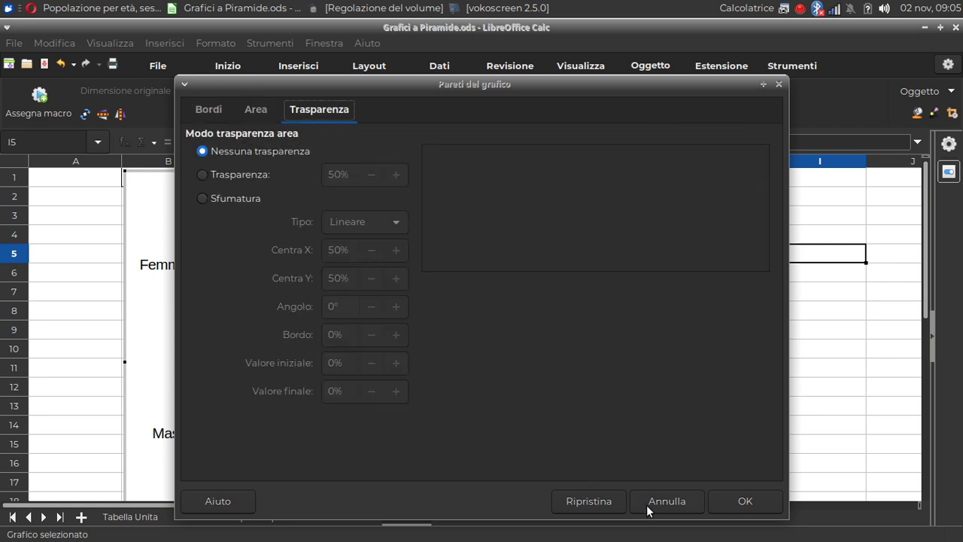
pyautogui.click(650, 505)
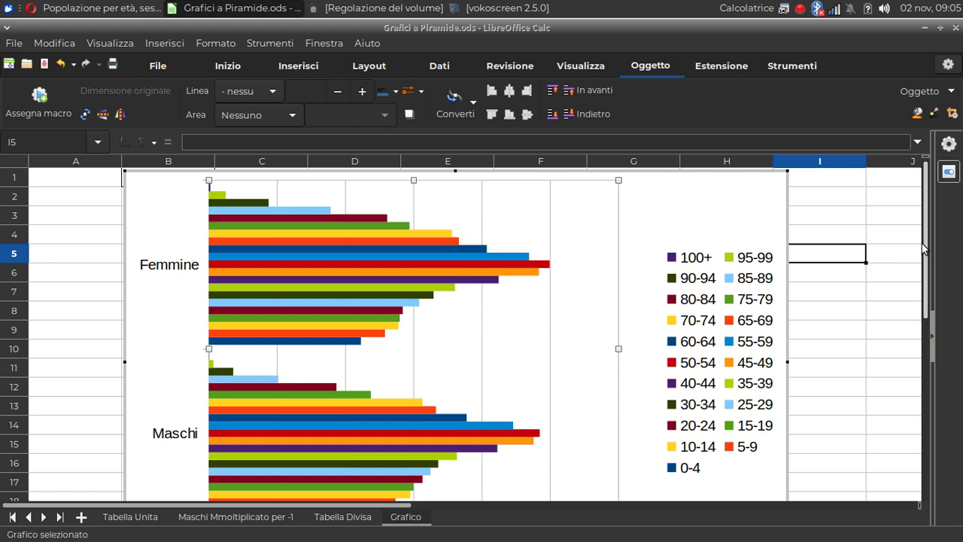
# Open the Maschi chart's Y axis properties and look through its tabs
pyautogui.moveTo(924, 248); pyautogui.dragTo(925, 304)
pyautogui.click(546, 403)
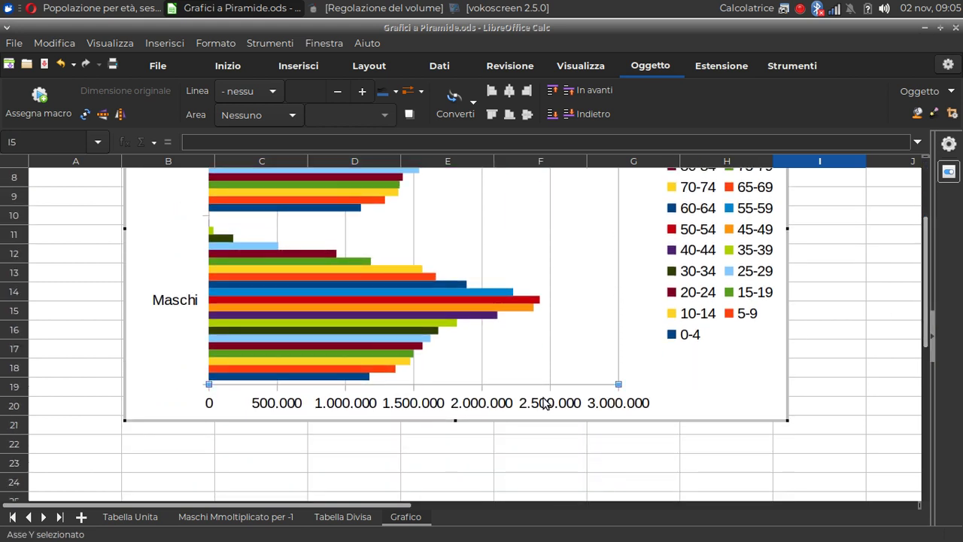
pyautogui.doubleClick(424, 404)
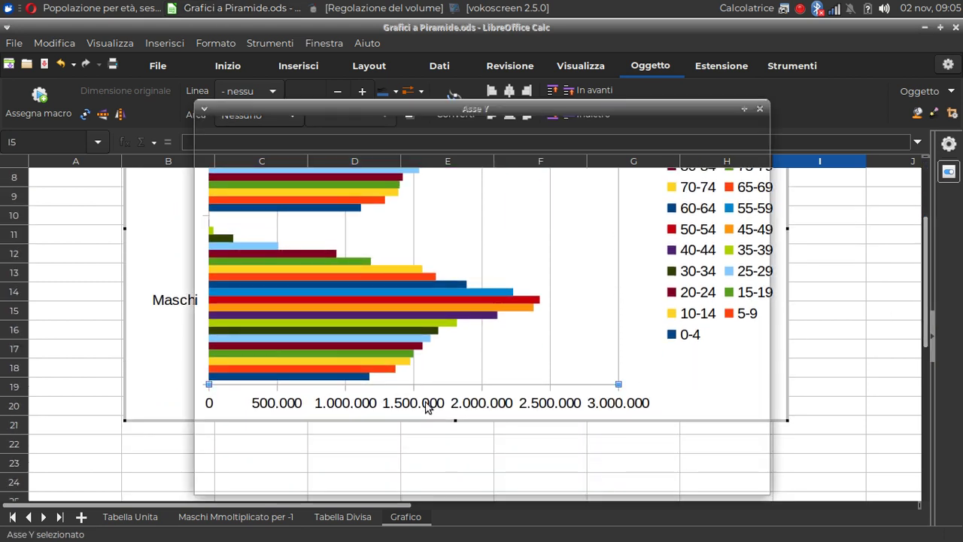
pyautogui.click(257, 140)
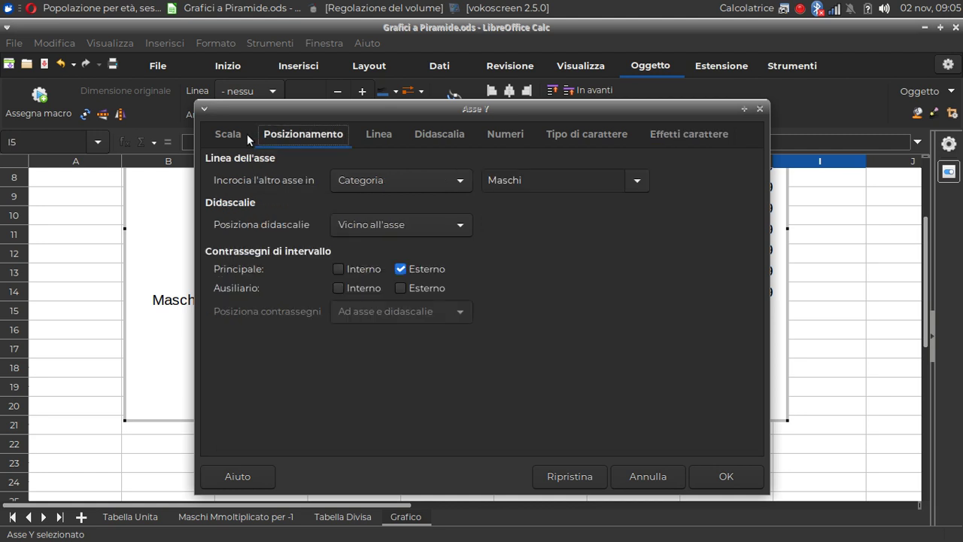
pyautogui.click(240, 137)
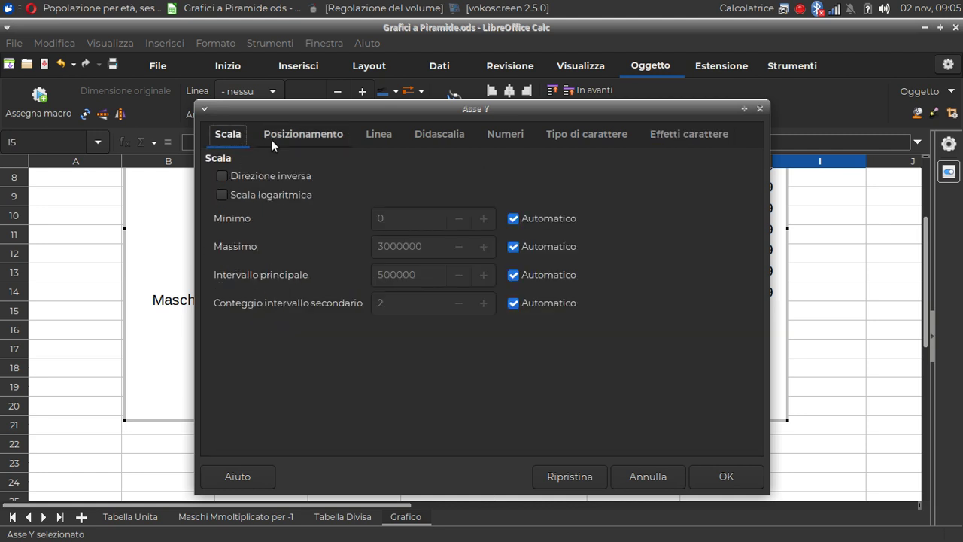
pyautogui.click(271, 139)
pyautogui.click(388, 136)
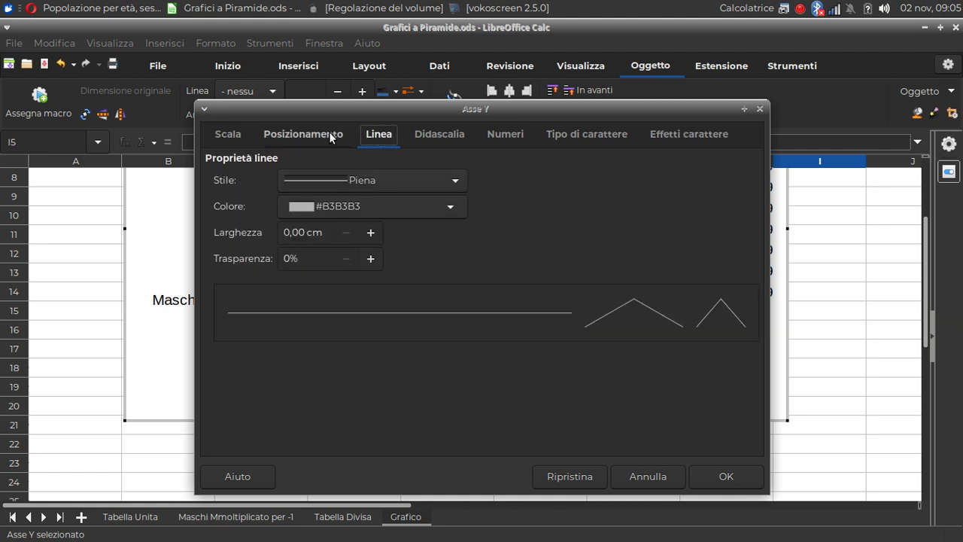
pyautogui.click(425, 136)
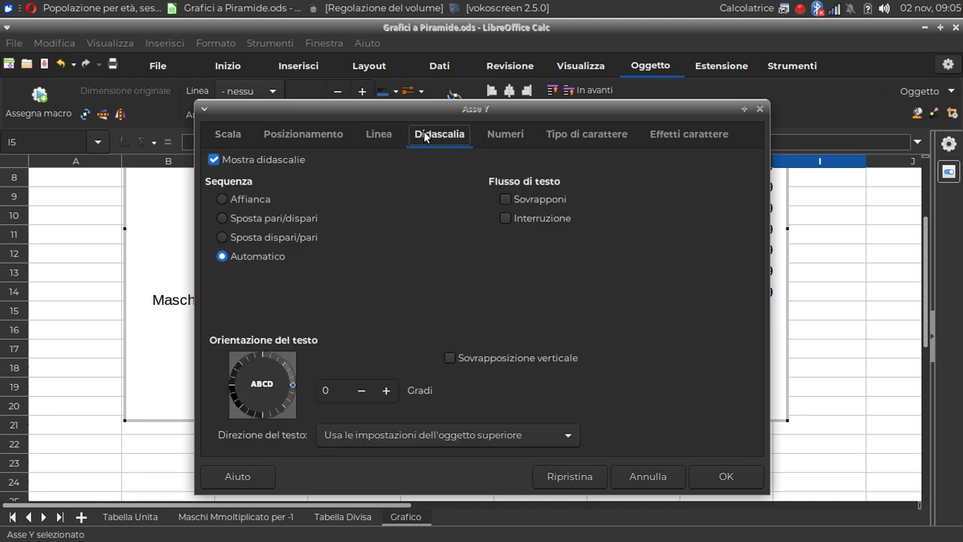
# Turn on Direzione inversa on the Scala tab so values run 3.000.000 to 0
pyautogui.click(223, 139)
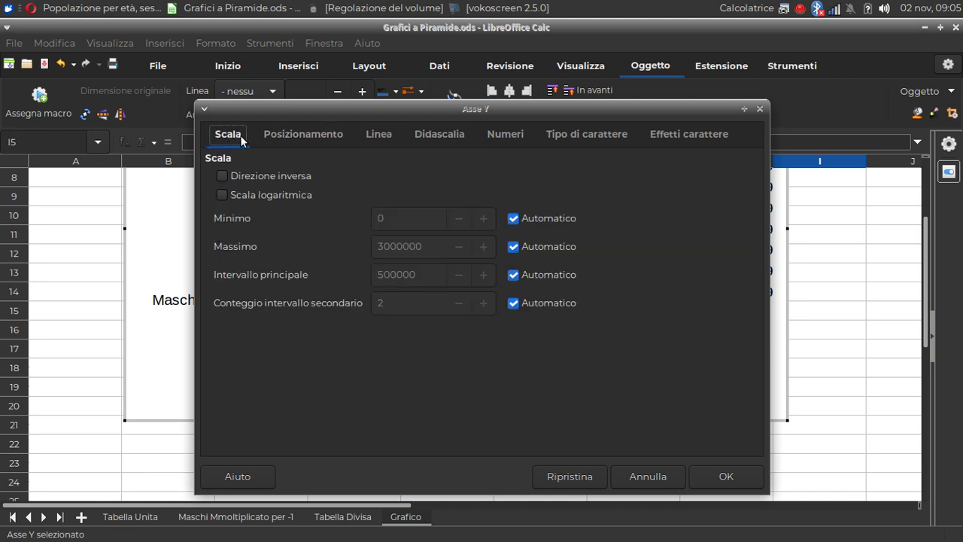
pyautogui.click(423, 135)
pyautogui.click(391, 137)
pyautogui.click(437, 135)
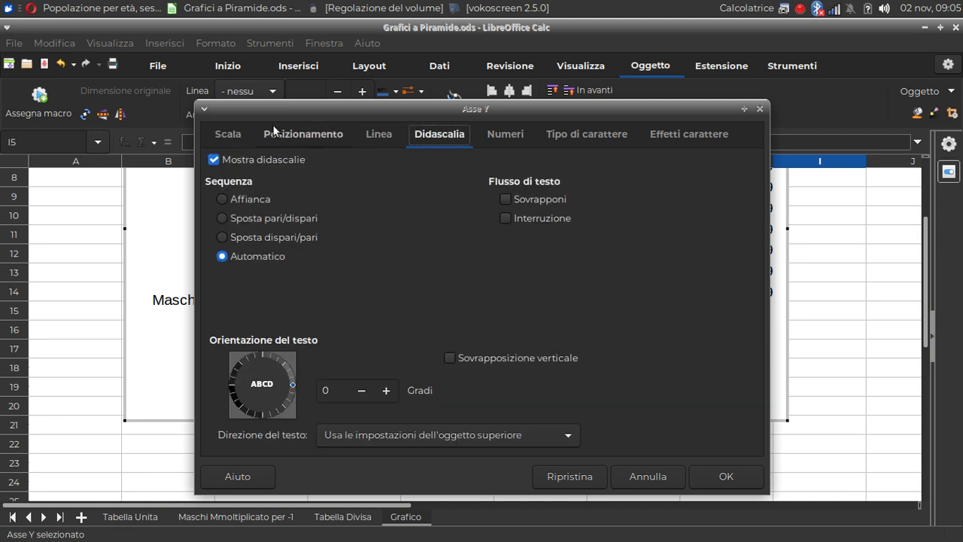
pyautogui.click(227, 135)
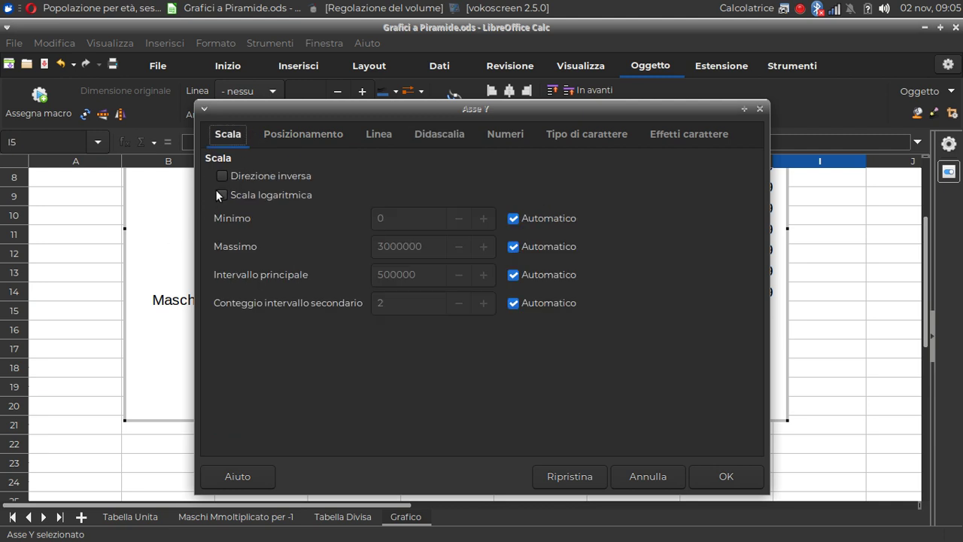
pyautogui.click(227, 172)
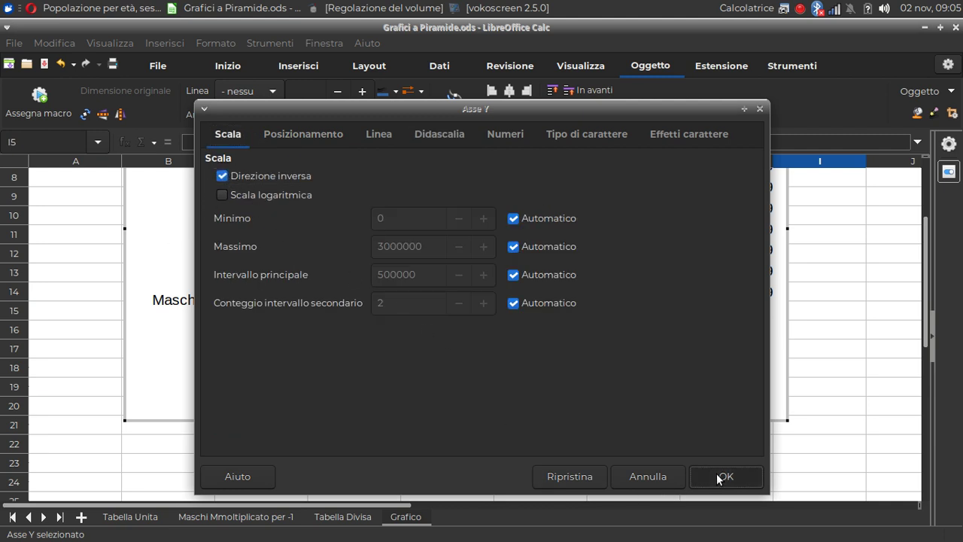
pyautogui.click(725, 475)
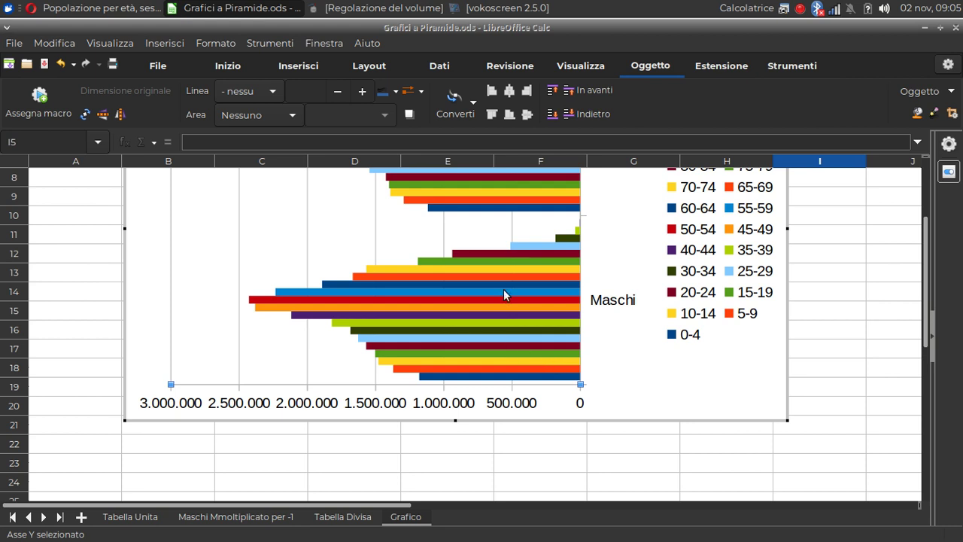
# Delete the Maschi bar chart from the Grafico sheet
pyautogui.click(846, 387)
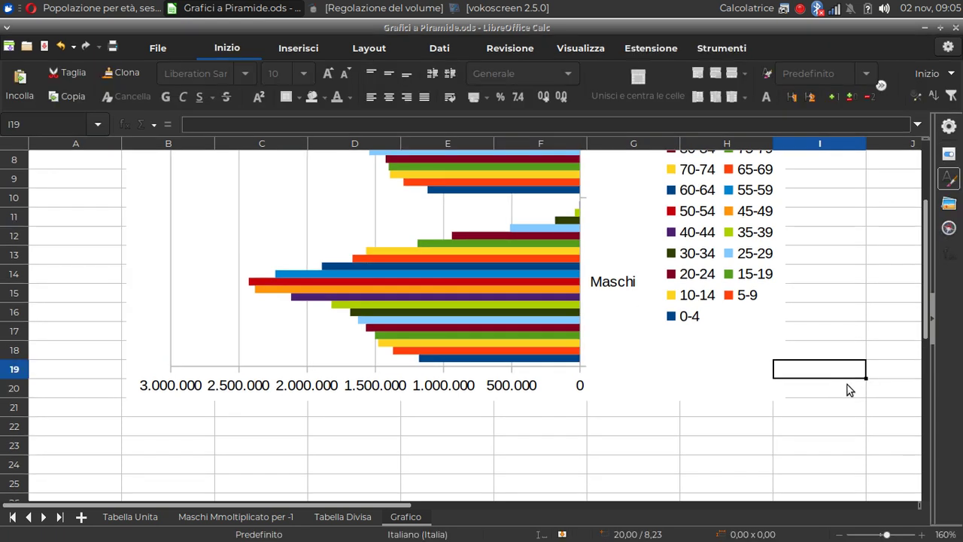
pyautogui.click(741, 339)
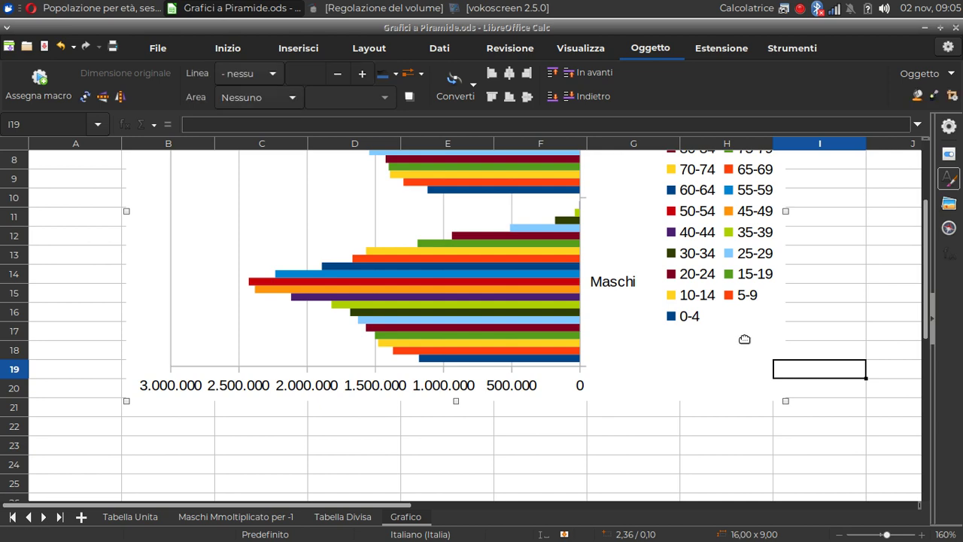
pyautogui.press('Delete')
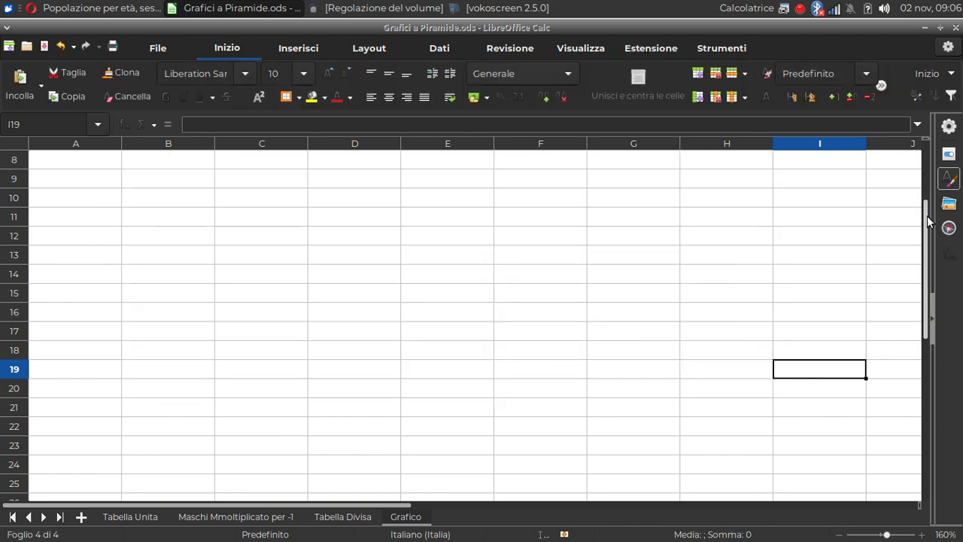
pyautogui.scroll(3, 926, 286)
# Check the =D2*-1 formula on Maschi Mmoltiplicato per -1, then reselect A1 on Grafico
pyautogui.click(238, 517)
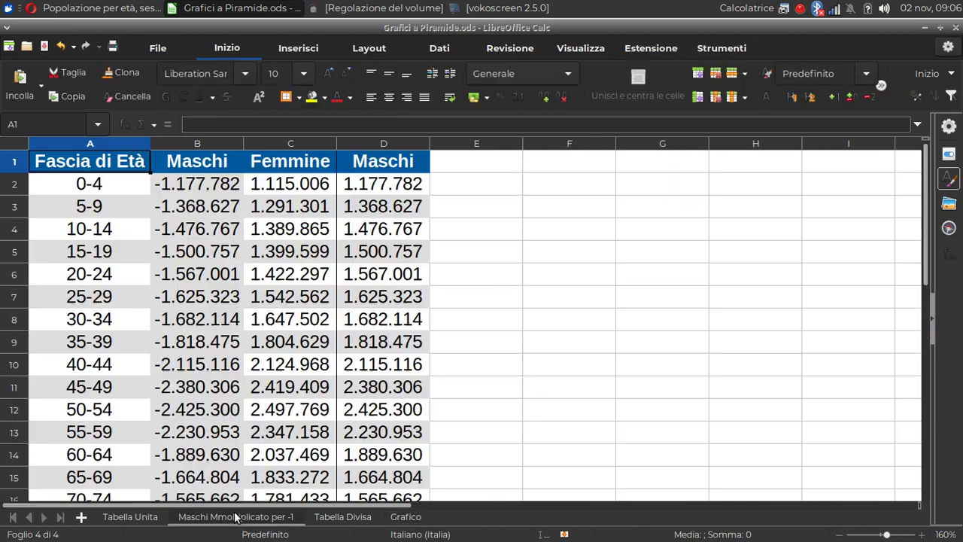
pyautogui.click(213, 188)
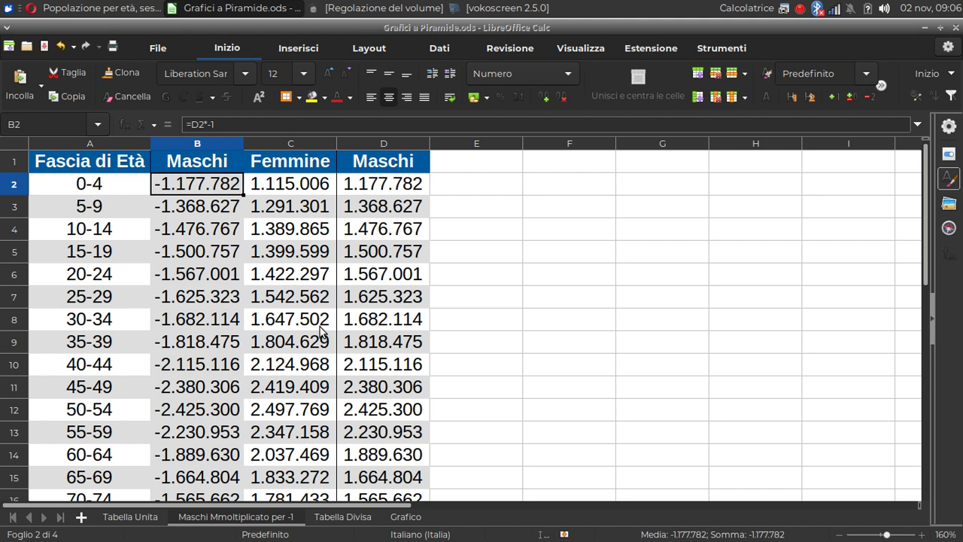
pyautogui.click(405, 517)
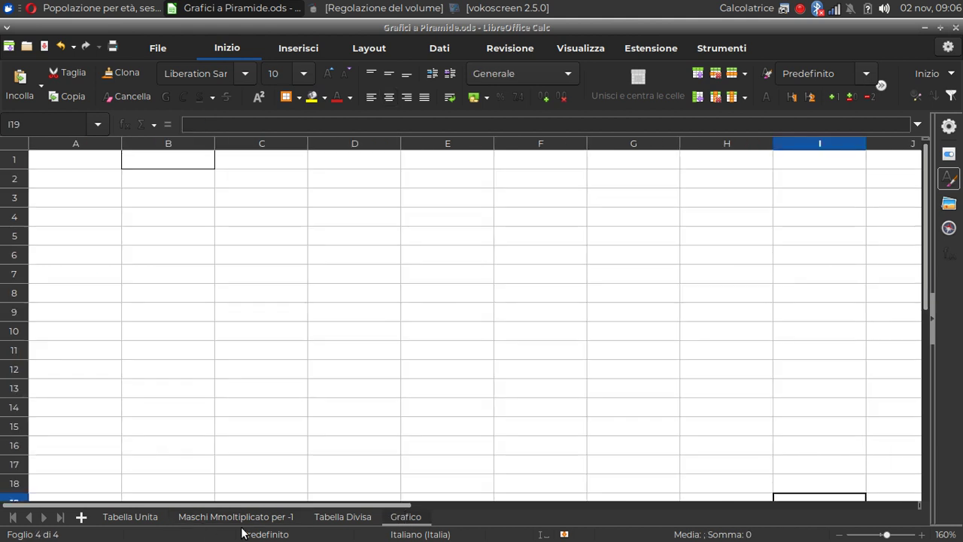
pyautogui.click(102, 163)
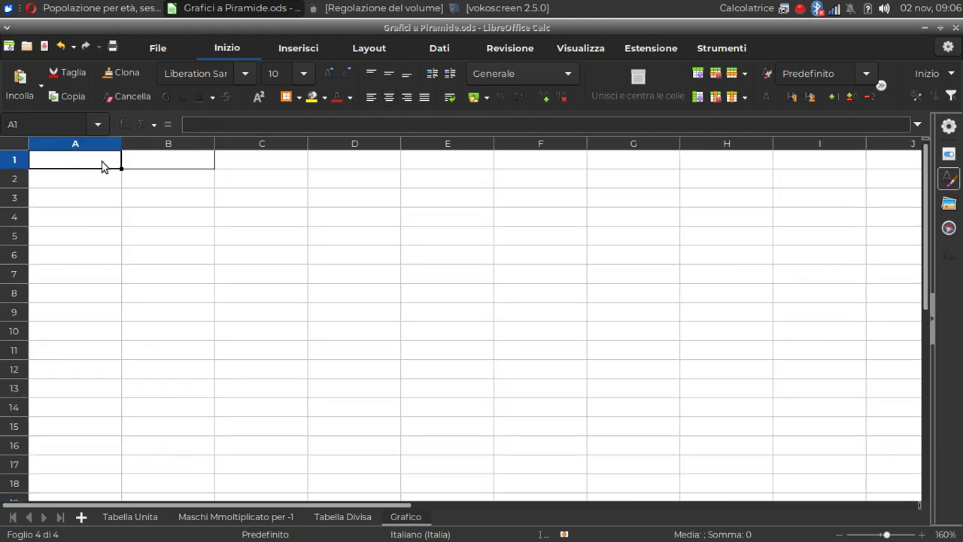
pyautogui.click(143, 166)
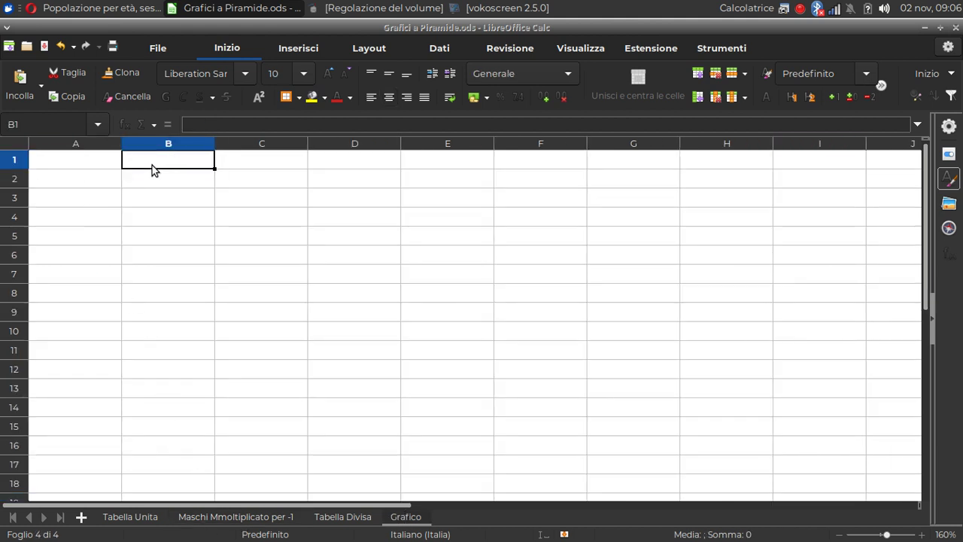
pyautogui.click(298, 97)
pyautogui.click(290, 128)
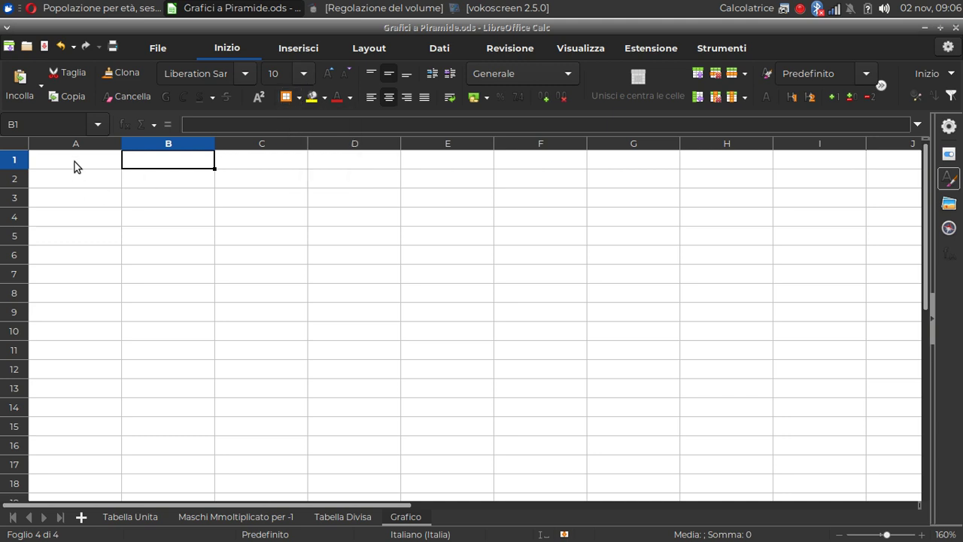
pyautogui.click(74, 162)
# Start a Barra chart using the table on the Maschi Mmoltiplicato per -1 sheet as data
pyautogui.click(298, 48)
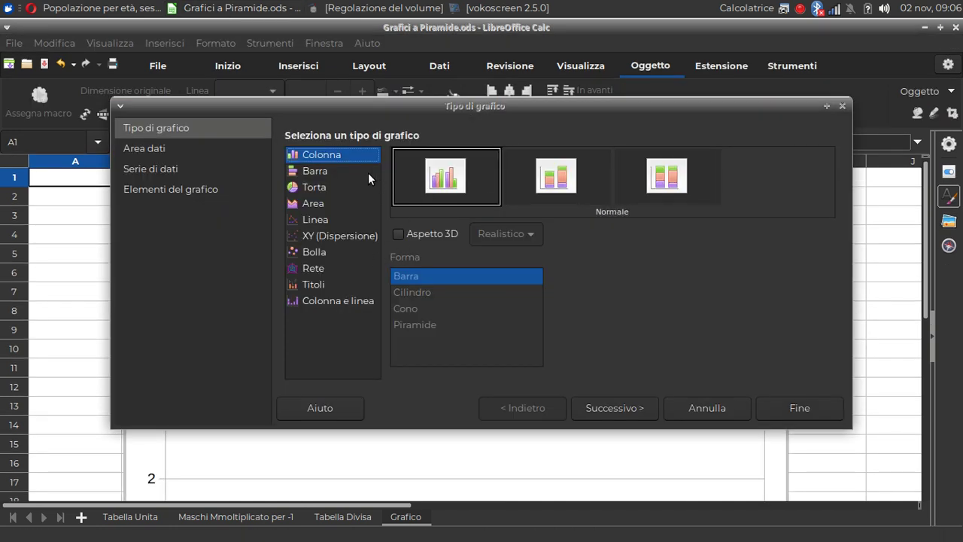
pyautogui.click(338, 173)
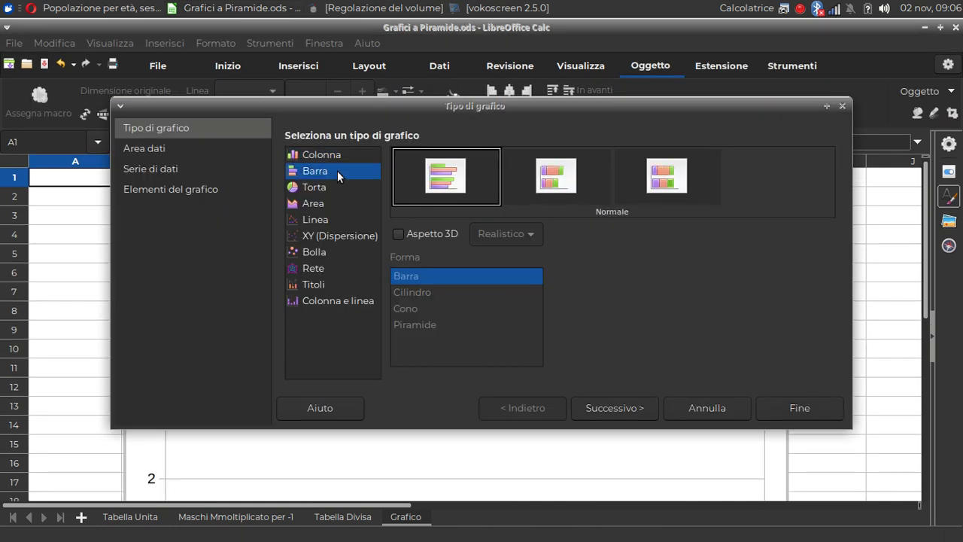
pyautogui.click(618, 409)
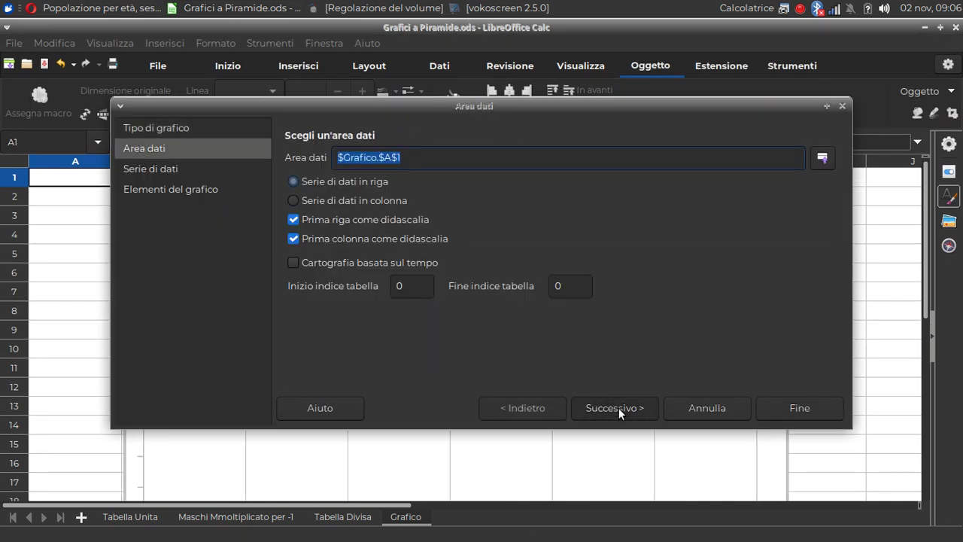
pyautogui.click(823, 158)
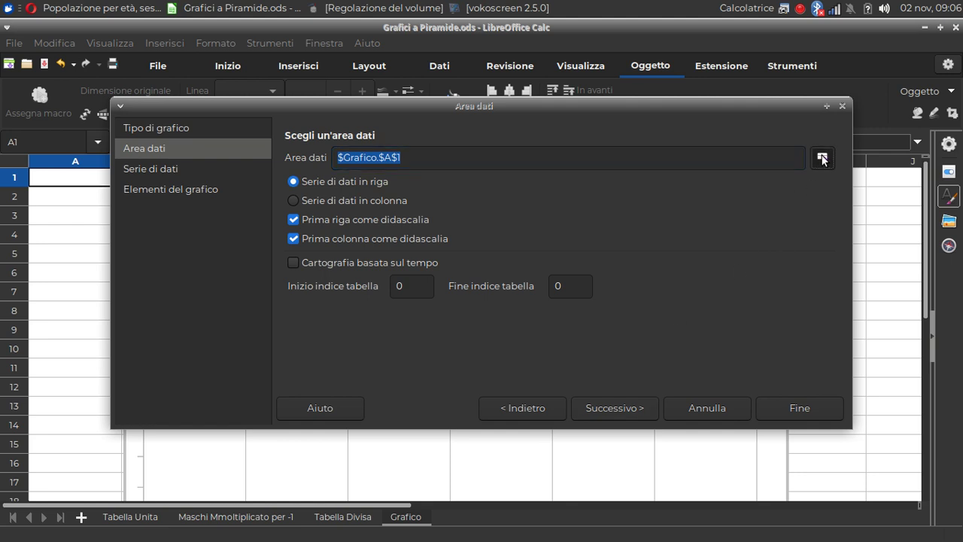
pyautogui.click(226, 517)
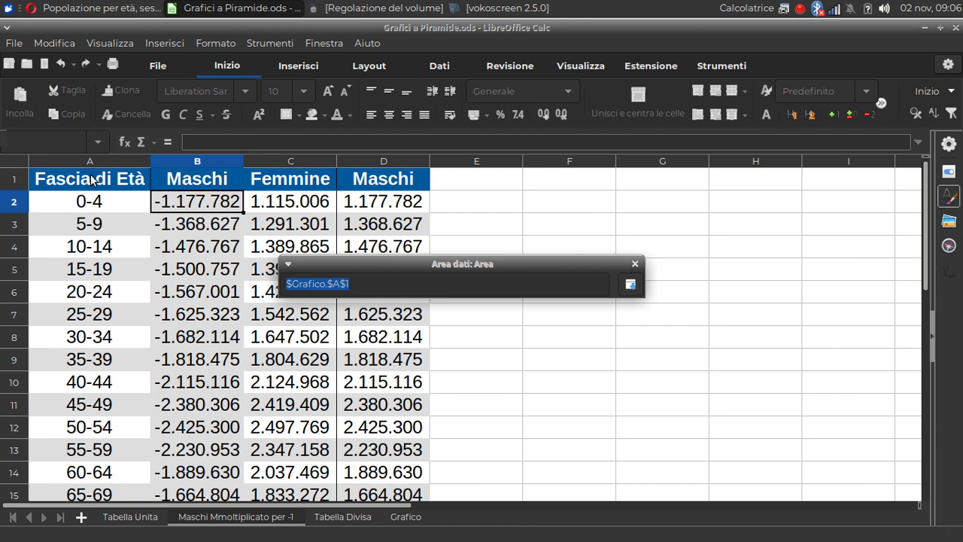
pyautogui.moveTo(90, 179)
pyautogui.mouseDown()
pyautogui.moveTo(268, 193)
pyautogui.moveTo(271, 401)
pyautogui.moveTo(269, 361)
pyautogui.mouseUp()
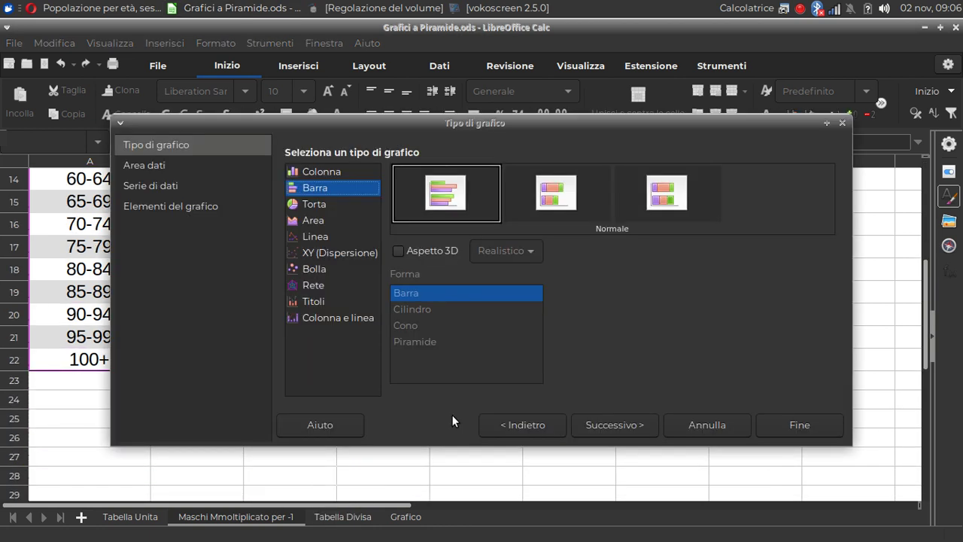
# Untick Mostra legenda and finish the chart, then compare it with the reference pyramid
pyautogui.click(624, 422)
pyautogui.click(624, 422)
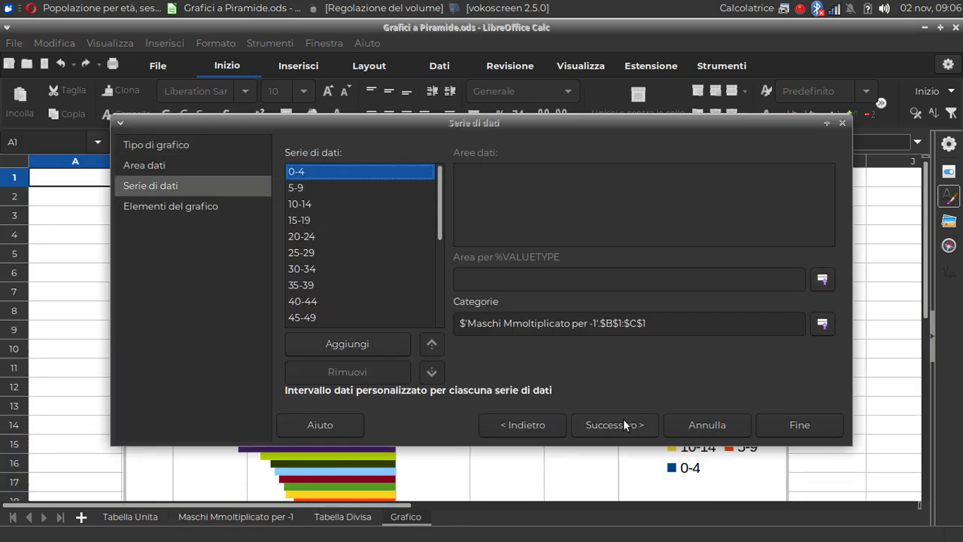
pyautogui.click(622, 424)
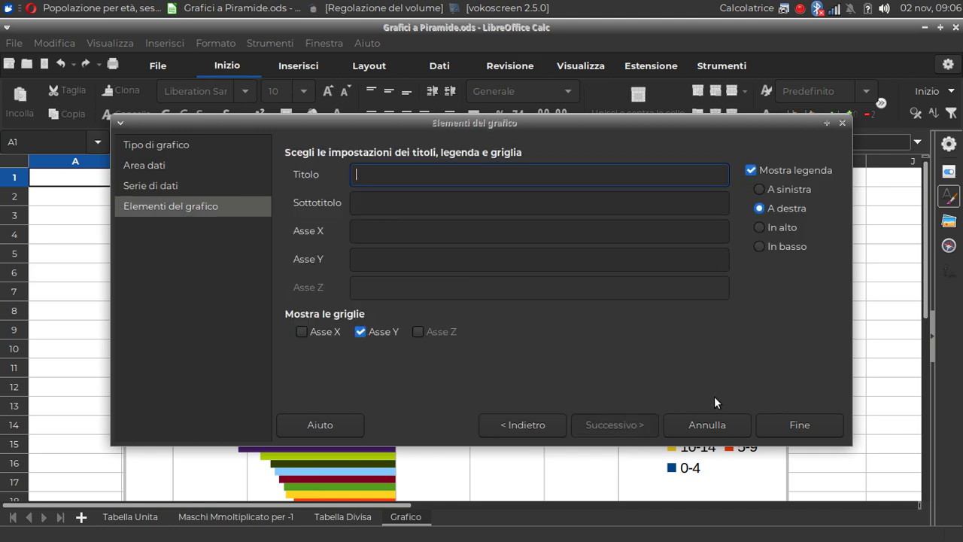
pyautogui.click(752, 171)
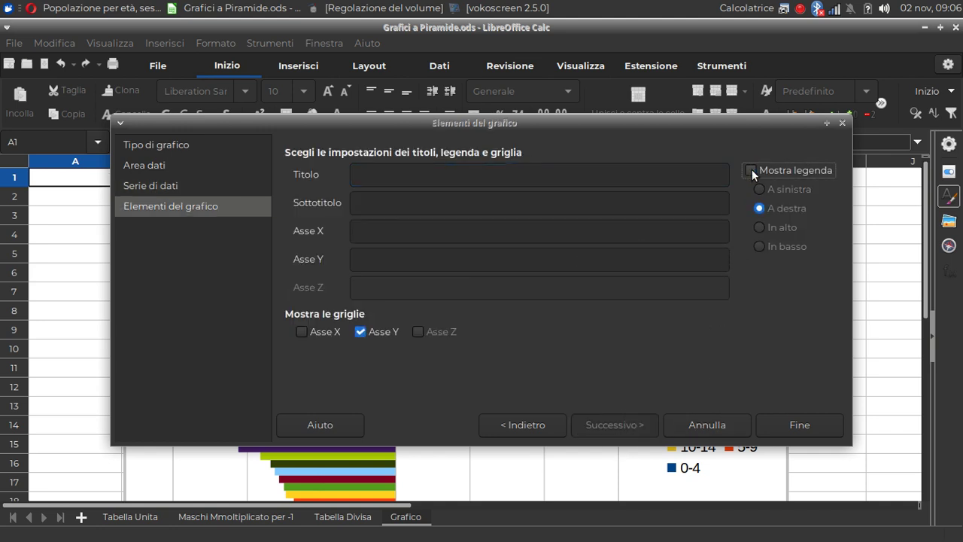
pyautogui.click(791, 426)
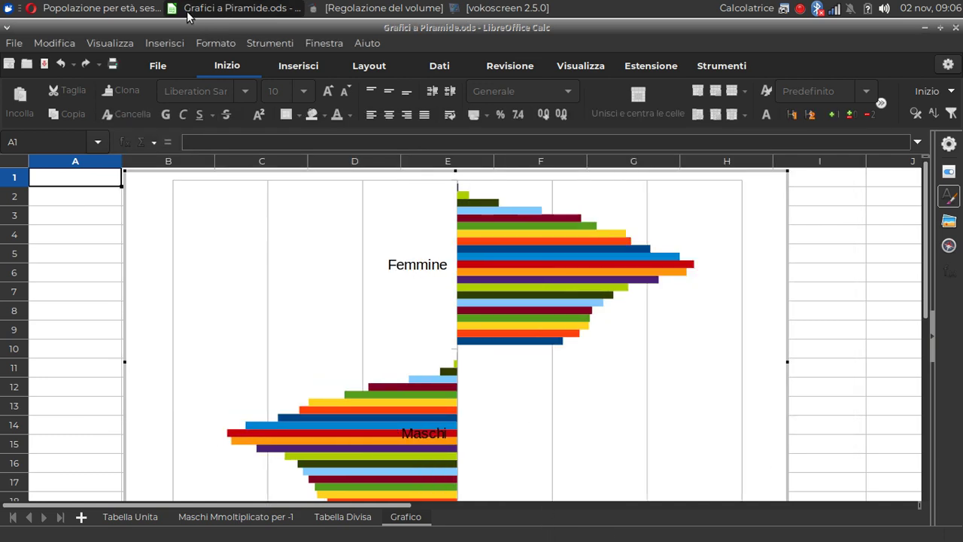
pyautogui.click(129, 8)
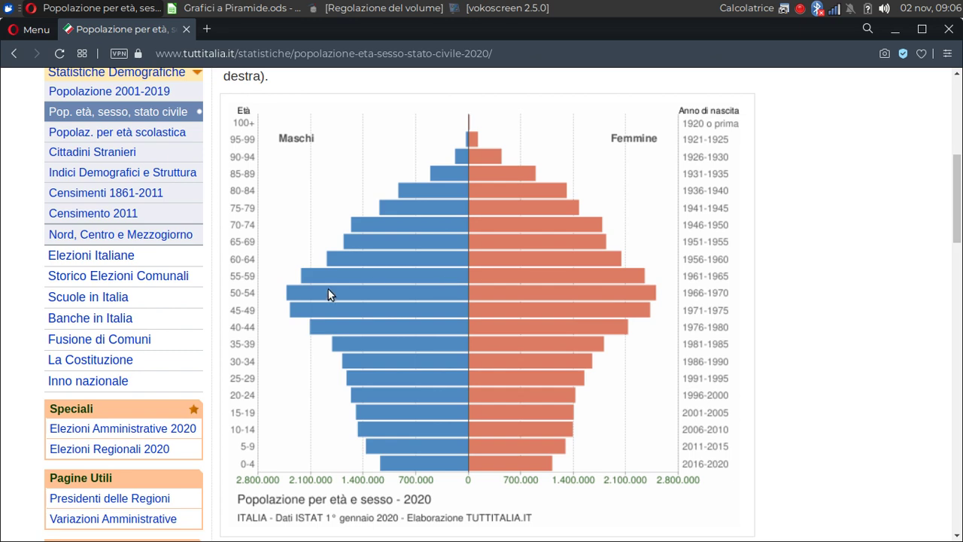
pyautogui.click(280, 8)
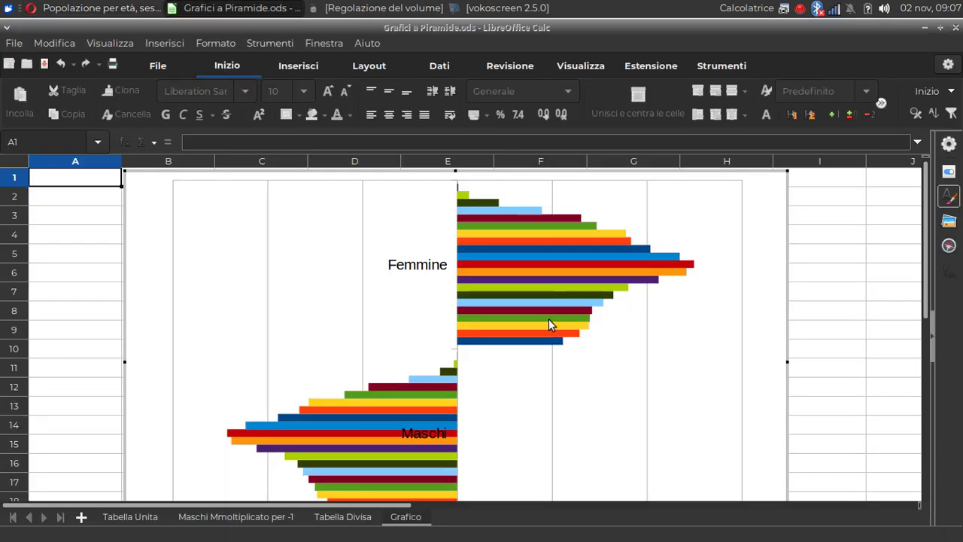
pyautogui.scroll(-2, 899, 294)
pyautogui.scroll(1, 822, 319)
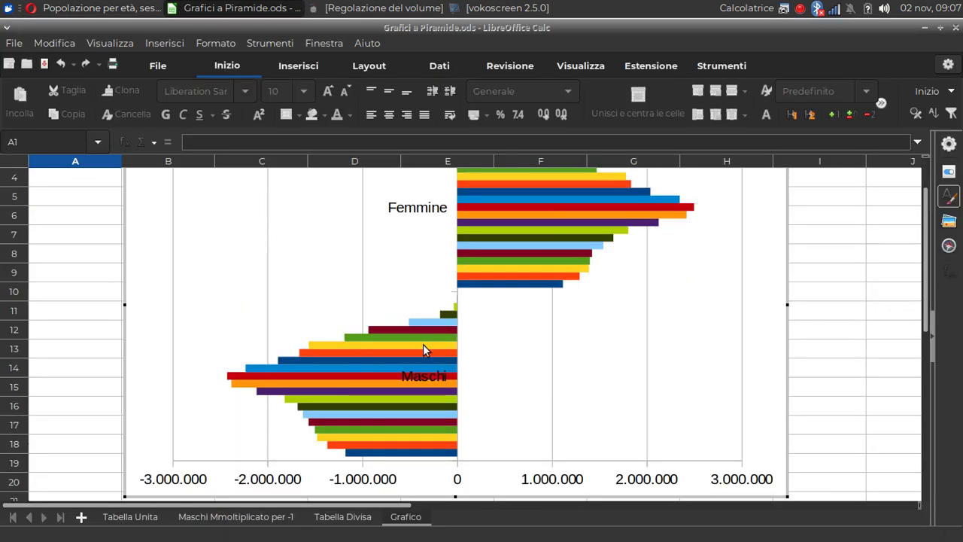
pyautogui.rightClick(485, 339)
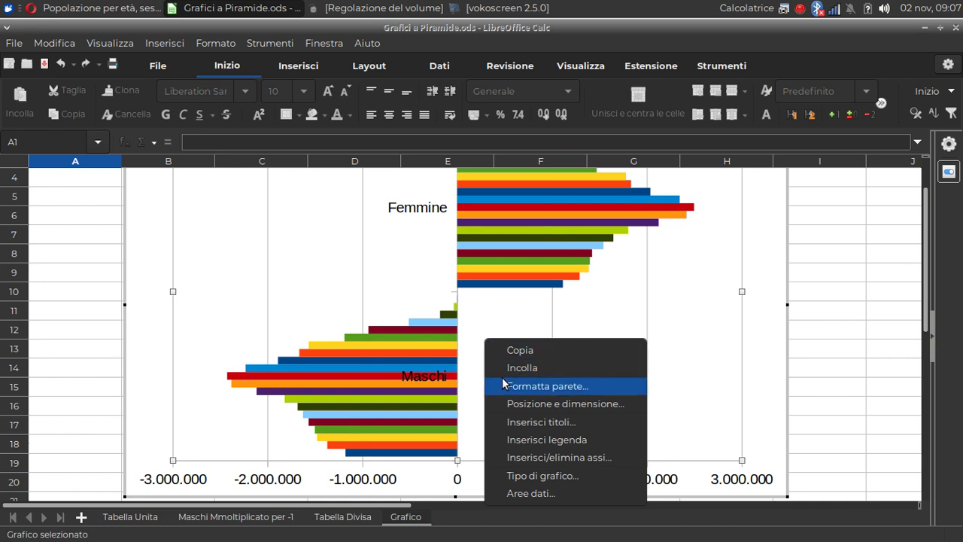
pyautogui.click(573, 306)
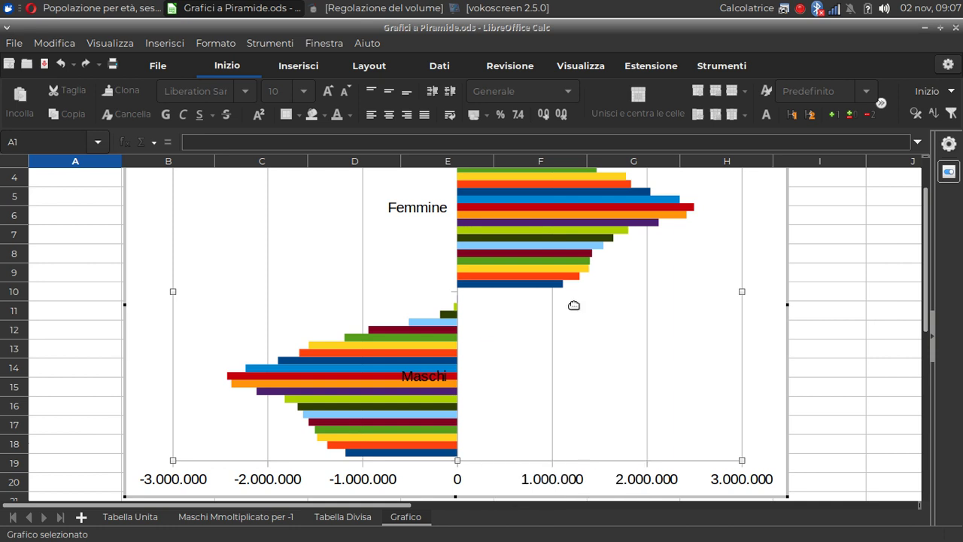
pyautogui.doubleClick(482, 486)
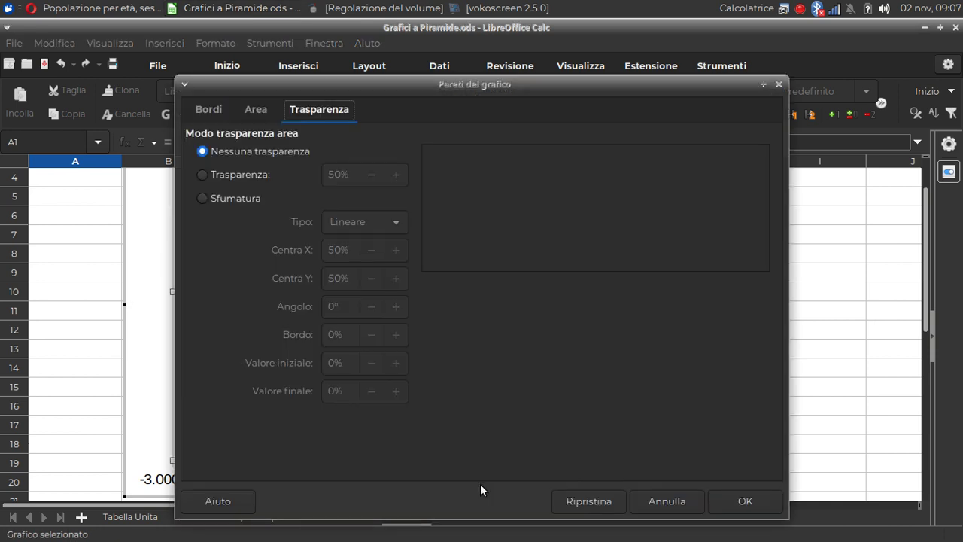
pyautogui.click(652, 500)
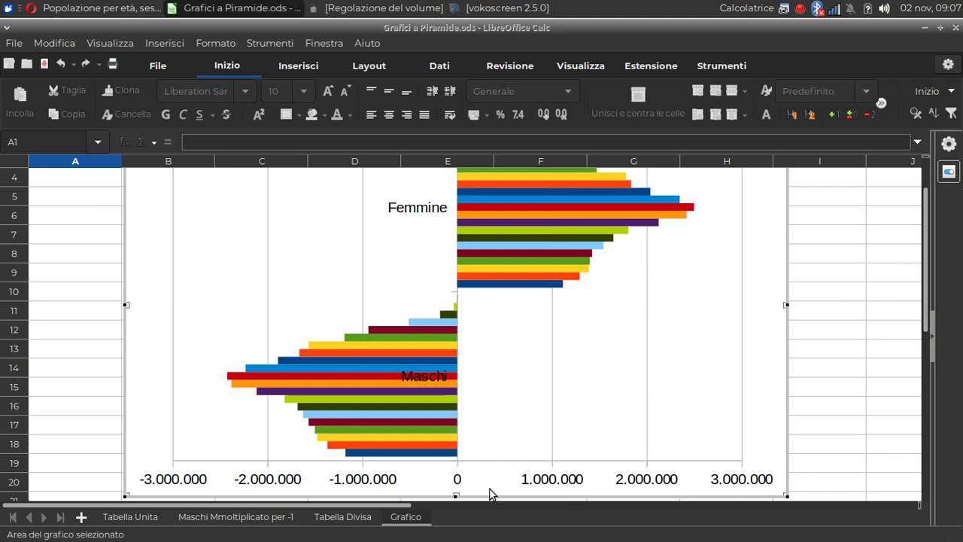
pyautogui.rightClick(488, 491)
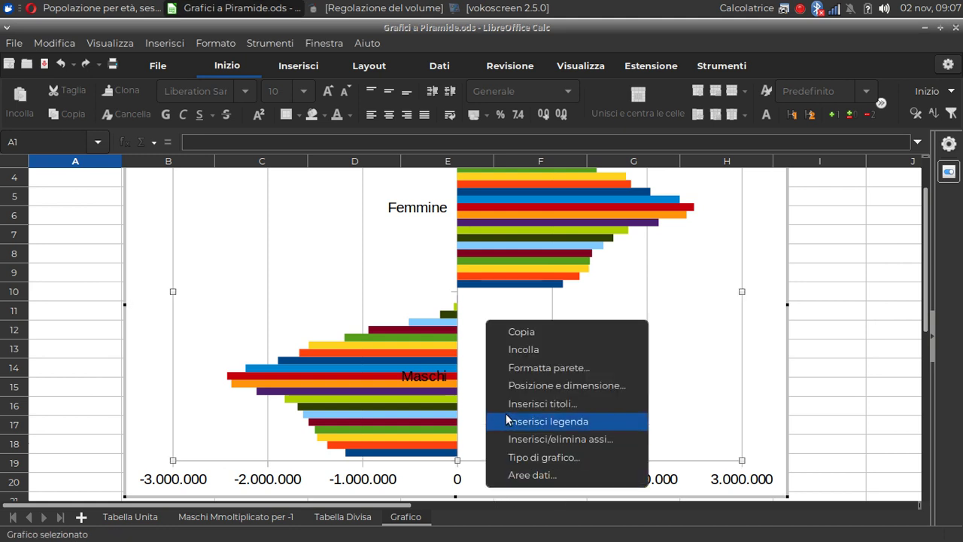
pyautogui.click(538, 364)
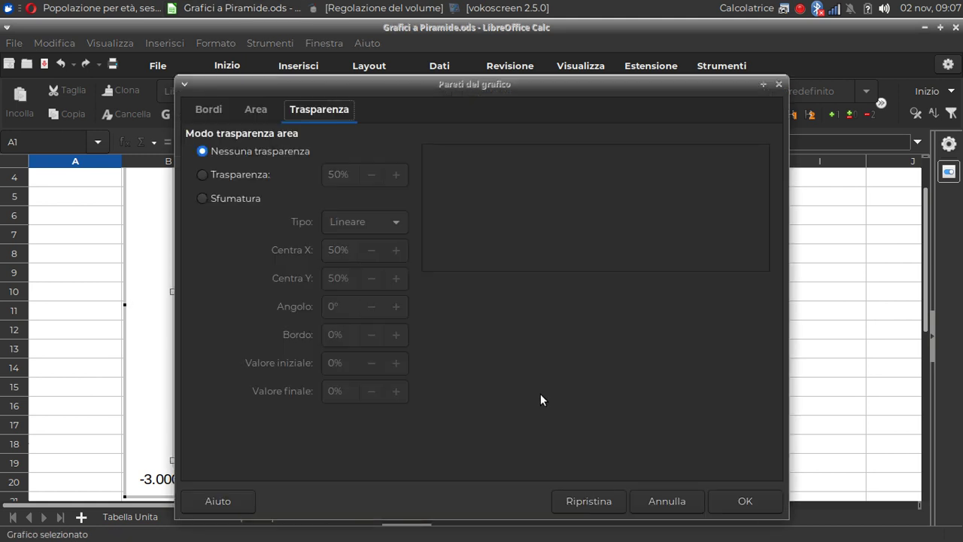
pyautogui.click(204, 113)
pyautogui.click(256, 107)
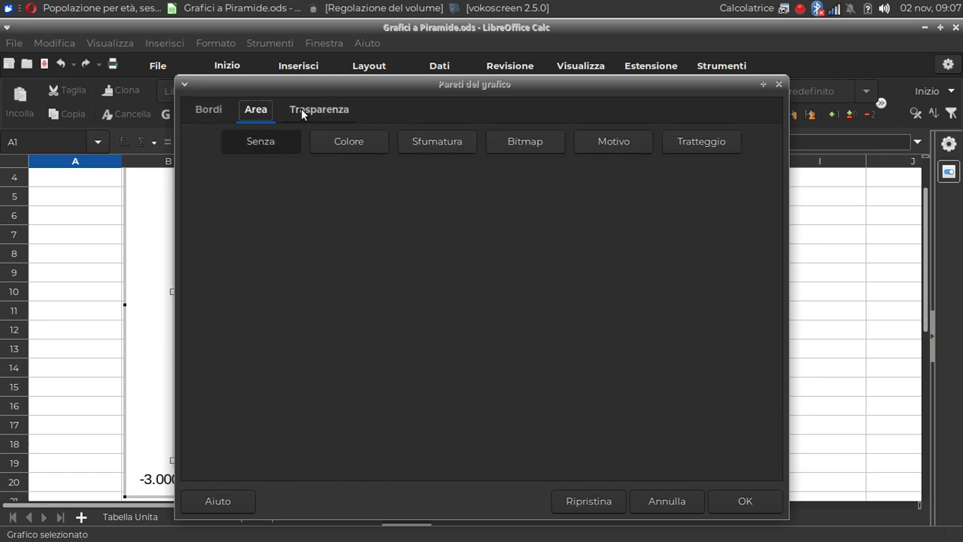
pyautogui.click(310, 110)
pyautogui.click(657, 497)
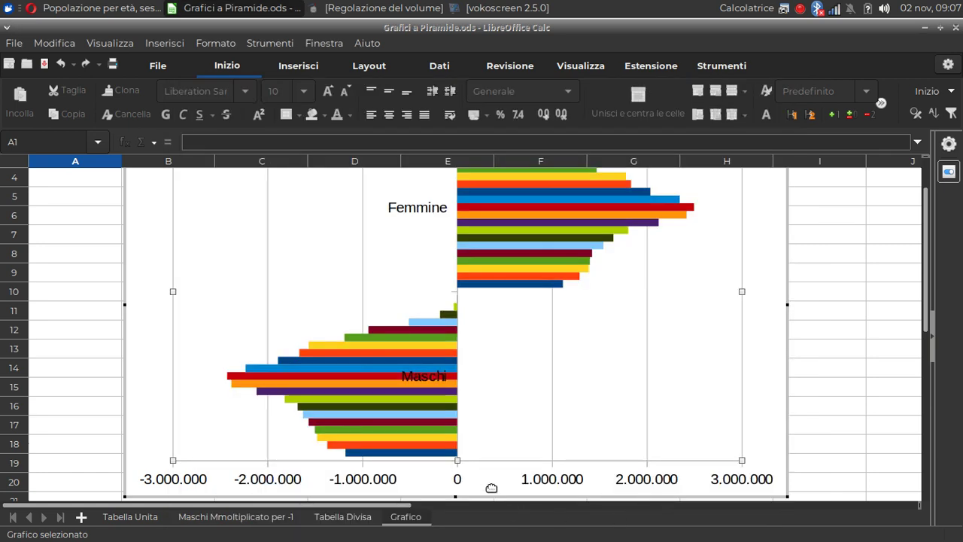
pyautogui.click(447, 493)
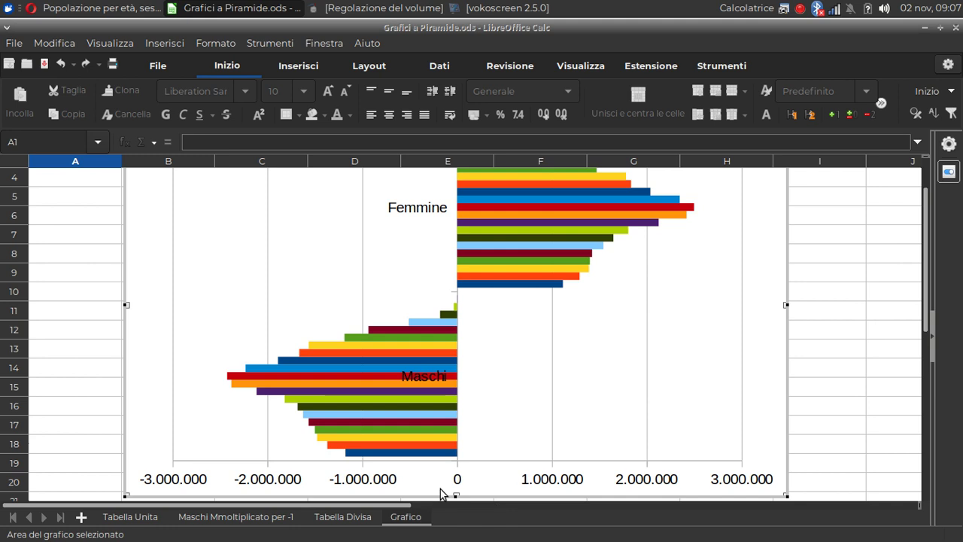
pyautogui.doubleClick(463, 482)
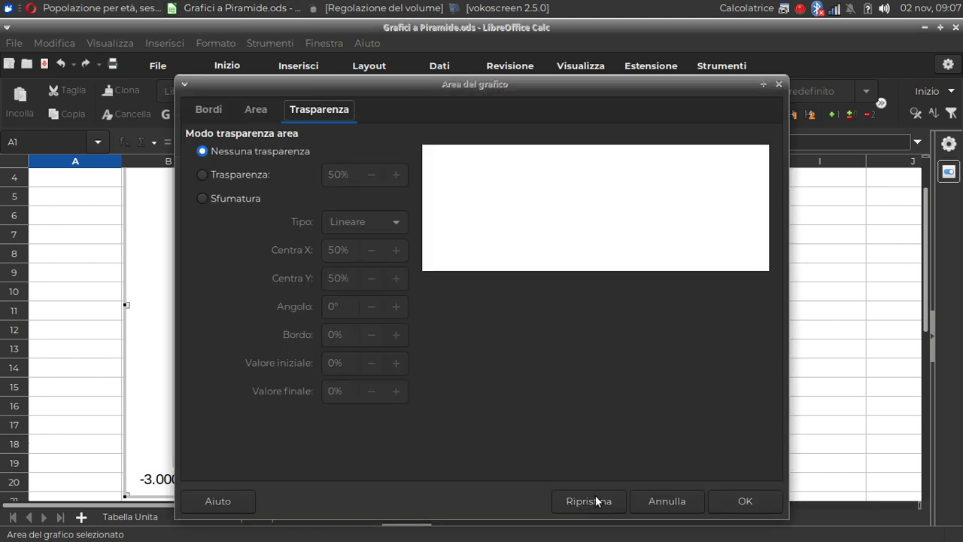
pyautogui.click(639, 499)
pyautogui.click(641, 478)
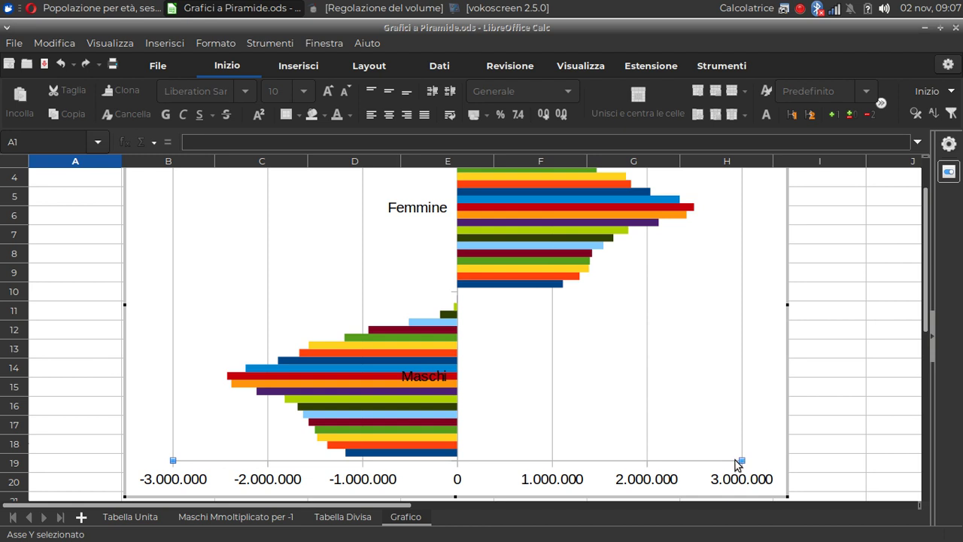
pyautogui.rightClick(418, 278)
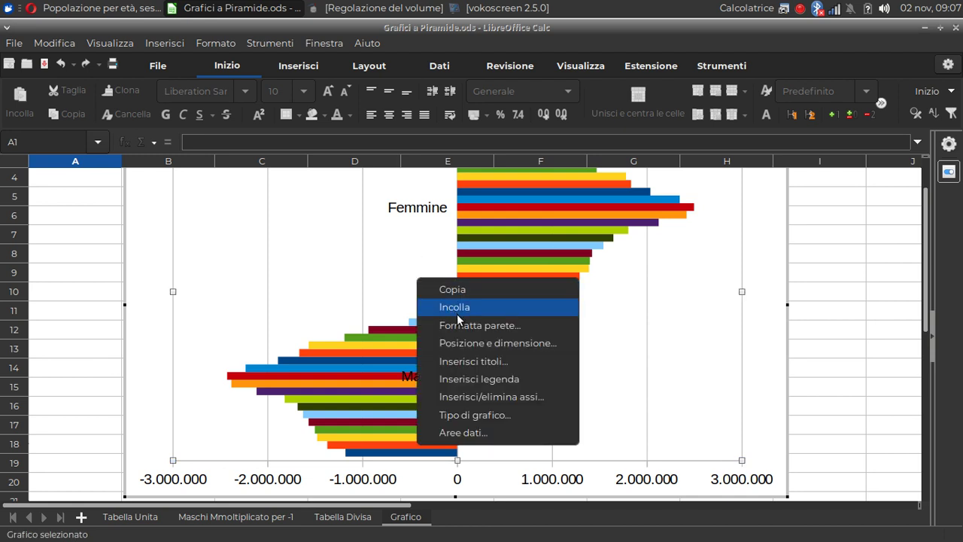
pyautogui.click(468, 349)
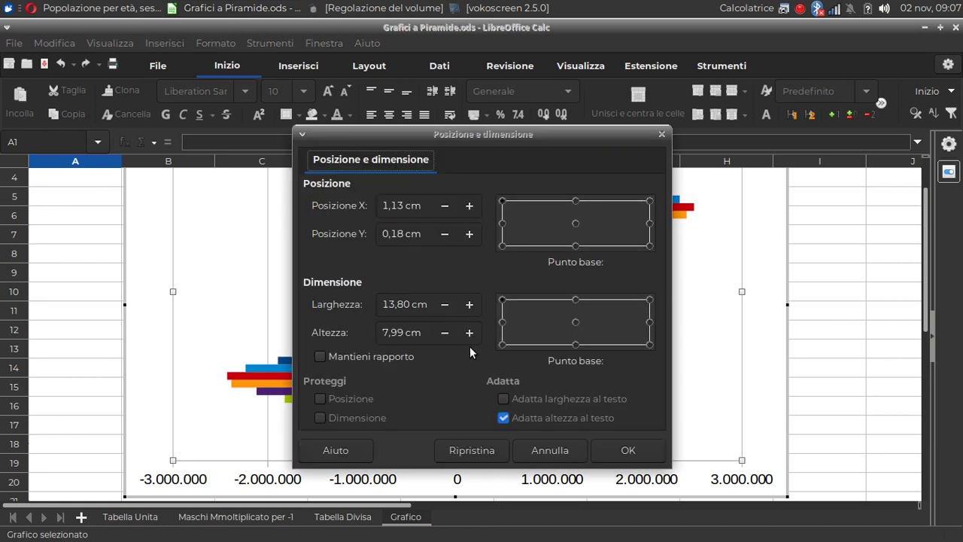
pyautogui.click(551, 454)
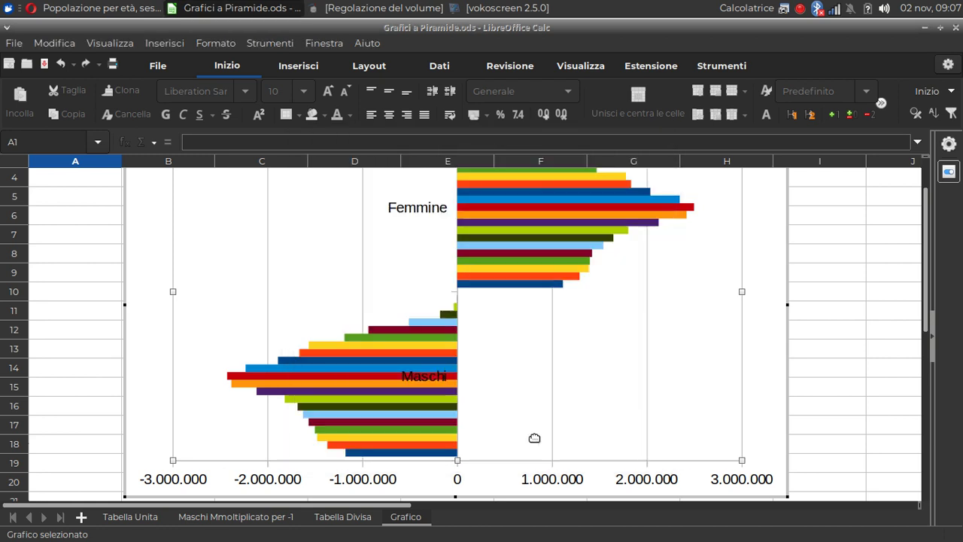
# Enable Mostra le barre affiancate in the Opzioni of the 60-64 data series
pyautogui.rightClick(437, 358)
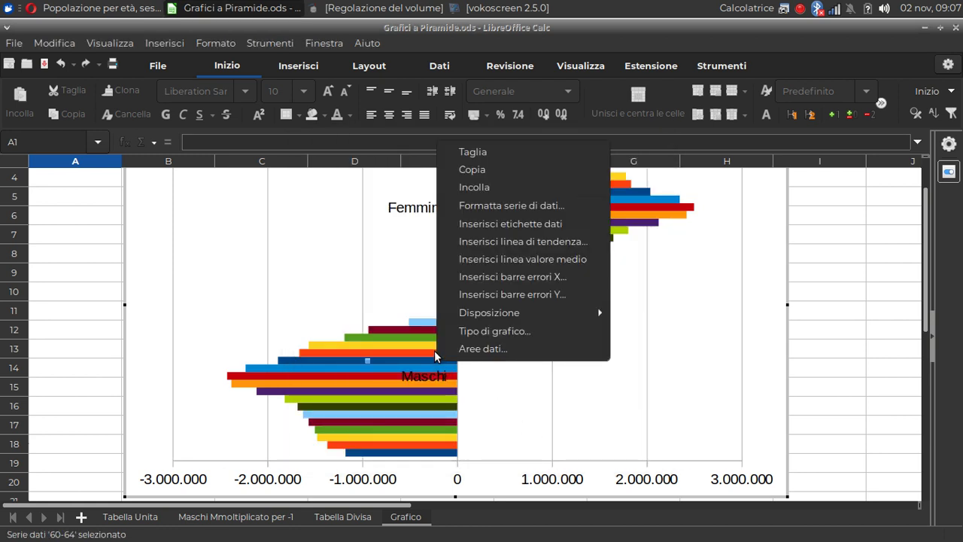
pyautogui.click(486, 213)
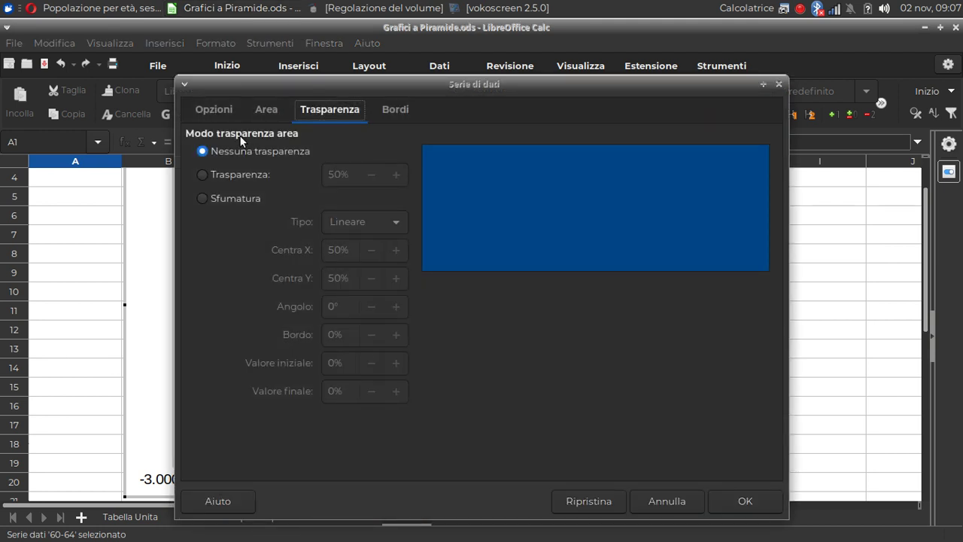
pyautogui.click(214, 110)
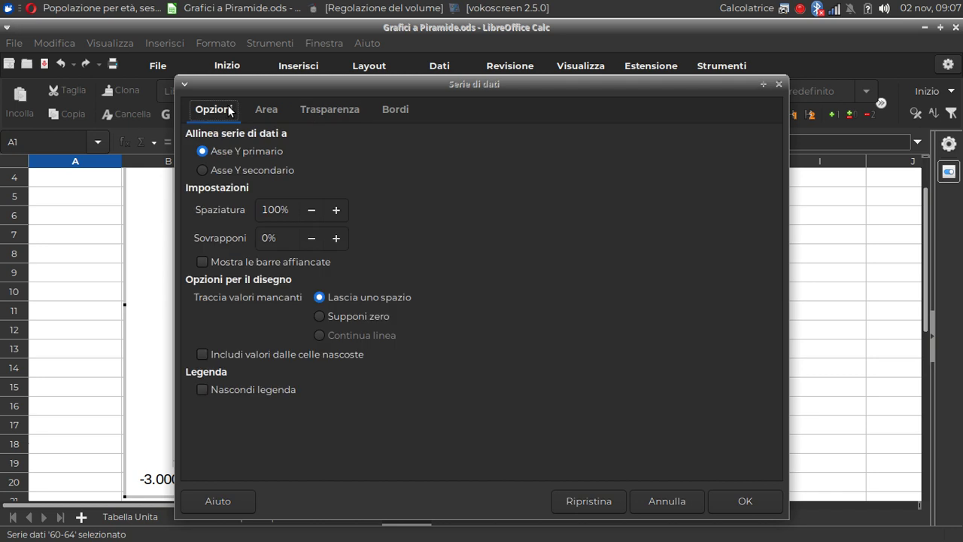
pyautogui.click(201, 260)
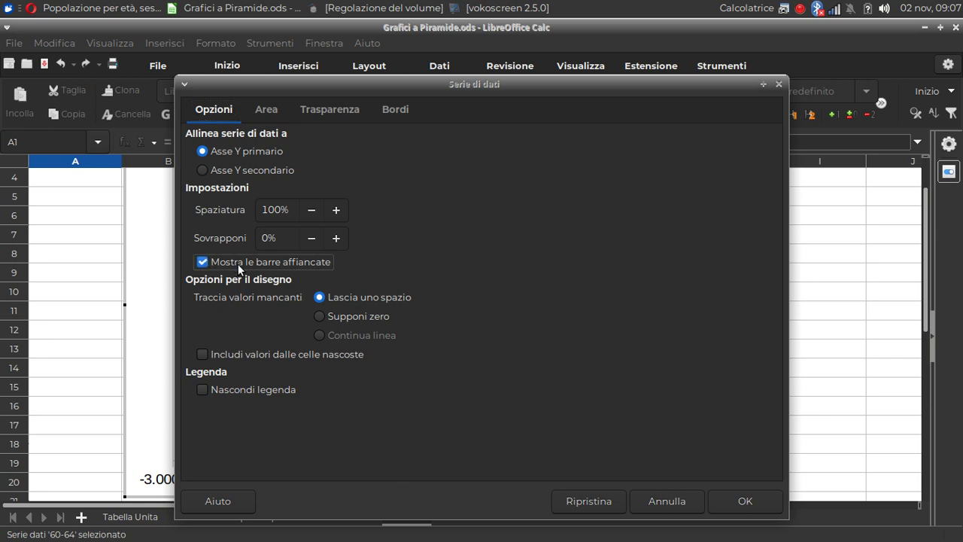
pyautogui.click(738, 501)
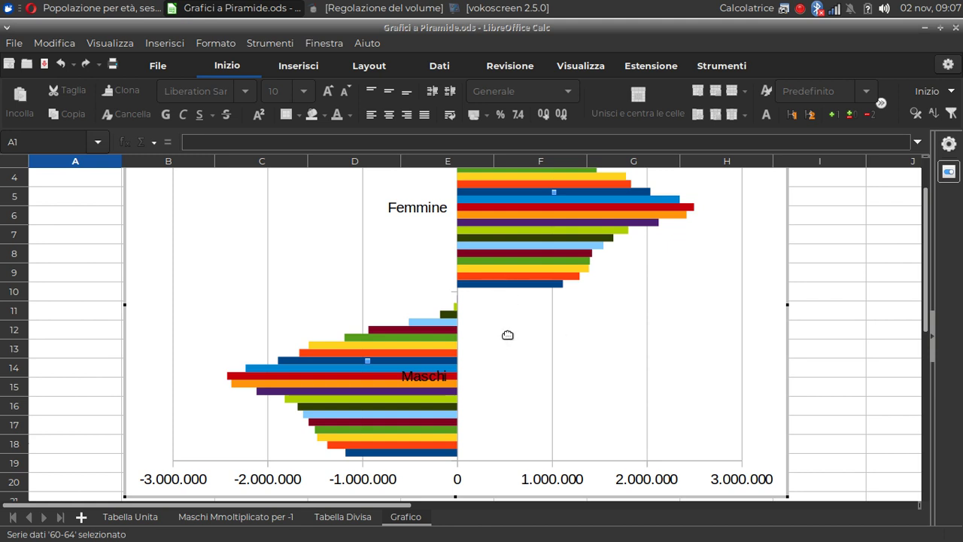
pyautogui.click(232, 519)
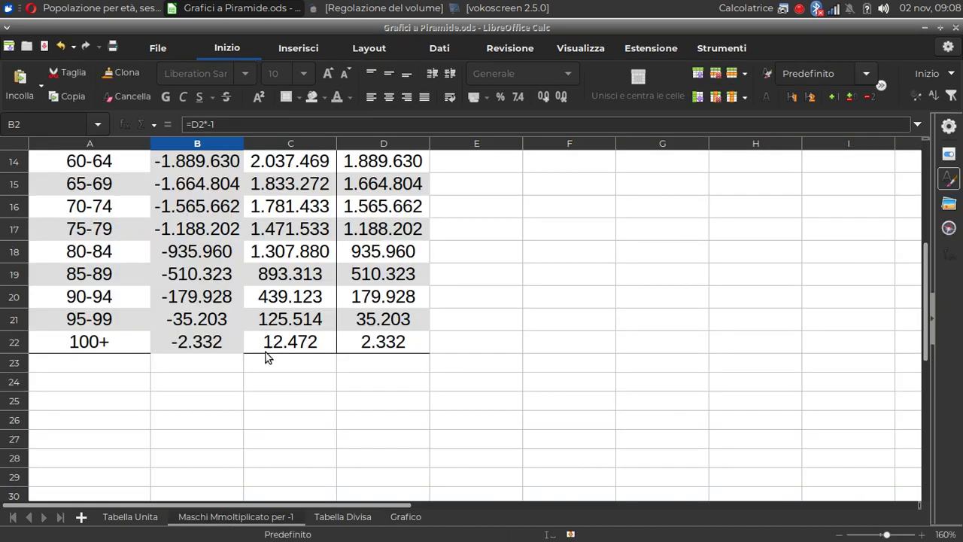
pyautogui.moveTo(930, 318); pyautogui.dragTo(925, 200)
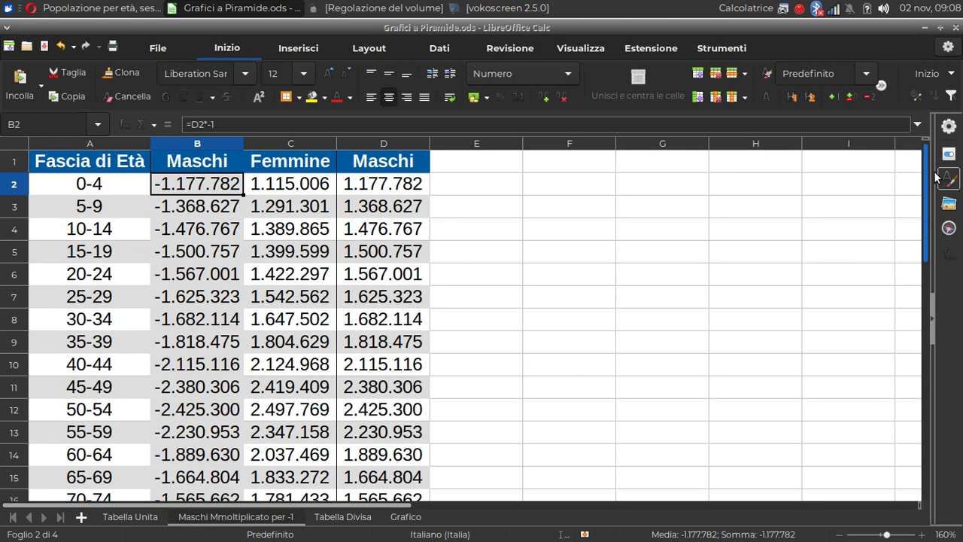
pyautogui.click(405, 517)
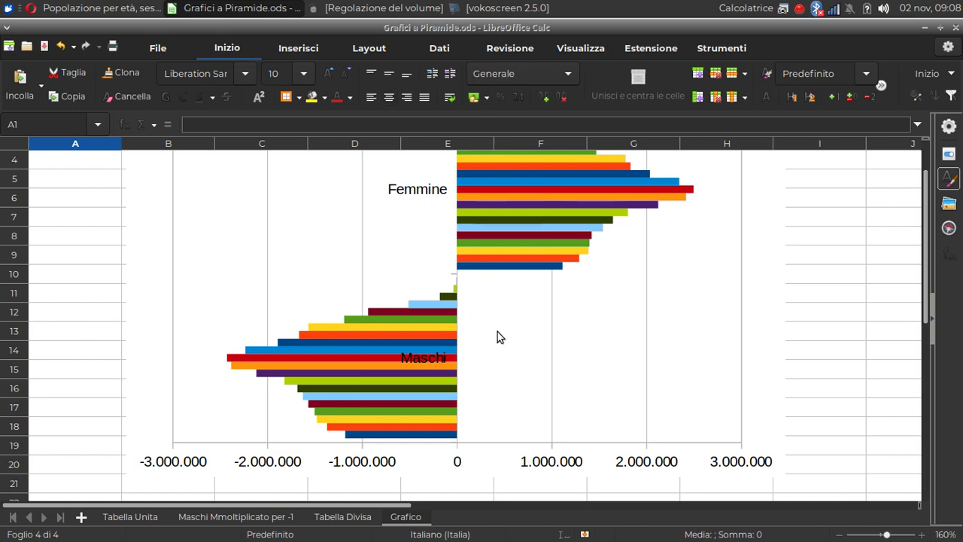
pyautogui.click(128, 9)
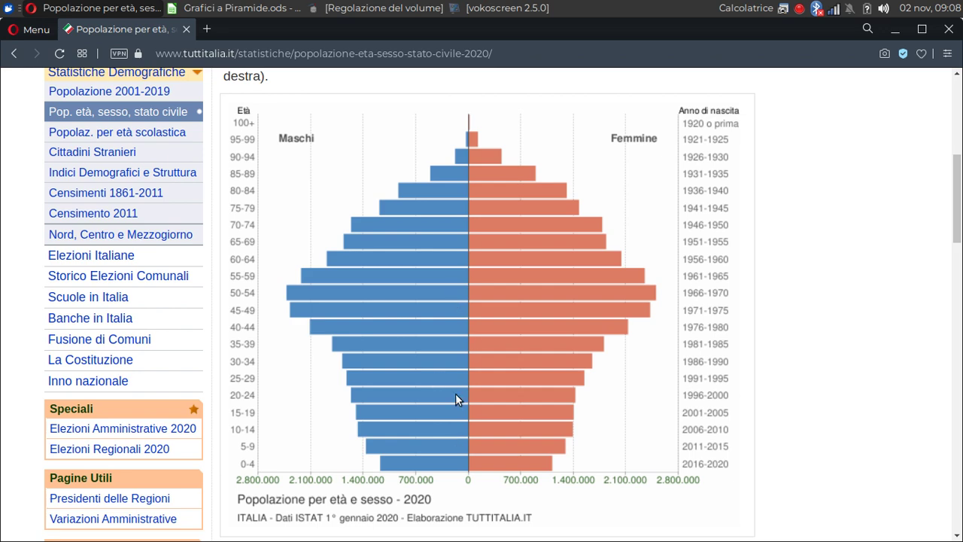
pyautogui.click(275, 9)
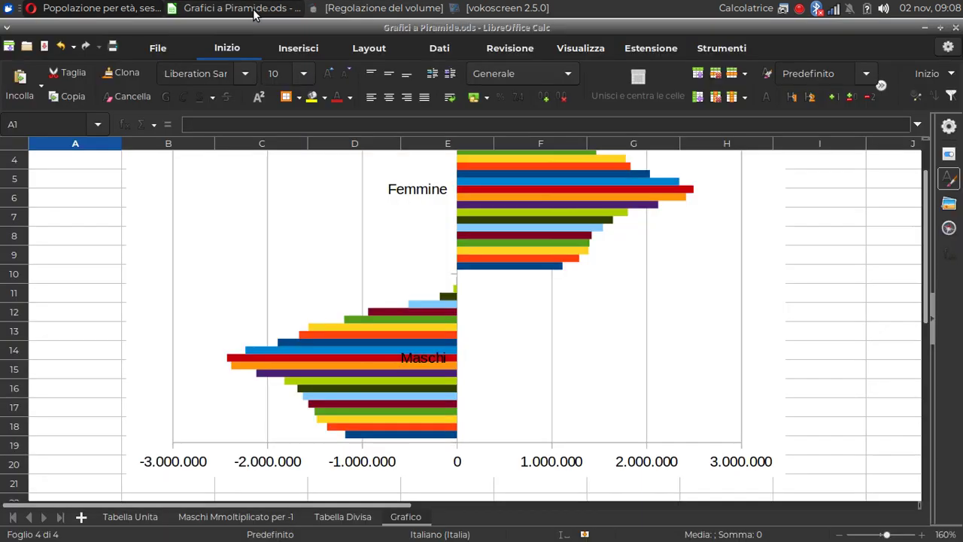
# Delete the pyramid chart, glance at Tabella Divisa, and return to the empty Grafico sheet
pyautogui.click(608, 296)
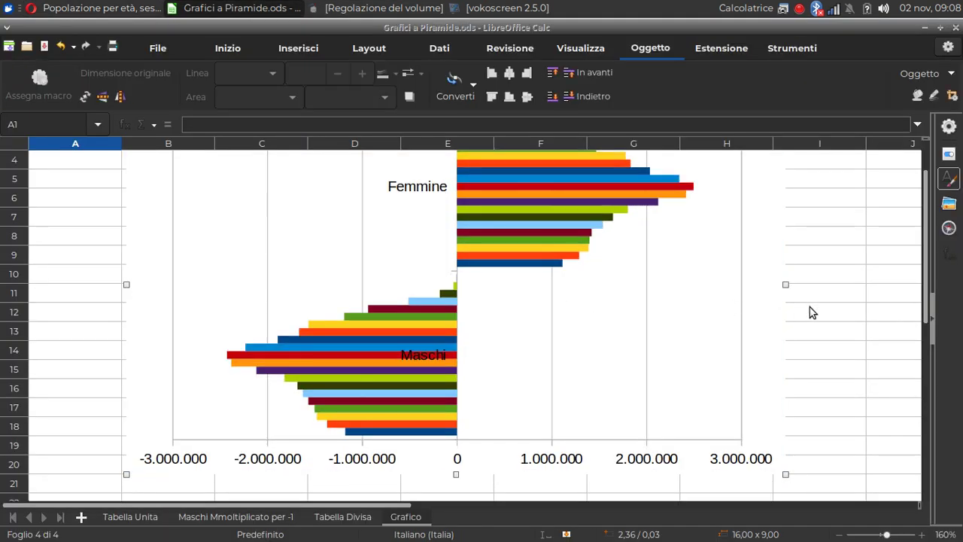
pyautogui.press('Delete')
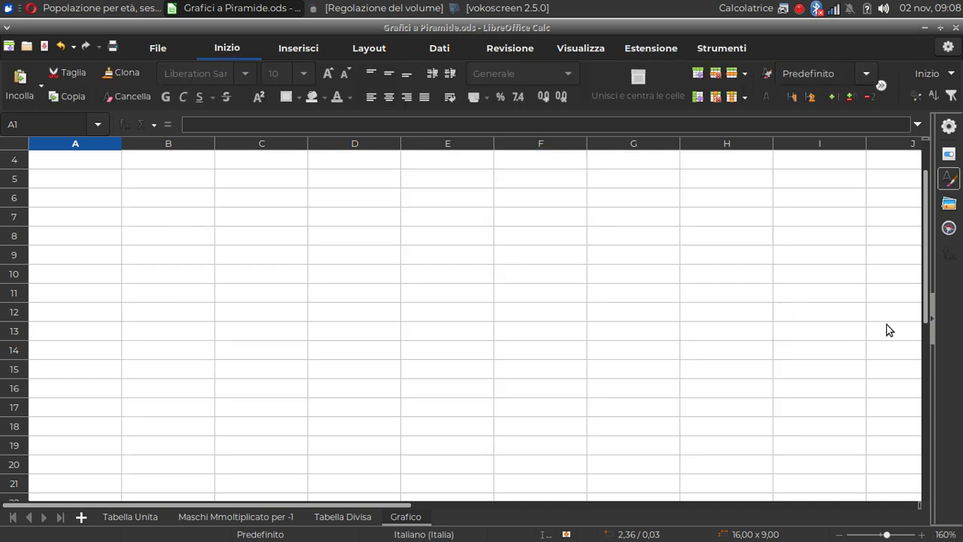
pyautogui.scroll(1, 924, 292)
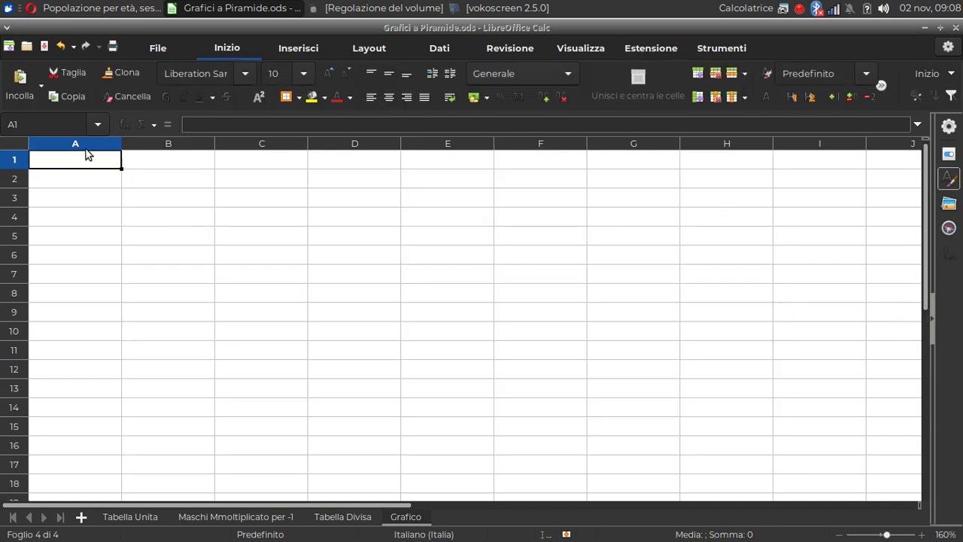
pyautogui.click(355, 516)
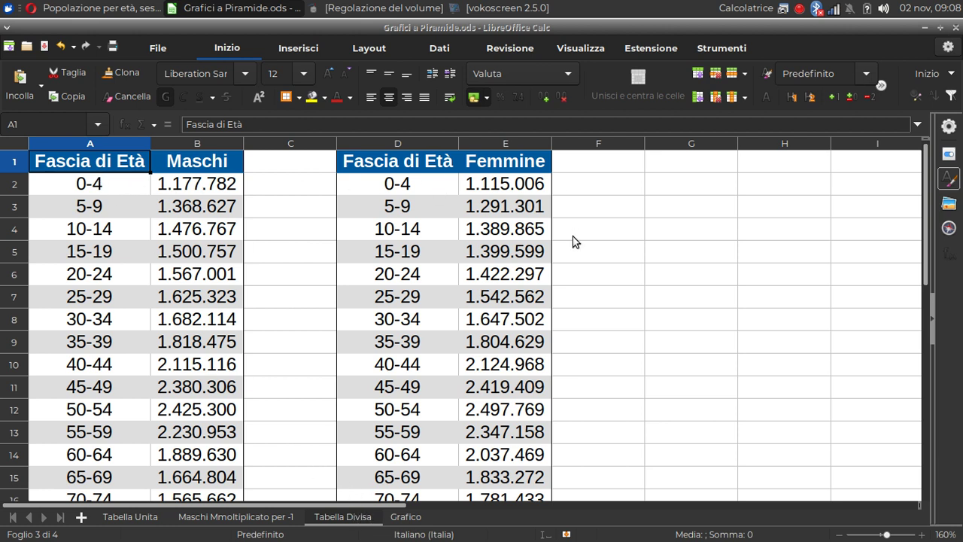
pyautogui.click(393, 518)
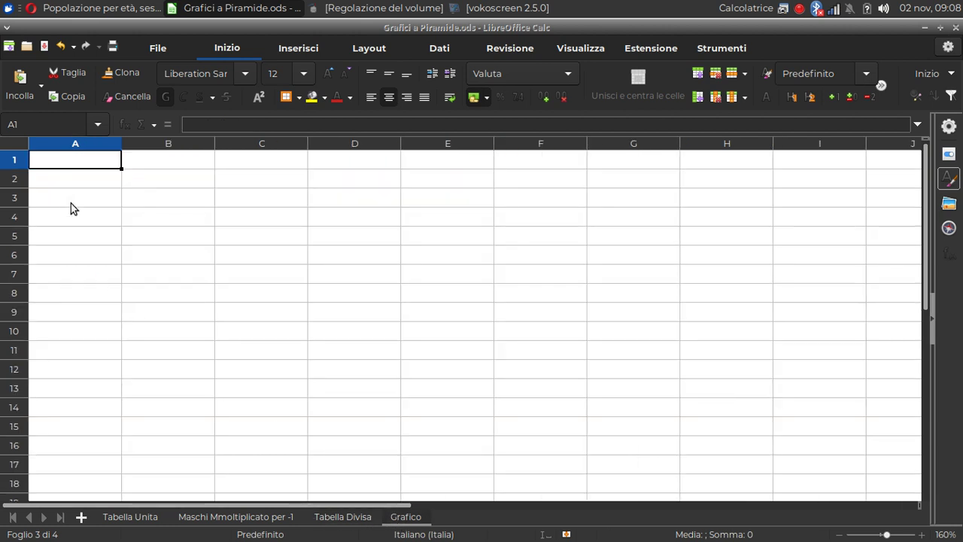
# Start a Barra chart using the Maschi table A1:B14 on Tabella Divisa as data
pyautogui.click(314, 48)
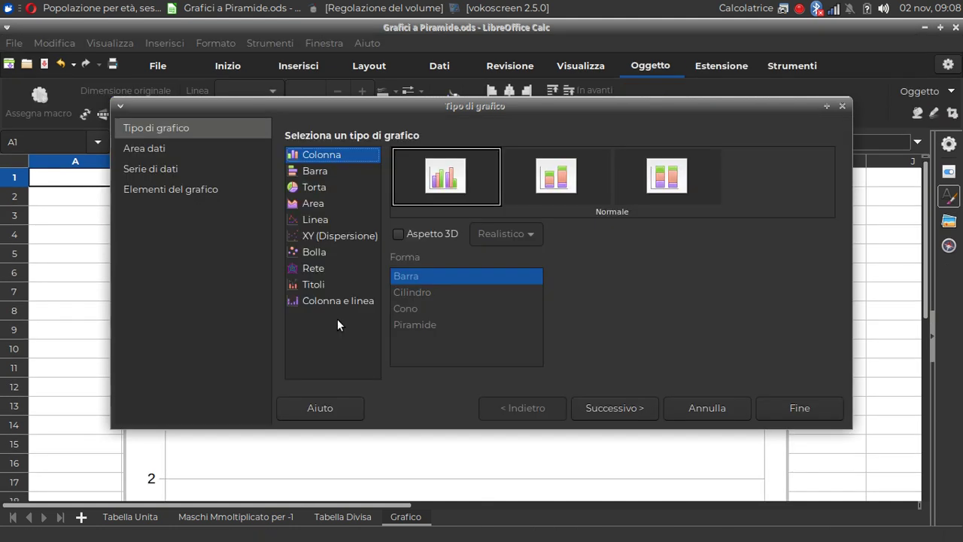
pyautogui.click(331, 171)
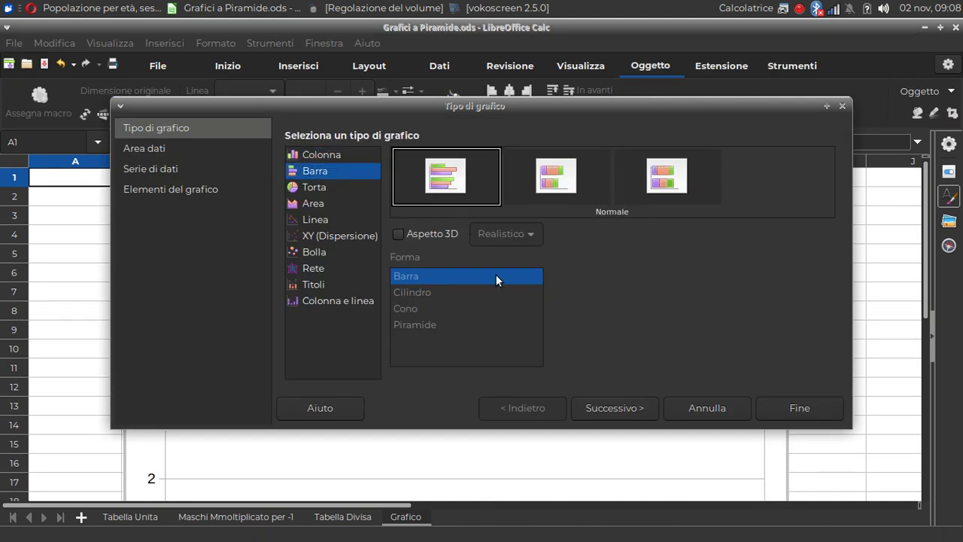
pyautogui.click(634, 399)
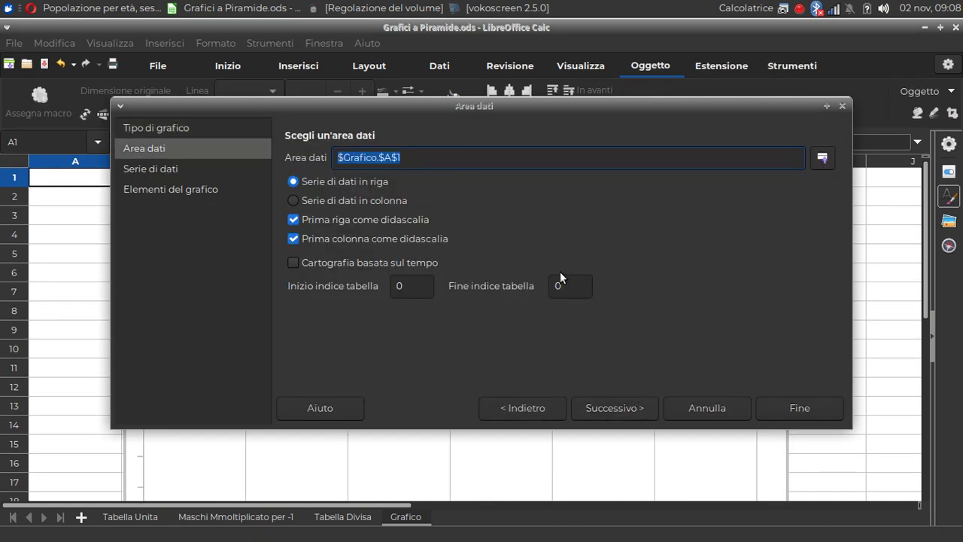
pyautogui.click(814, 158)
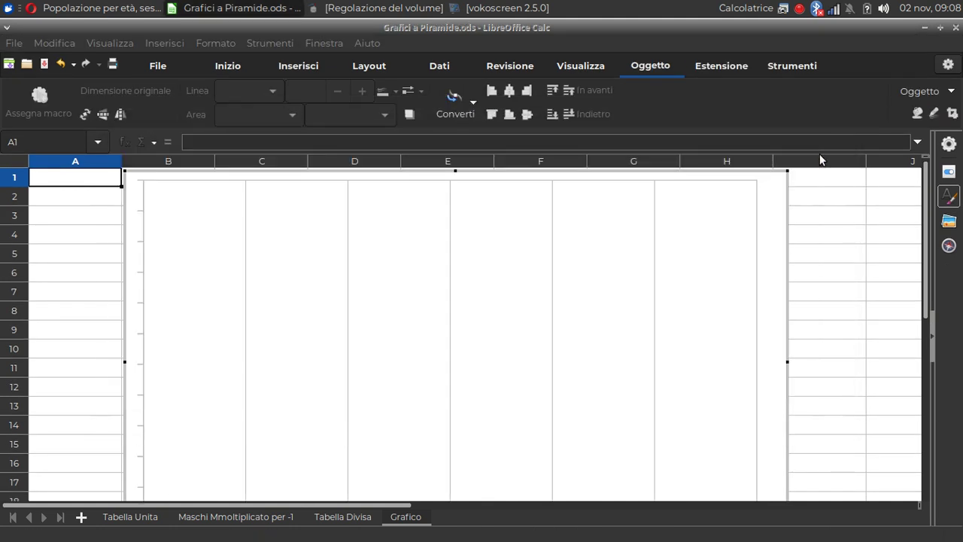
pyautogui.click(335, 518)
pyautogui.moveTo(75, 184)
pyautogui.mouseDown()
pyautogui.moveTo(179, 235)
pyautogui.moveTo(200, 426)
pyautogui.mouseUp()
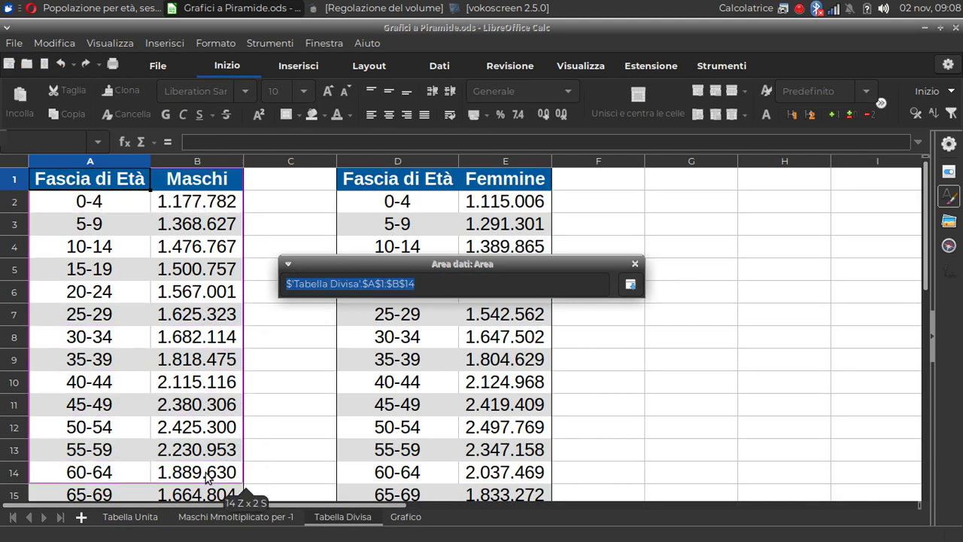
pyautogui.press('Return')
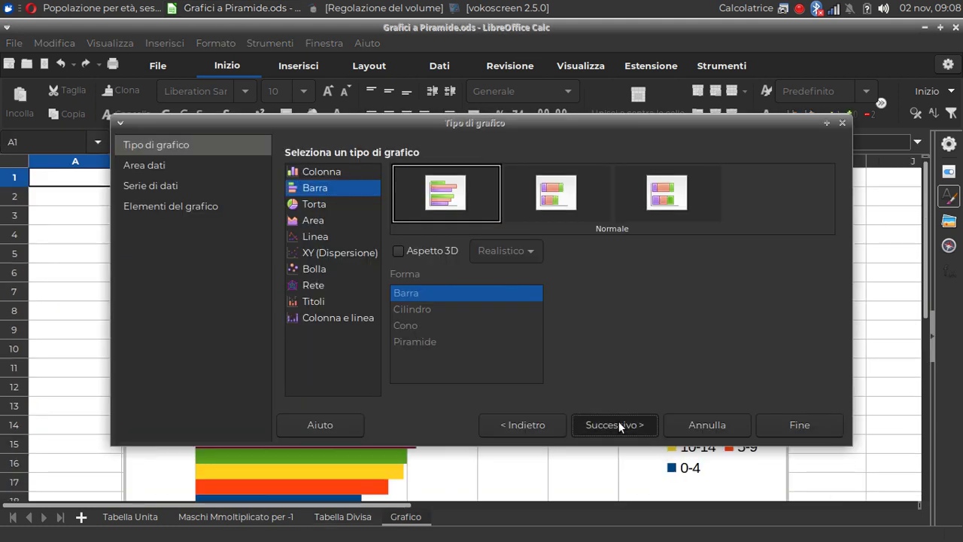
# Untick Mostra legenda and the Asse Y gridlines, then finish the chart
pyautogui.click(618, 421)
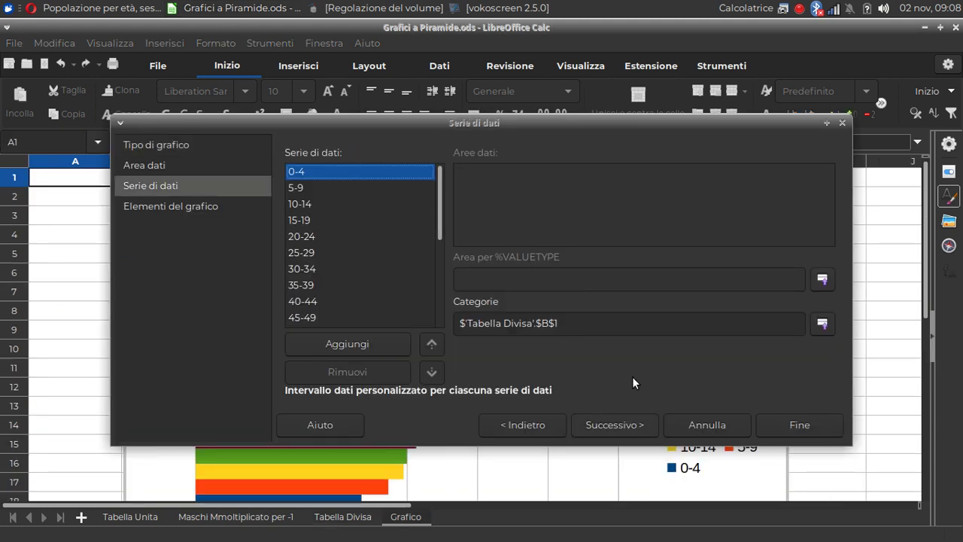
pyautogui.click(634, 427)
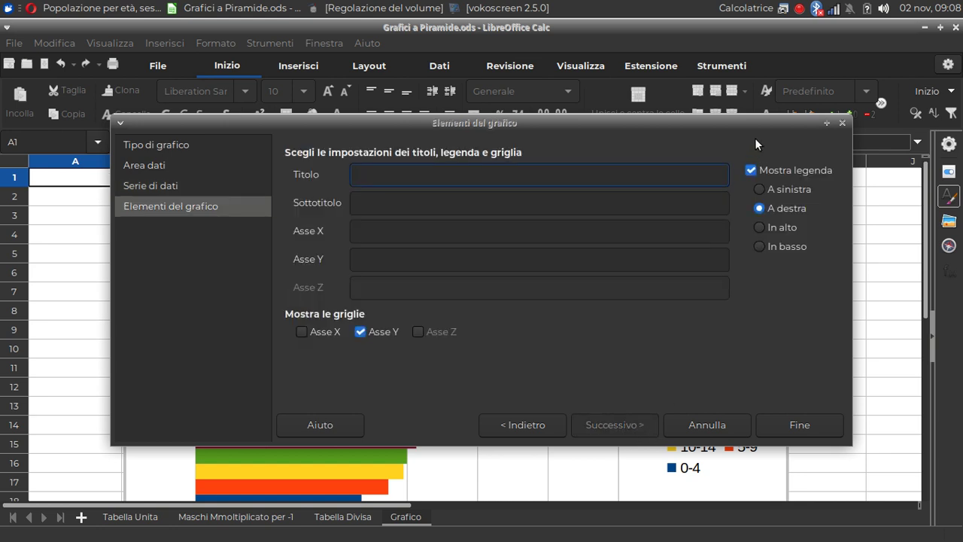
pyautogui.click(751, 170)
pyautogui.click(750, 170)
pyautogui.click(361, 331)
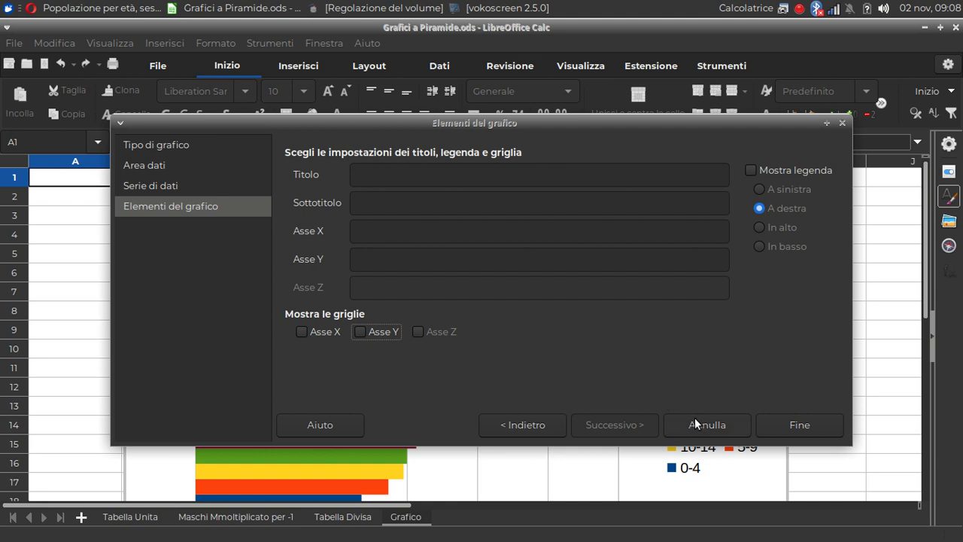
pyautogui.click(810, 425)
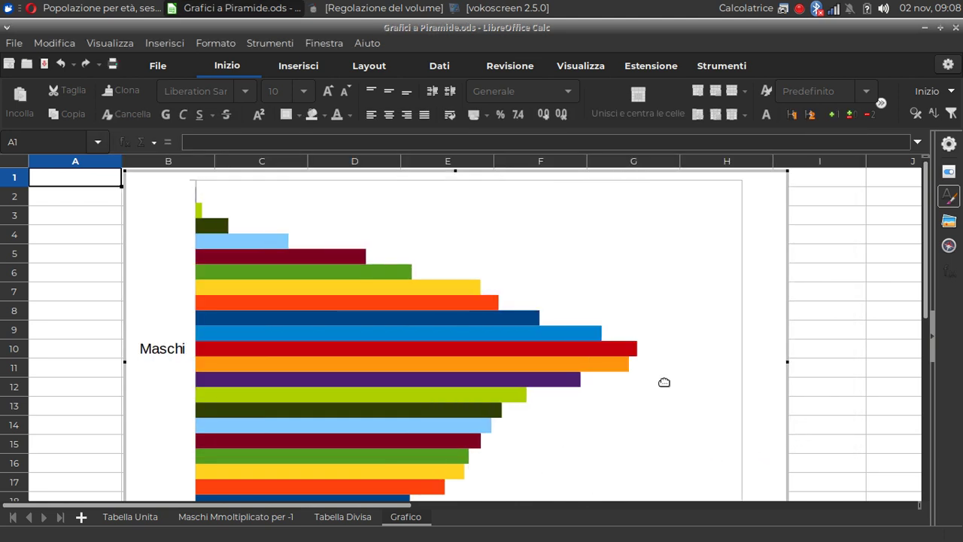
pyautogui.rightClick(409, 314)
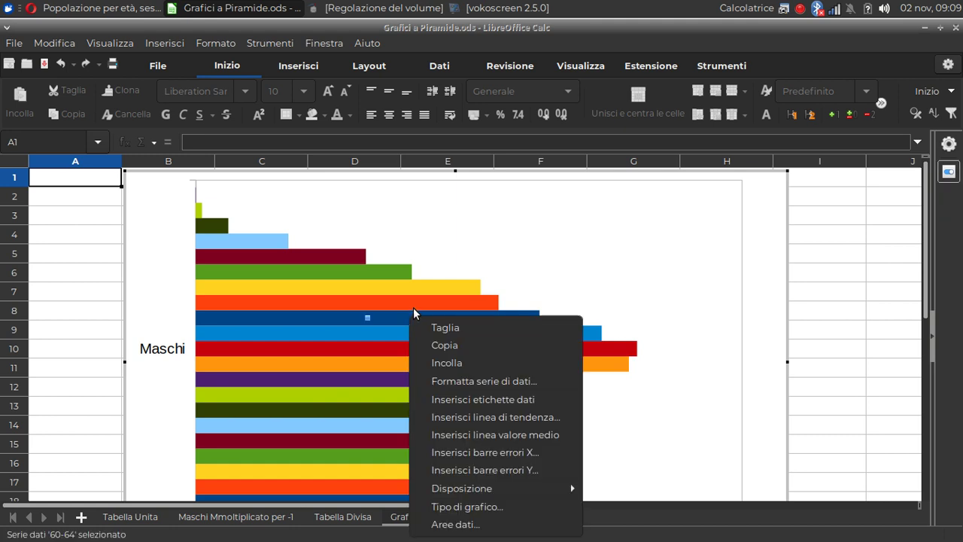
pyautogui.click(449, 382)
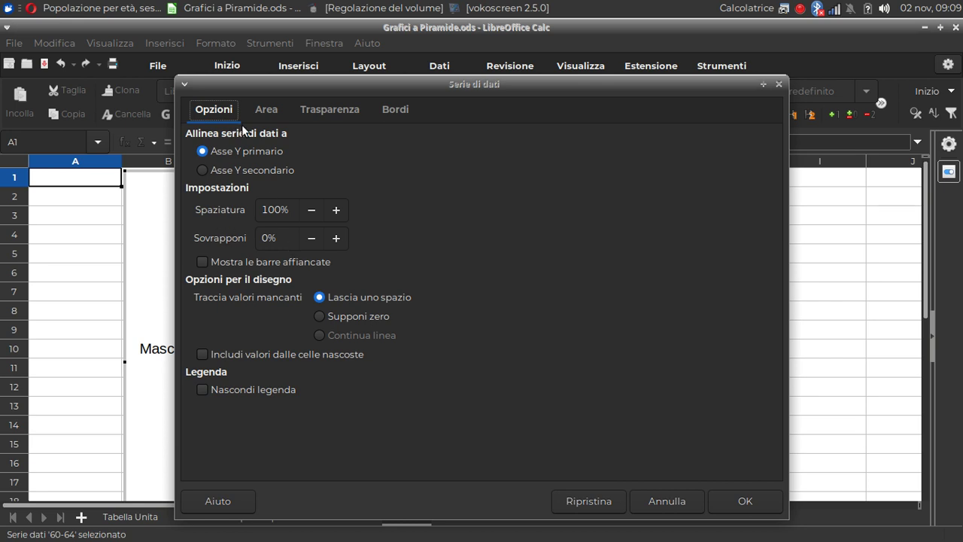
pyautogui.click(267, 113)
pyautogui.click(361, 110)
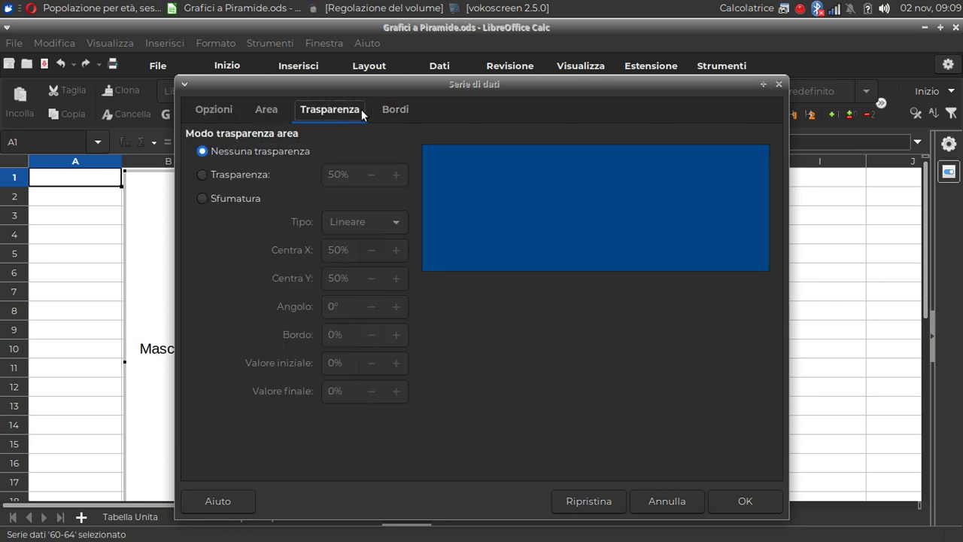
pyautogui.click(384, 112)
pyautogui.click(208, 112)
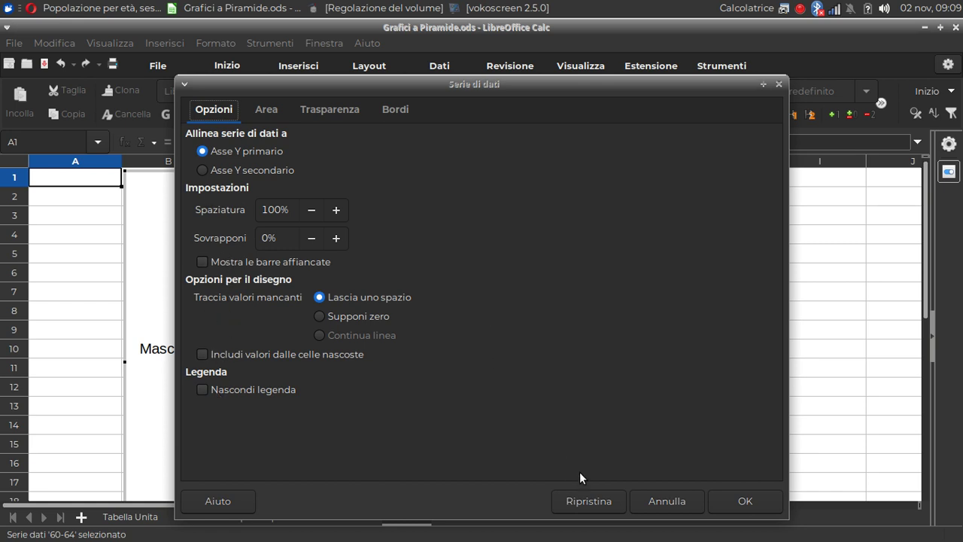
pyautogui.click(668, 502)
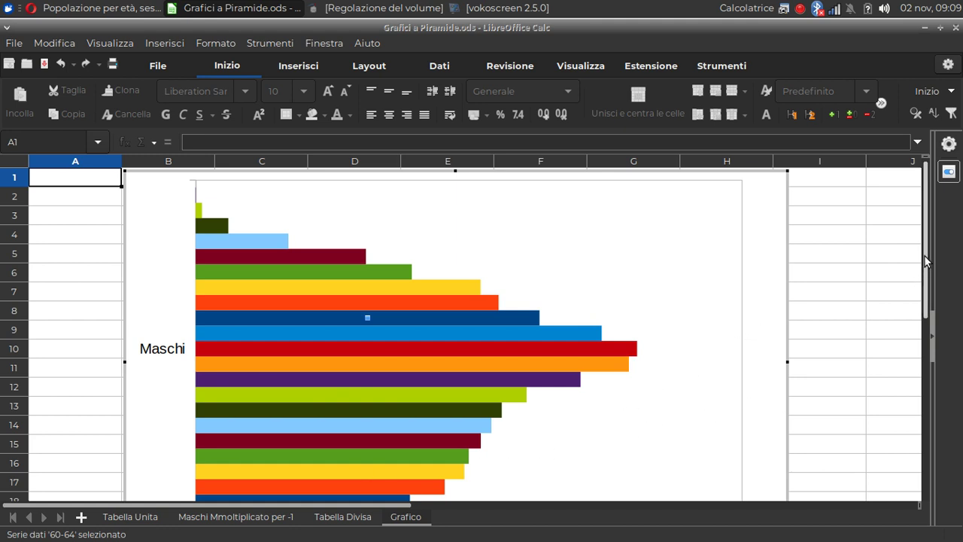
pyautogui.moveTo(926, 261); pyautogui.dragTo(922, 331)
# Reverse the Maschi chart's value axis with Direzione inversa so bars grow leftward
pyautogui.rightClick(442, 404)
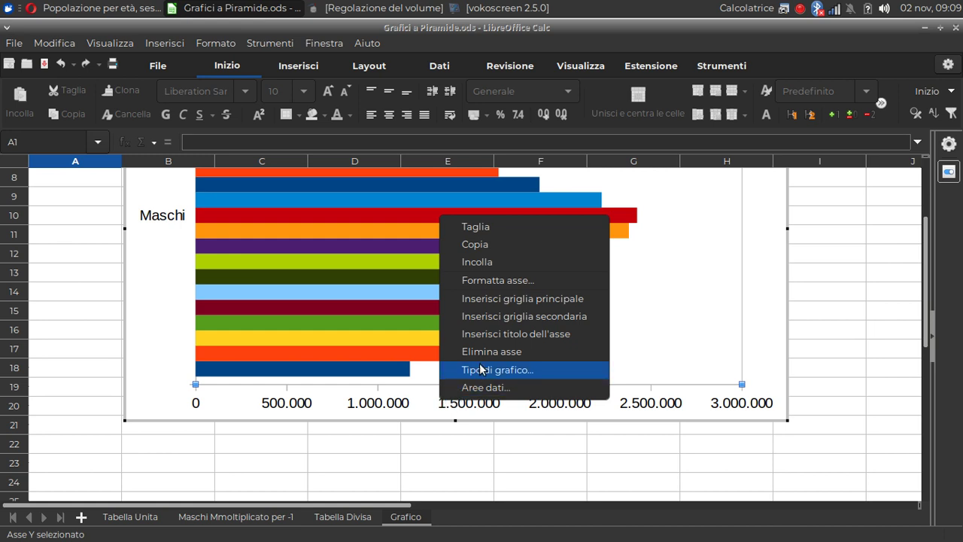
pyautogui.click(497, 281)
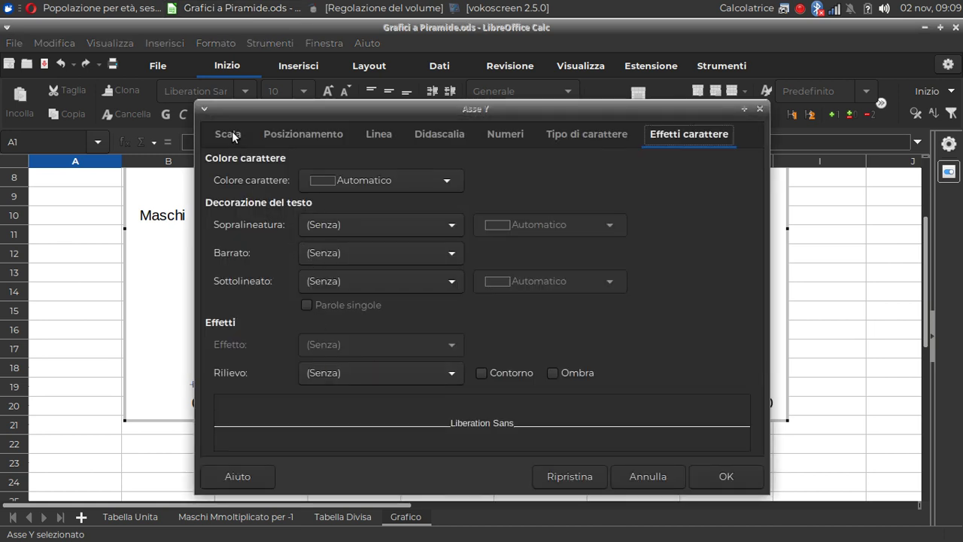
pyautogui.click(228, 134)
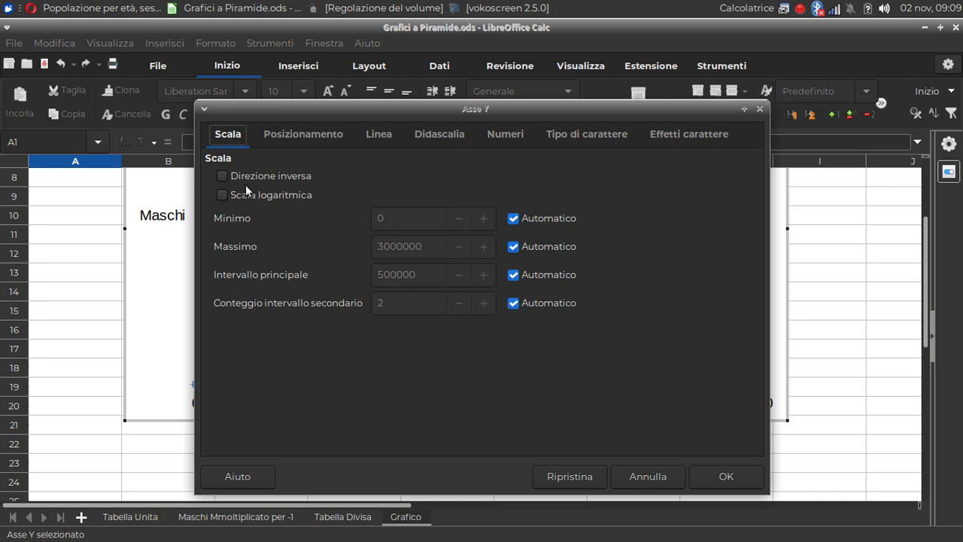
pyautogui.click(226, 173)
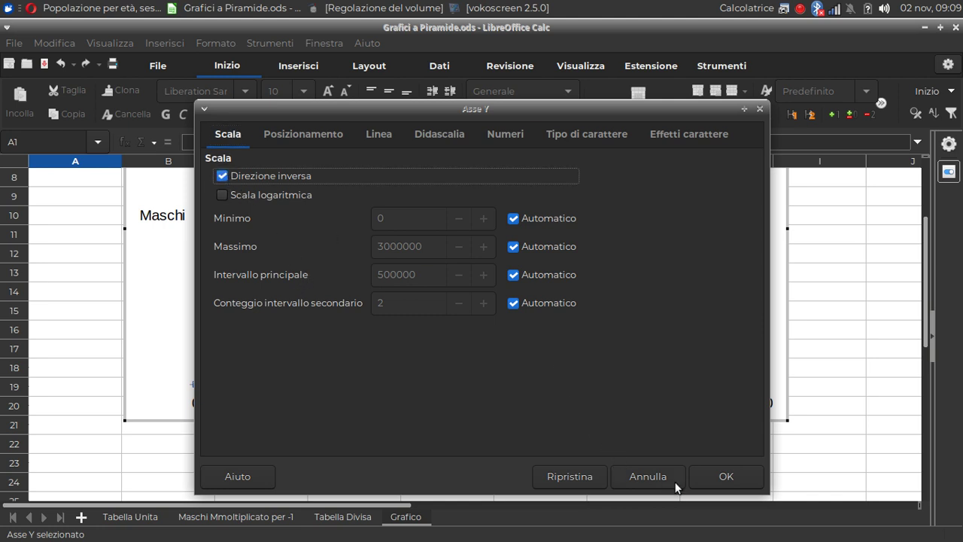
pyautogui.click(714, 476)
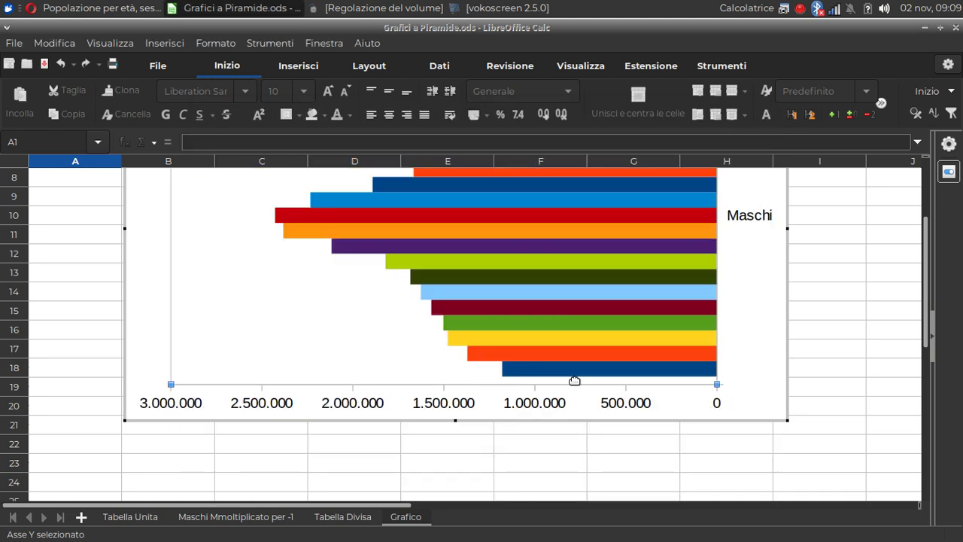
# Delete both the Y and X axes with their labels, then leave chart editing
pyautogui.click(491, 404)
pyautogui.click(507, 403)
pyautogui.rightClick(524, 405)
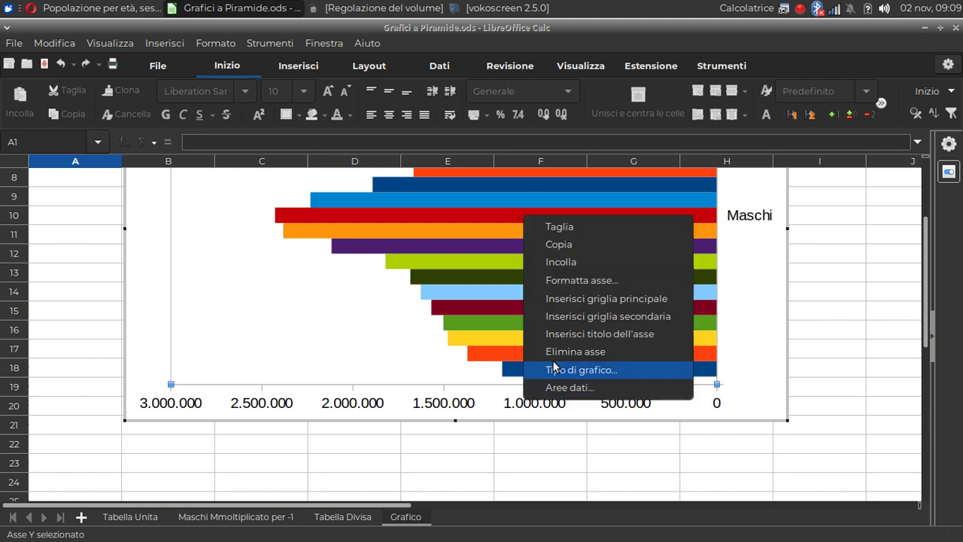
pyautogui.click(554, 352)
pyautogui.press('Tab')
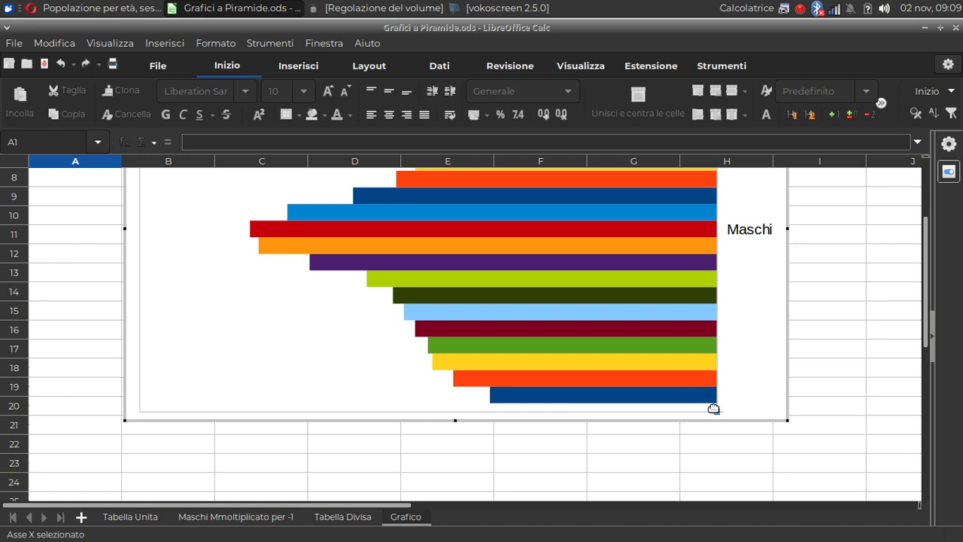
pyautogui.rightClick(747, 231)
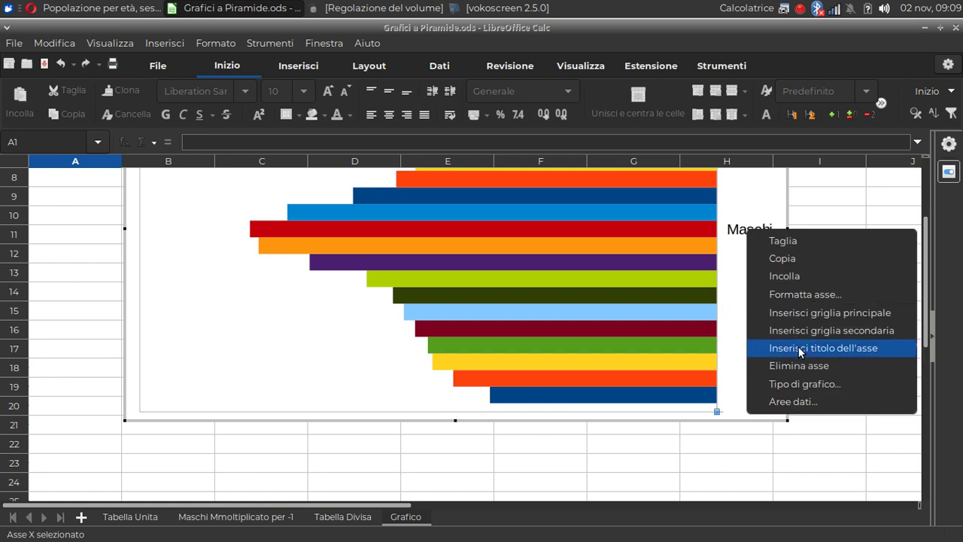
pyautogui.click(798, 366)
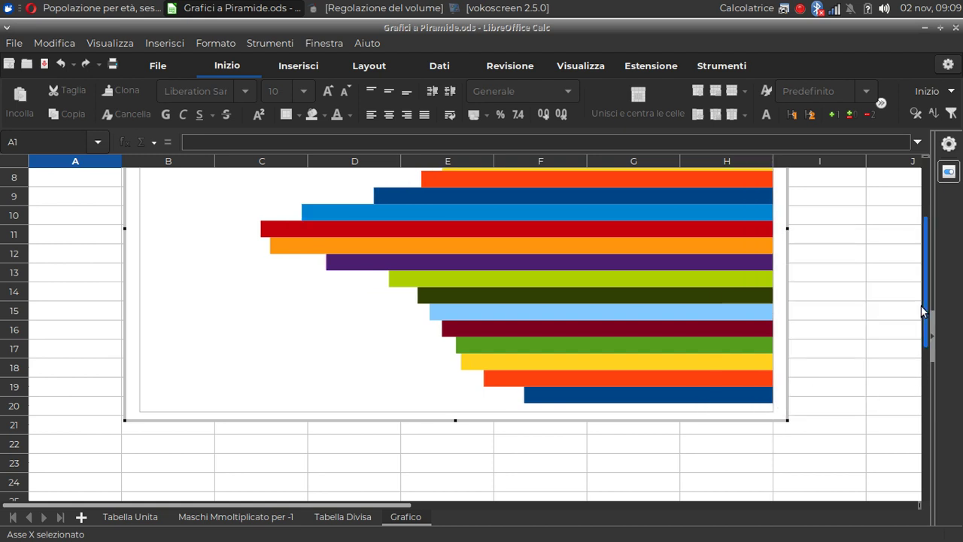
pyautogui.moveTo(928, 317); pyautogui.dragTo(938, 243)
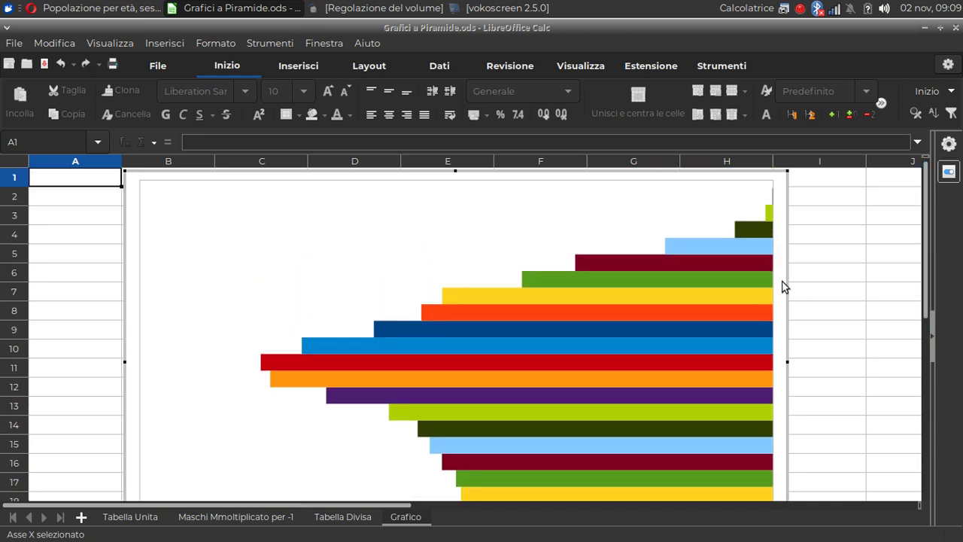
pyautogui.click(739, 267)
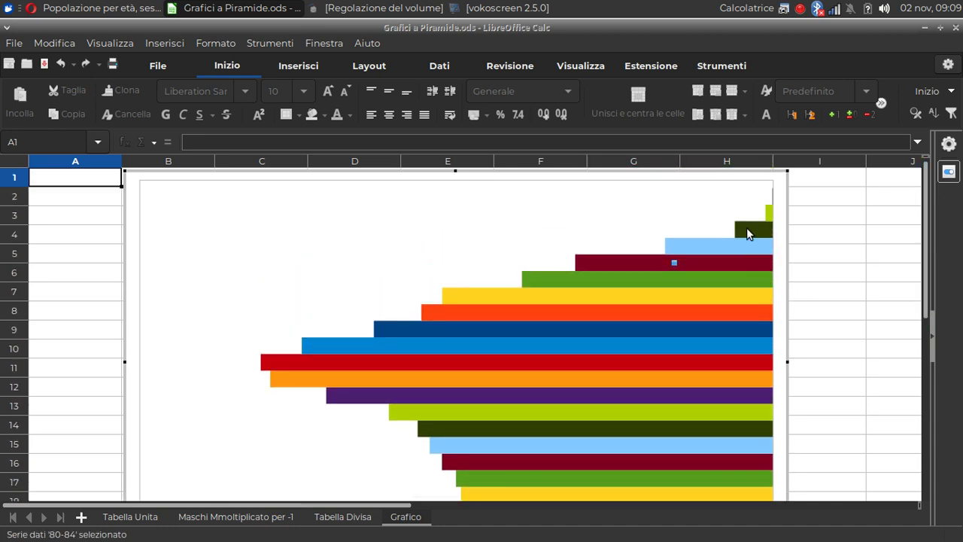
pyautogui.click(816, 189)
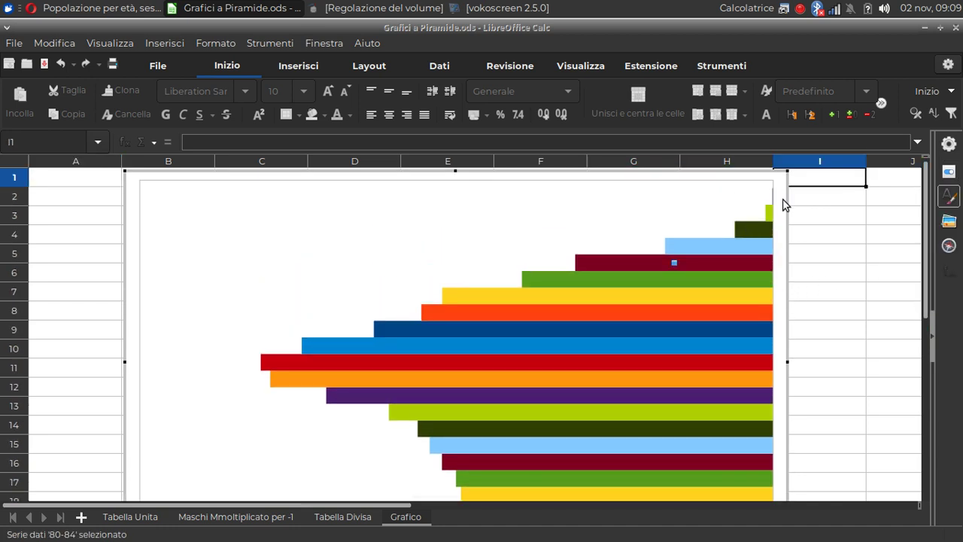
pyautogui.press('Escape')
# Shrink the axis-less Maschi chart to about 7,52 × 4,23 cm and check its size
pyautogui.moveTo(456, 241)
pyautogui.mouseDown()
pyautogui.moveTo(245, 392)
pyautogui.moveTo(208, 246)
pyautogui.mouseUp()
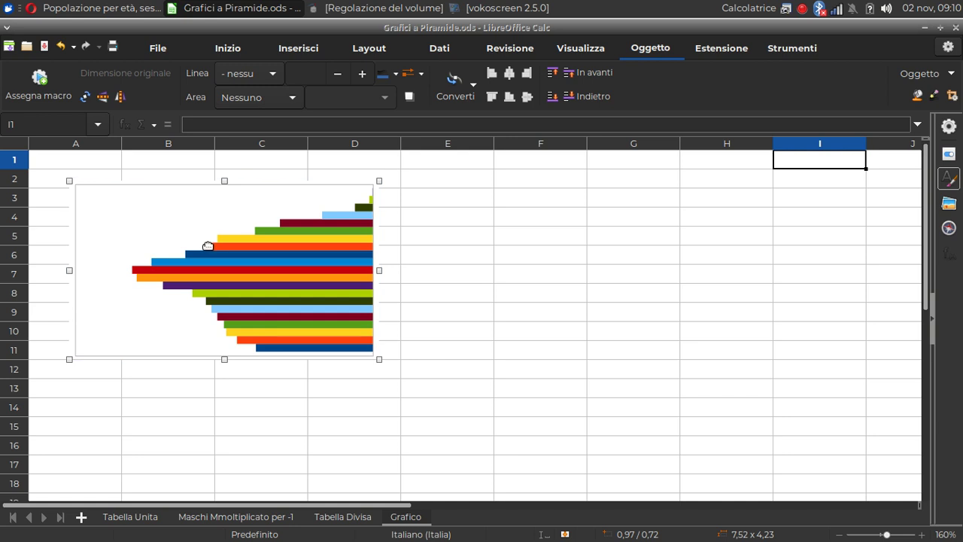
pyautogui.rightClick(208, 247)
pyautogui.click(256, 315)
pyautogui.moveTo(404, 309); pyautogui.dragTo(335, 306)
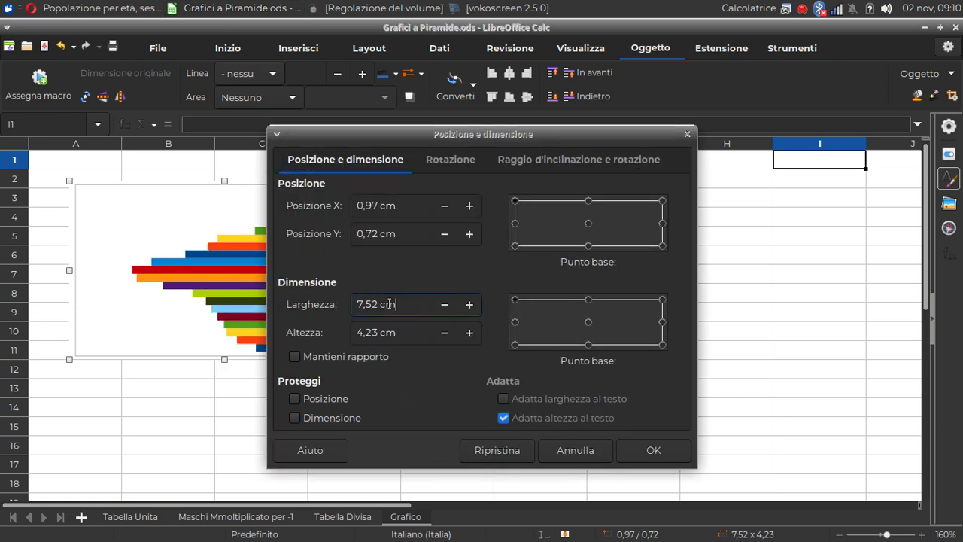
pyautogui.click(423, 310)
pyautogui.click(565, 450)
# Nudge the chart against the sheet's left edge at 0,00 / 1,02 cm
pyautogui.press('Left')
pyautogui.press('Left')
pyautogui.press('Left')
pyautogui.press('Left')
pyautogui.press('Left')
pyautogui.press('Left')
pyautogui.press('Left')
pyautogui.press('Left')
pyautogui.press('Left')
pyautogui.press('Left')
pyautogui.press('Down')
pyautogui.press('Down')
pyautogui.press('Down')
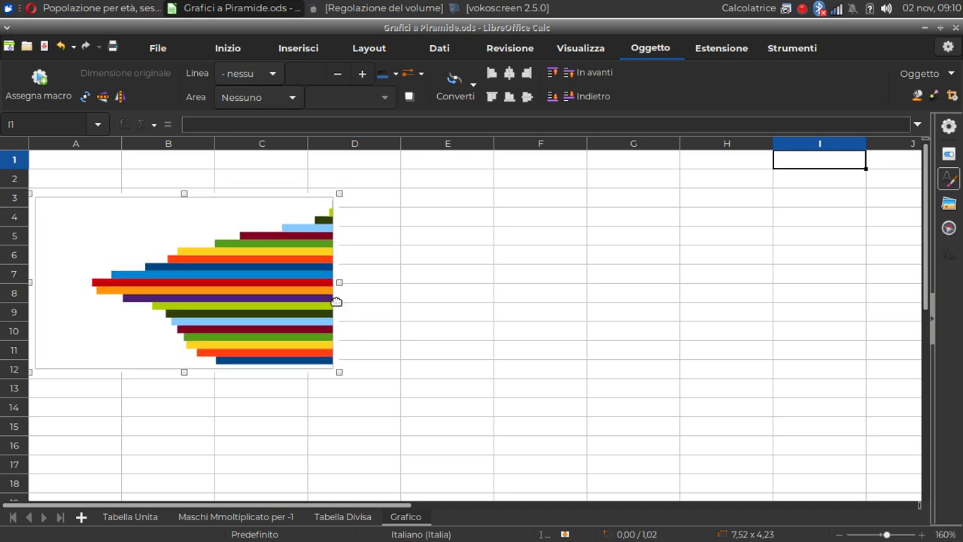
pyautogui.click(260, 410)
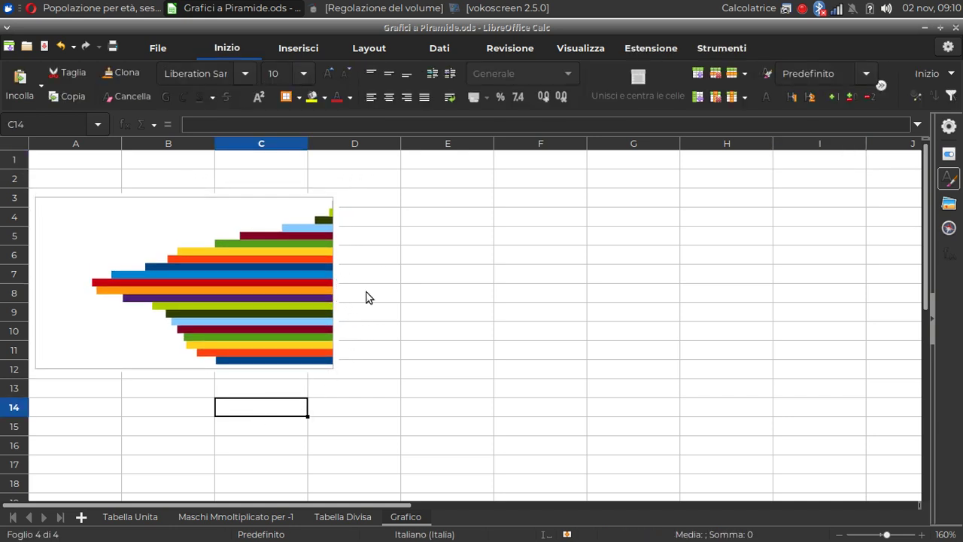
pyautogui.click(109, 163)
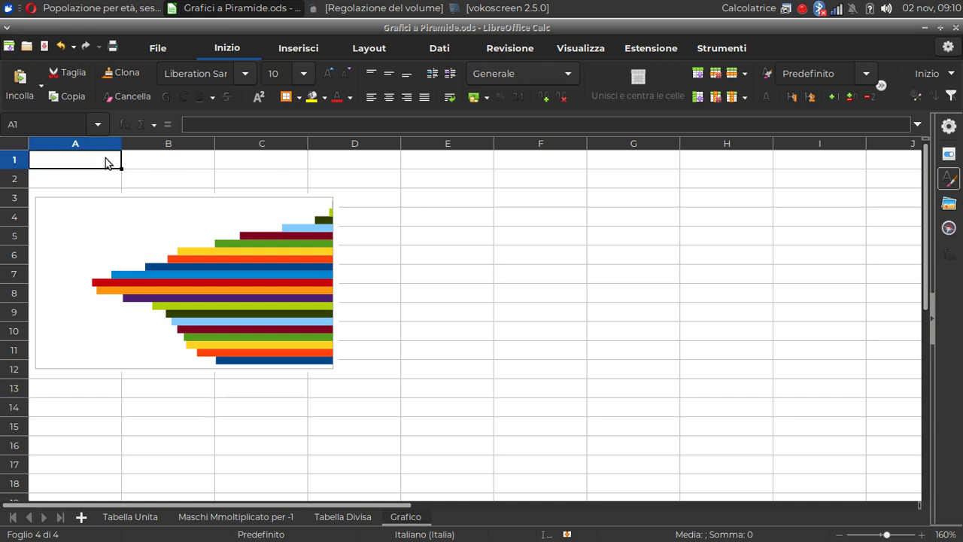
# Insert a horizontal bar chart using Tabella Divisa cells D1:E22 as the data range
pyautogui.click(296, 47)
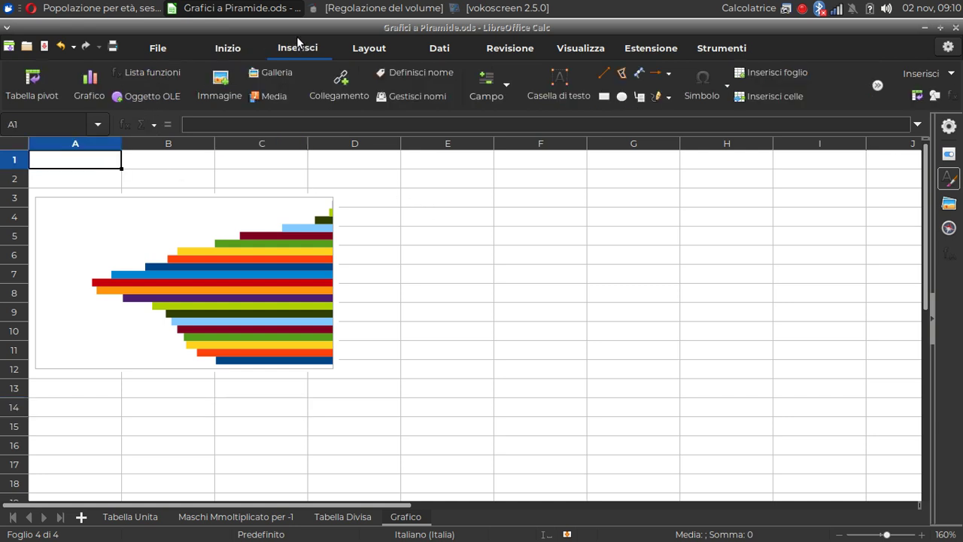
pyautogui.click(103, 73)
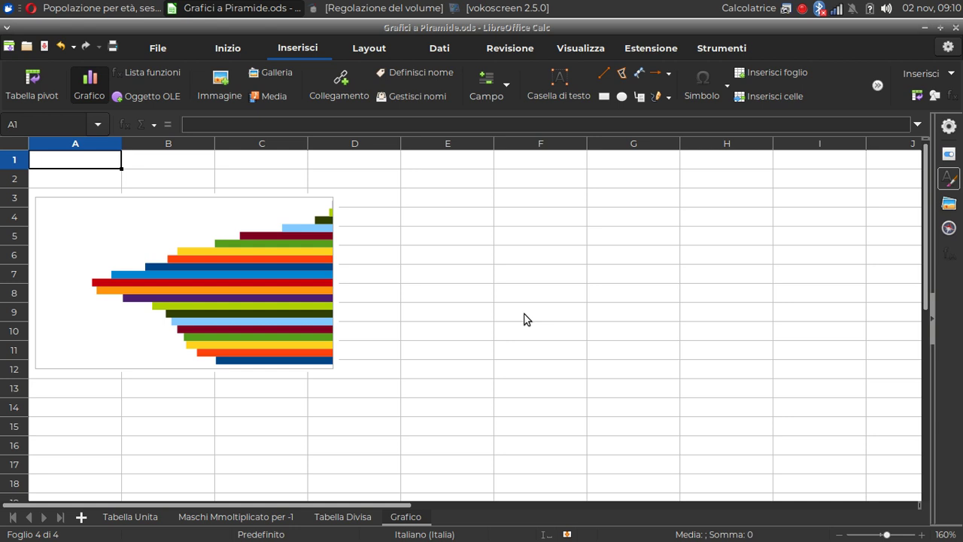
pyautogui.click(316, 171)
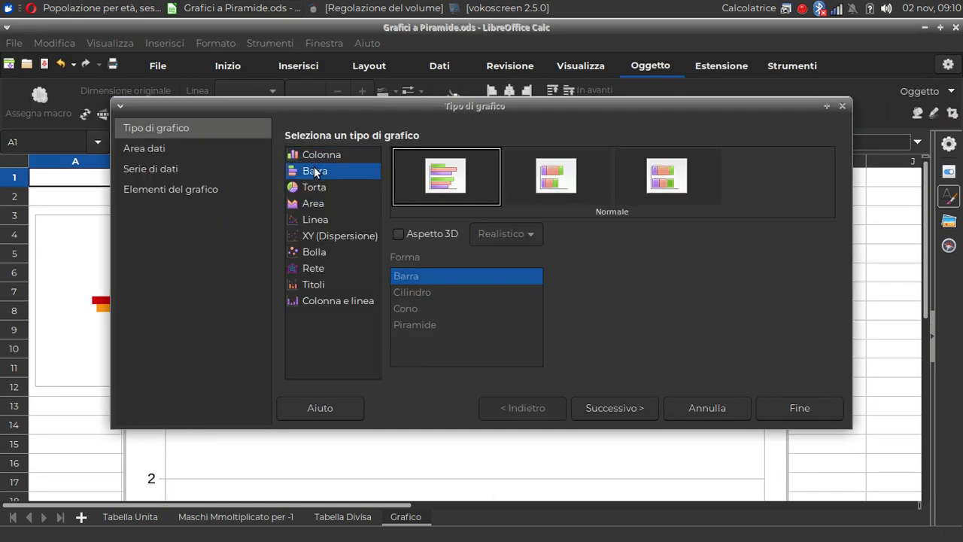
pyautogui.click(602, 406)
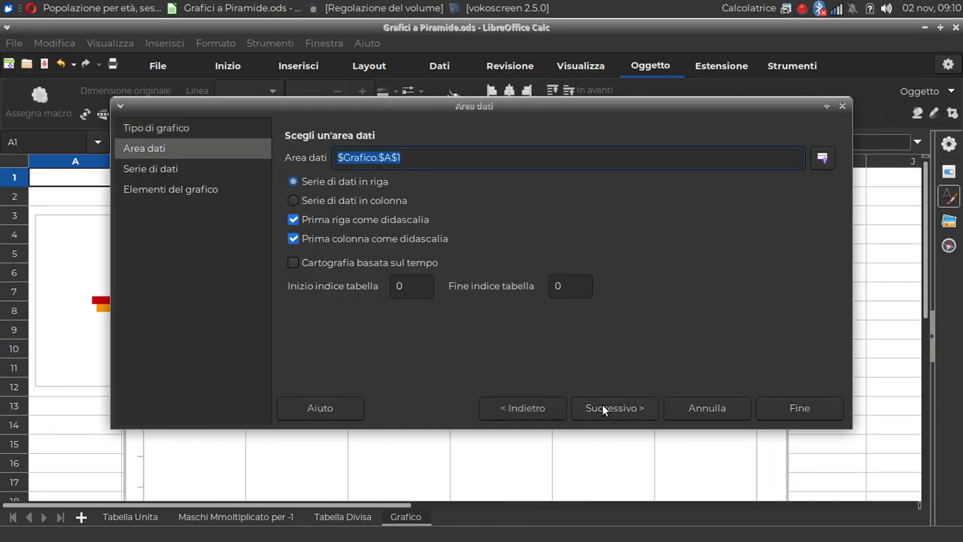
pyautogui.click(822, 162)
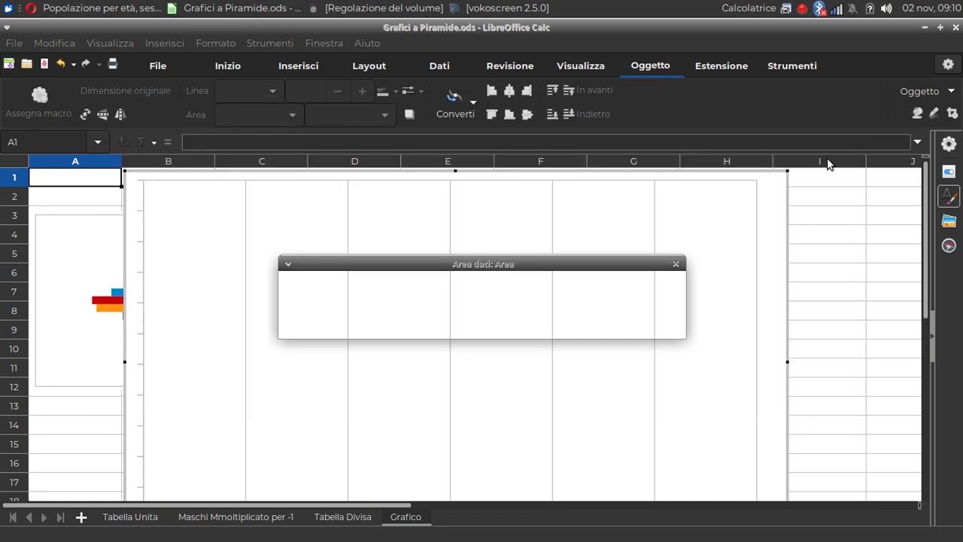
pyautogui.click(339, 517)
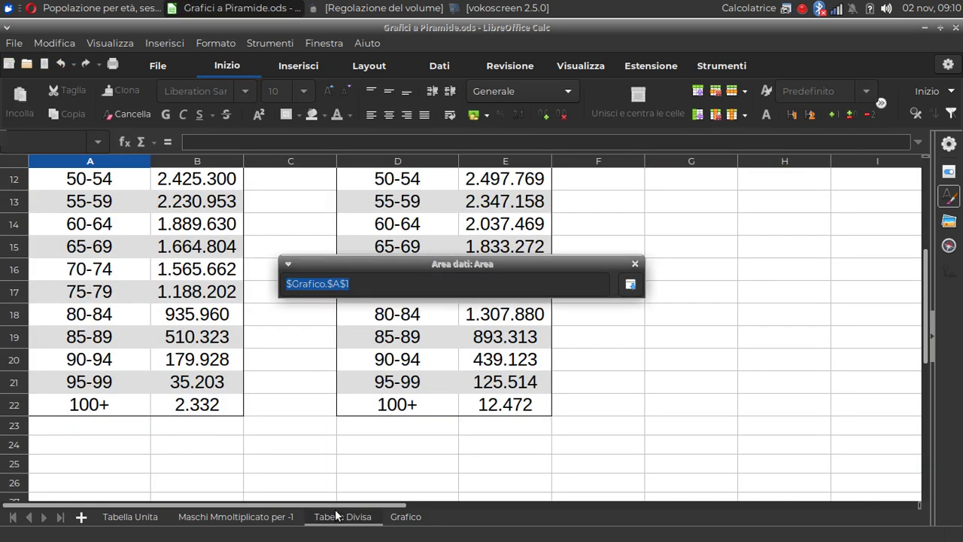
pyautogui.scroll(4, 547, 362)
pyautogui.moveTo(400, 187)
pyautogui.mouseDown()
pyautogui.moveTo(487, 214)
pyautogui.moveTo(488, 448)
pyautogui.mouseUp()
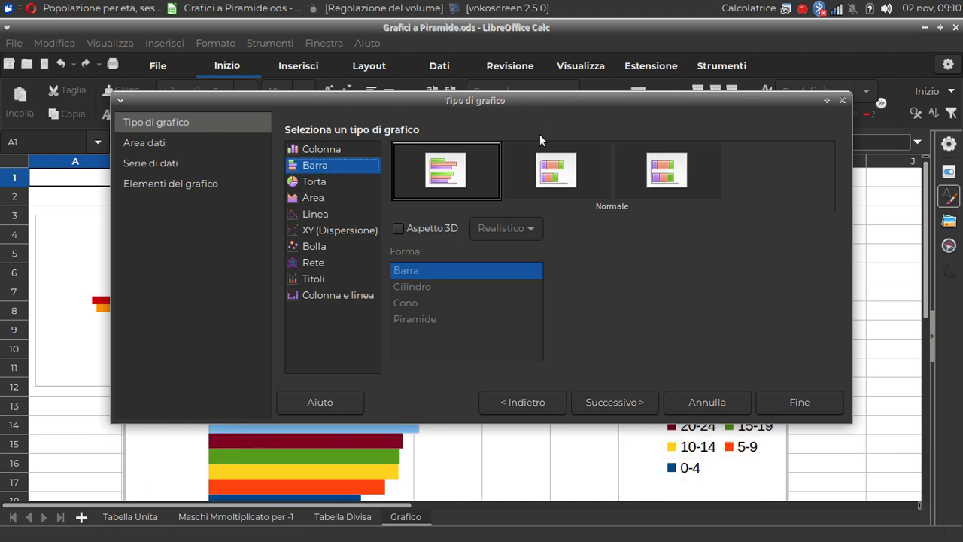
# Turn off the legend and the Y-axis gridlines, then finish the chart
pyautogui.click(605, 401)
pyautogui.click(625, 405)
pyautogui.click(751, 148)
pyautogui.click(361, 308)
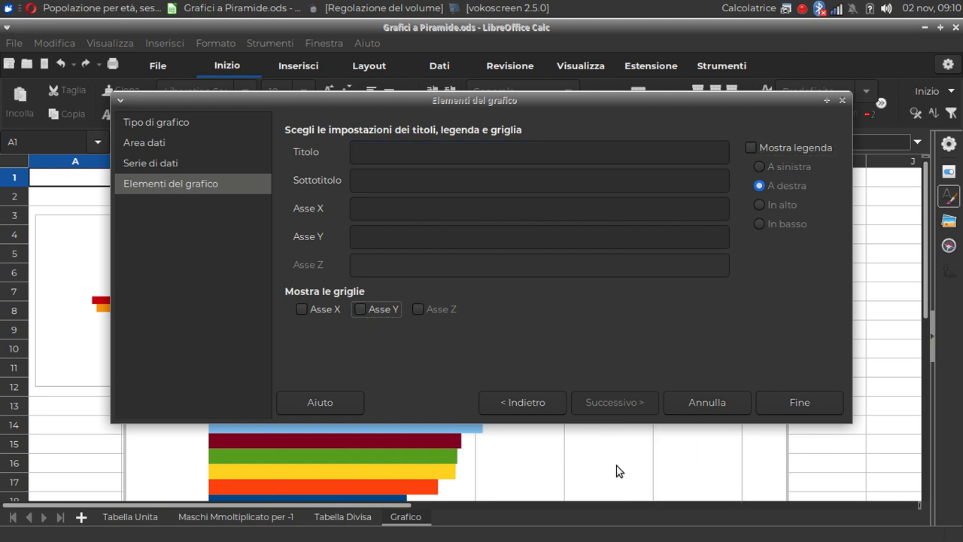
pyautogui.click(798, 398)
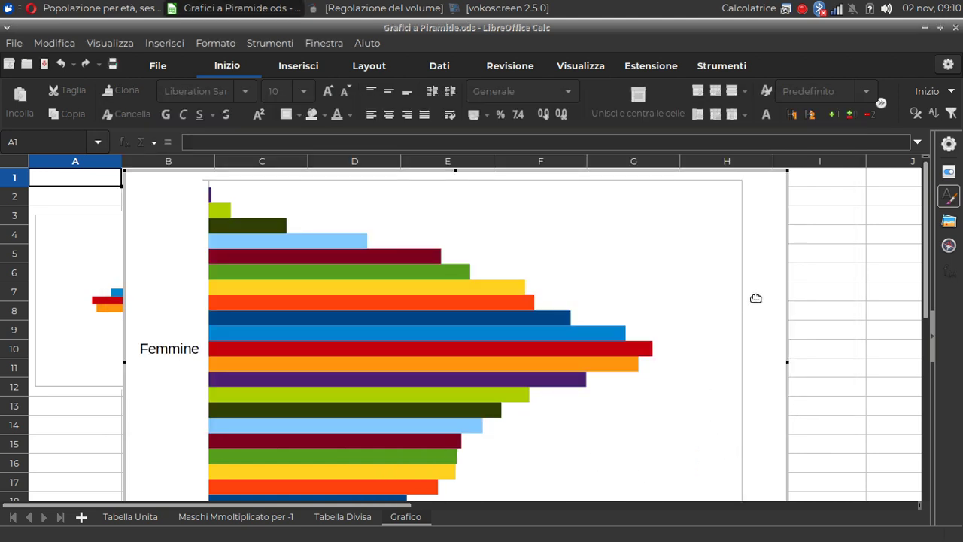
# Shrink the Femmine chart so it sits beside the Maschi chart
pyautogui.click(814, 222)
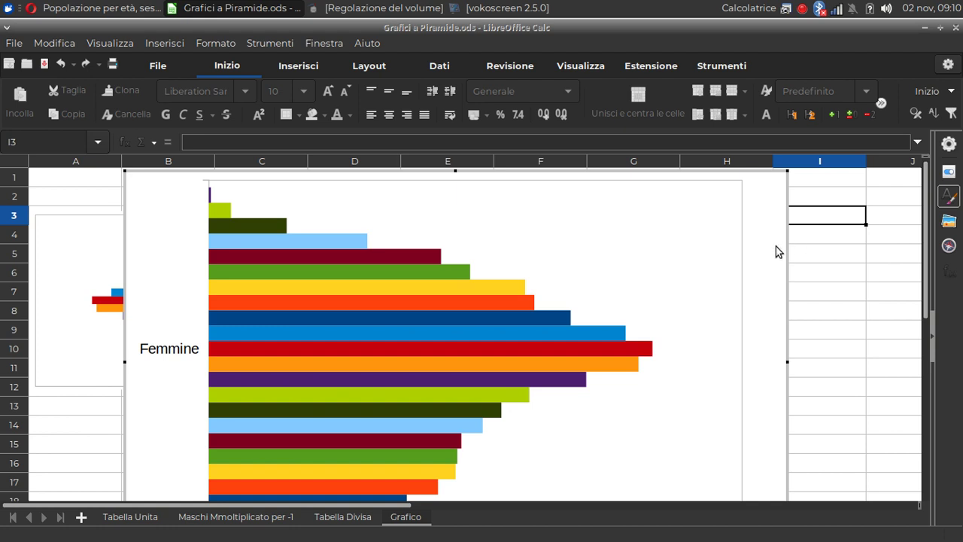
pyautogui.press('Escape')
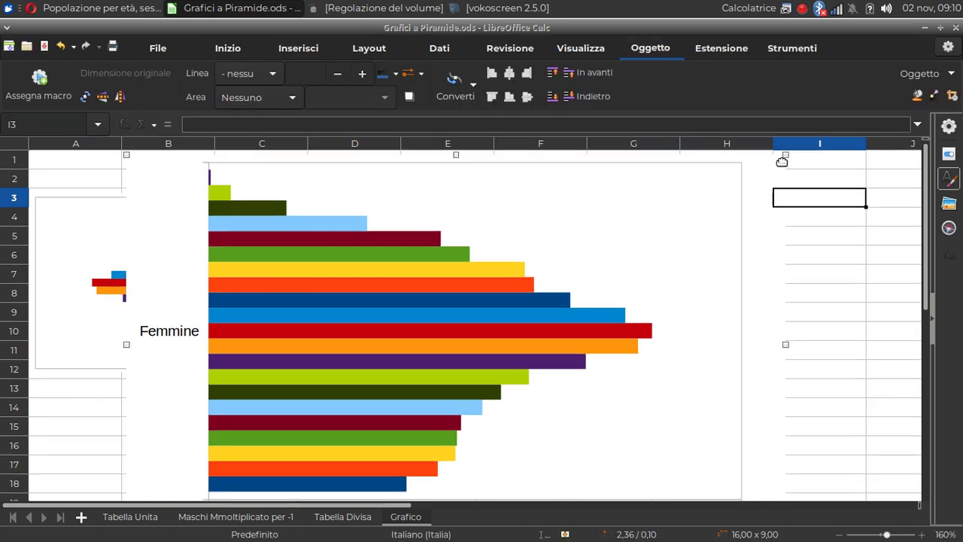
pyautogui.moveTo(783, 158)
pyautogui.mouseDown()
pyautogui.moveTo(353, 455)
pyautogui.moveTo(647, 274)
pyautogui.mouseUp()
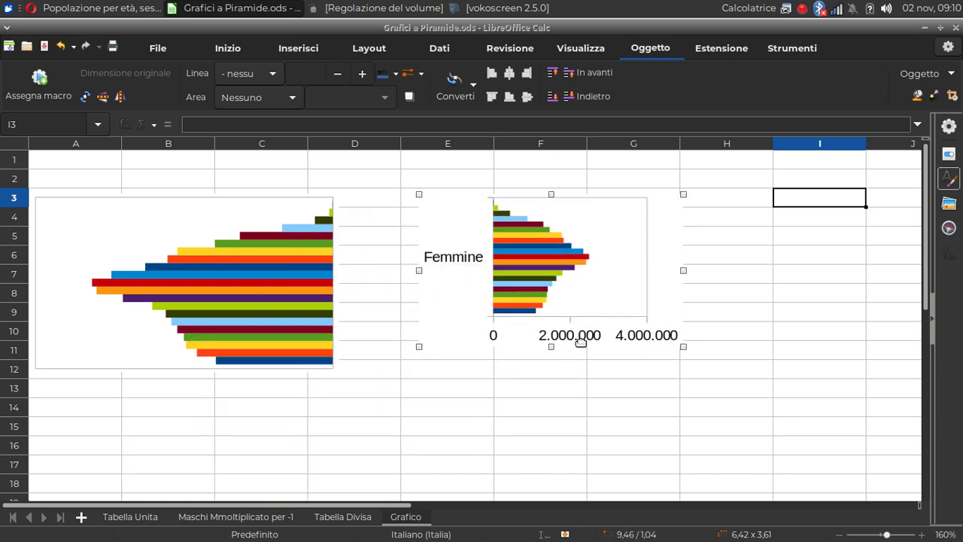
pyautogui.click(581, 352)
pyautogui.click(606, 341)
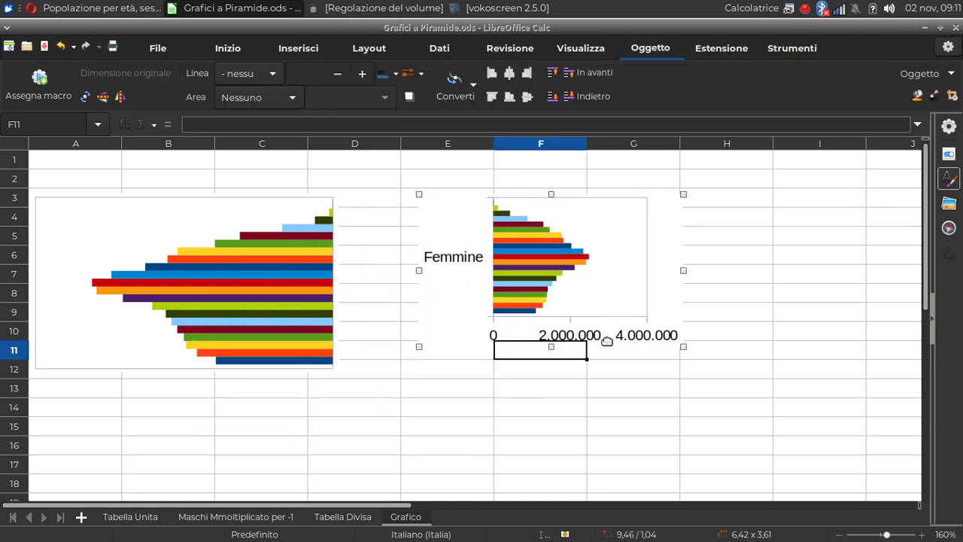
# Delete the Femmine chart's value axis and its other axis
pyautogui.doubleClick(613, 331)
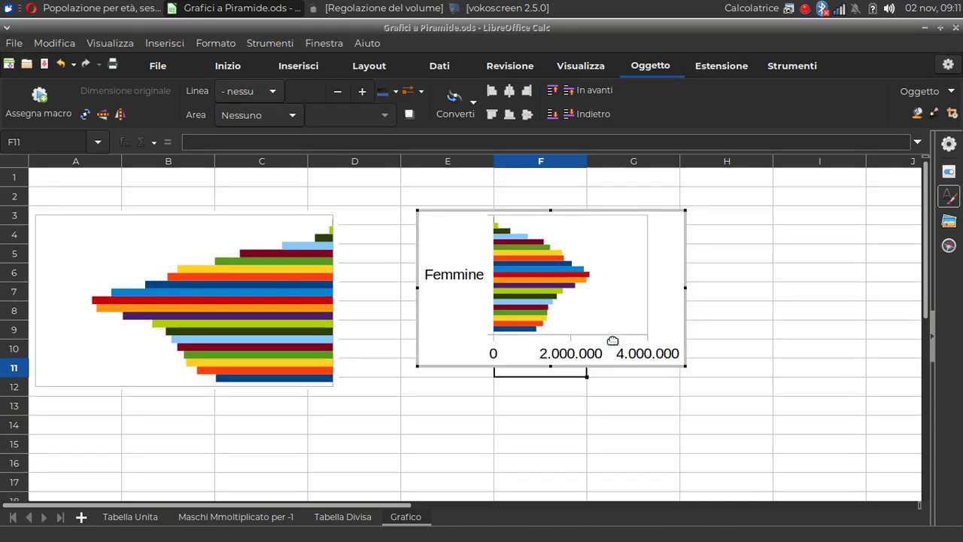
pyautogui.click(619, 358)
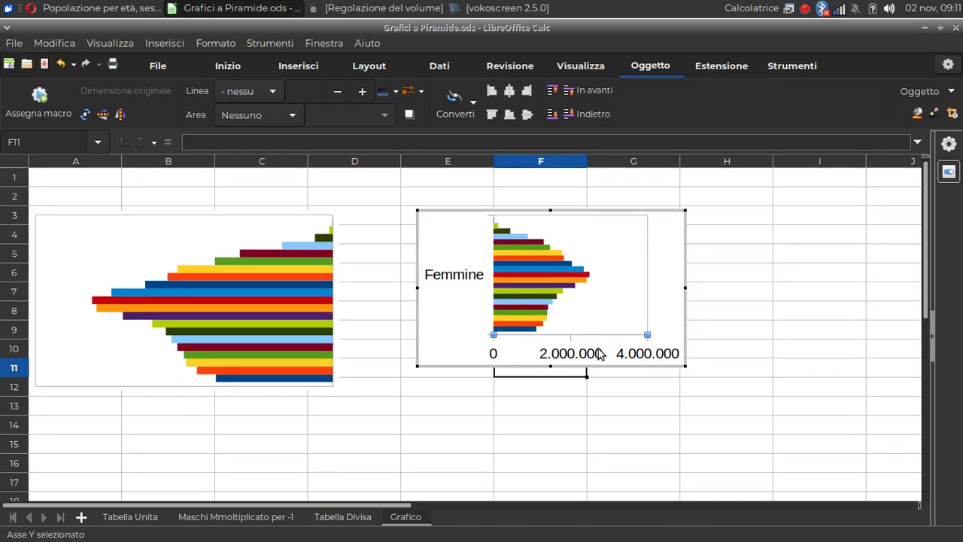
pyautogui.rightClick(599, 350)
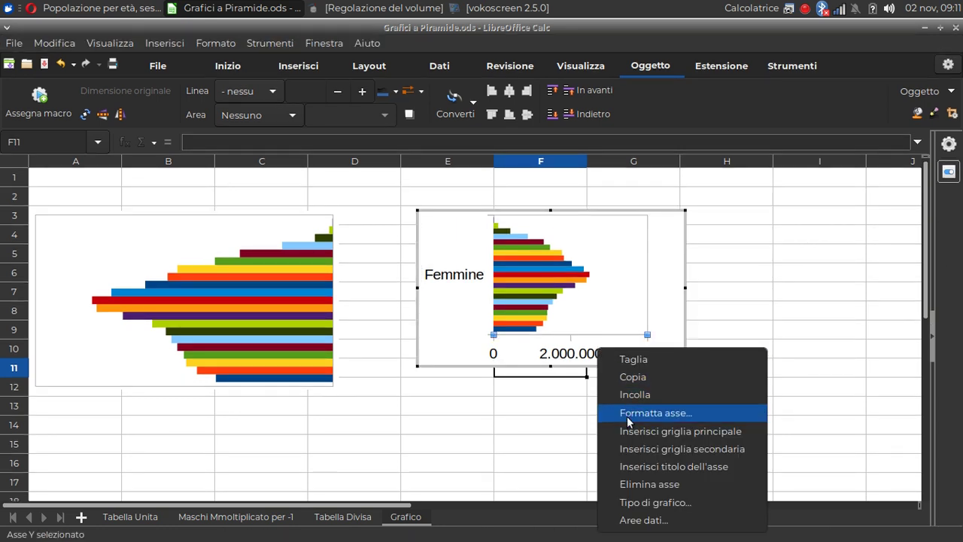
pyautogui.click(641, 484)
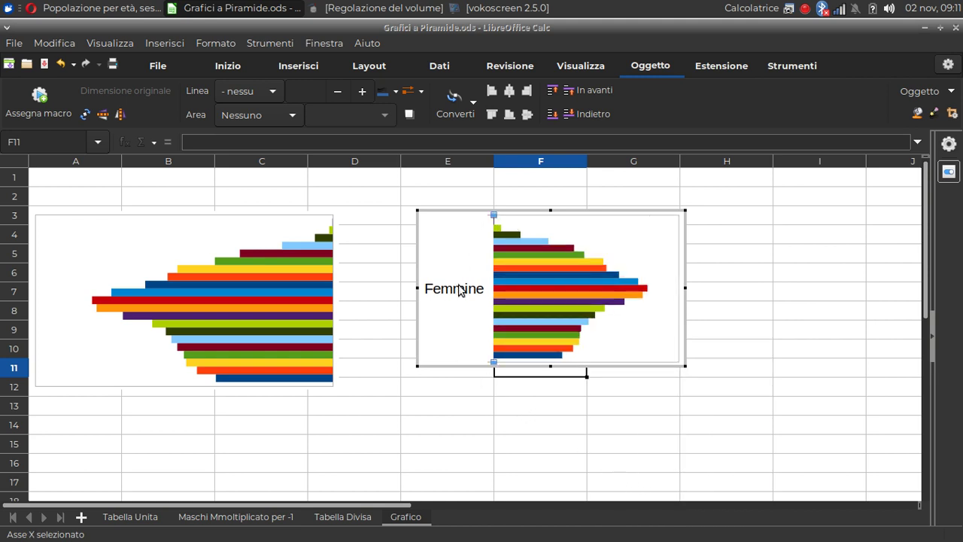
pyautogui.rightClick(457, 286)
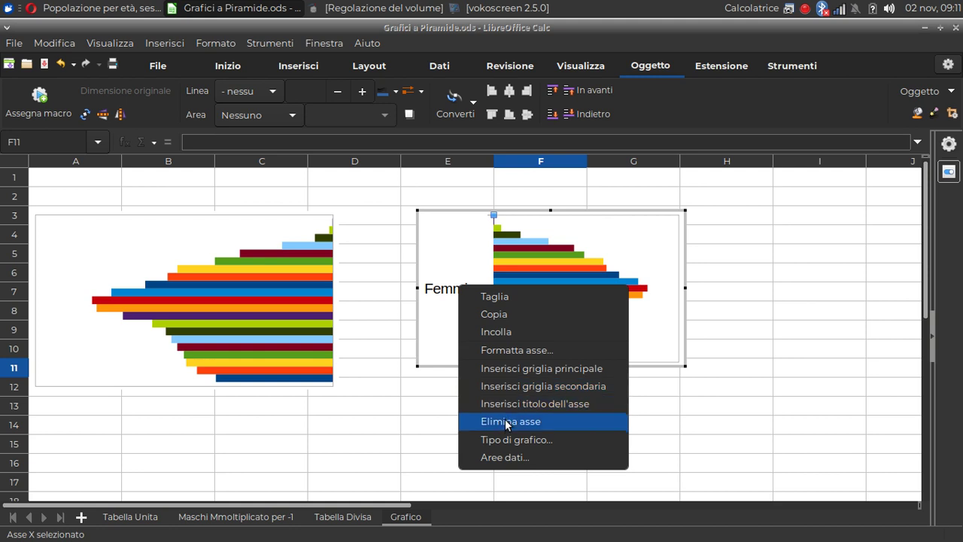
pyautogui.click(496, 422)
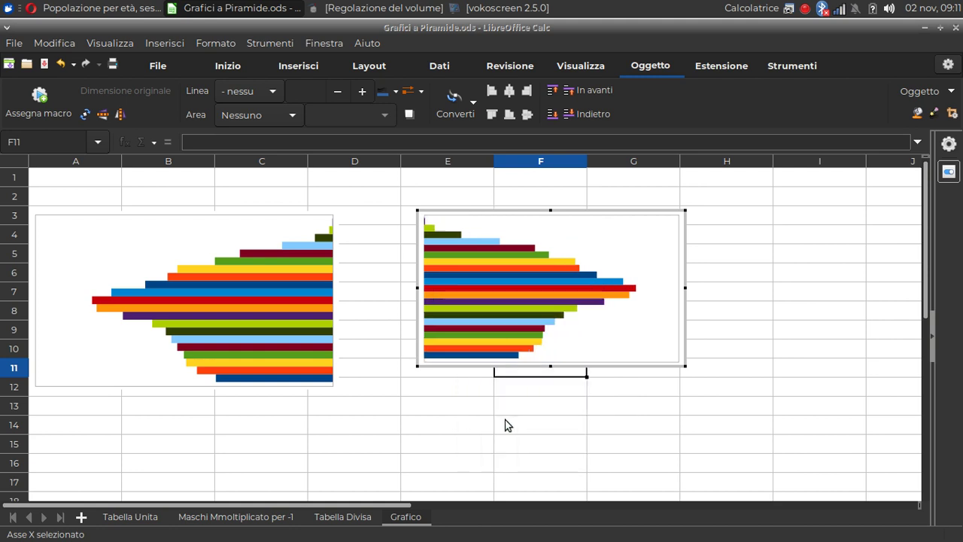
pyautogui.click(283, 315)
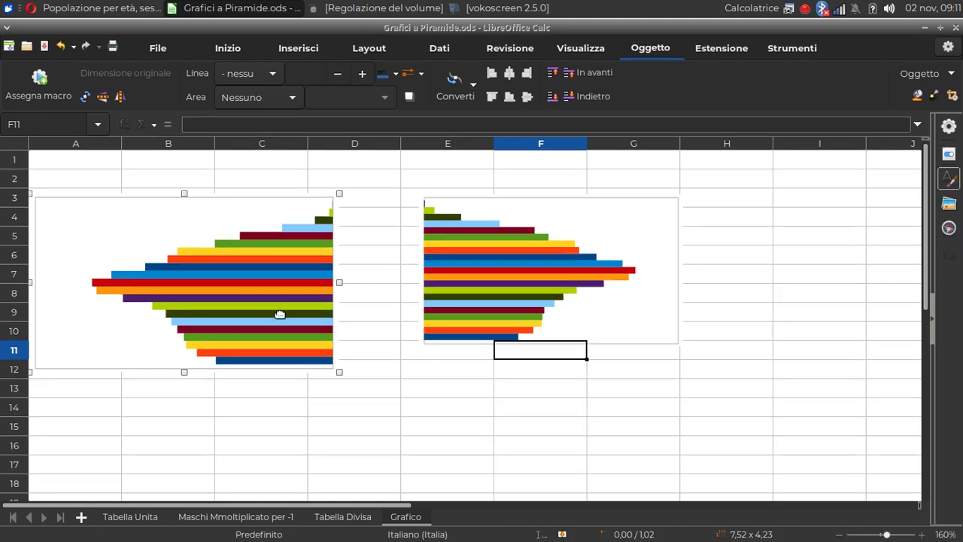
pyautogui.rightClick(280, 309)
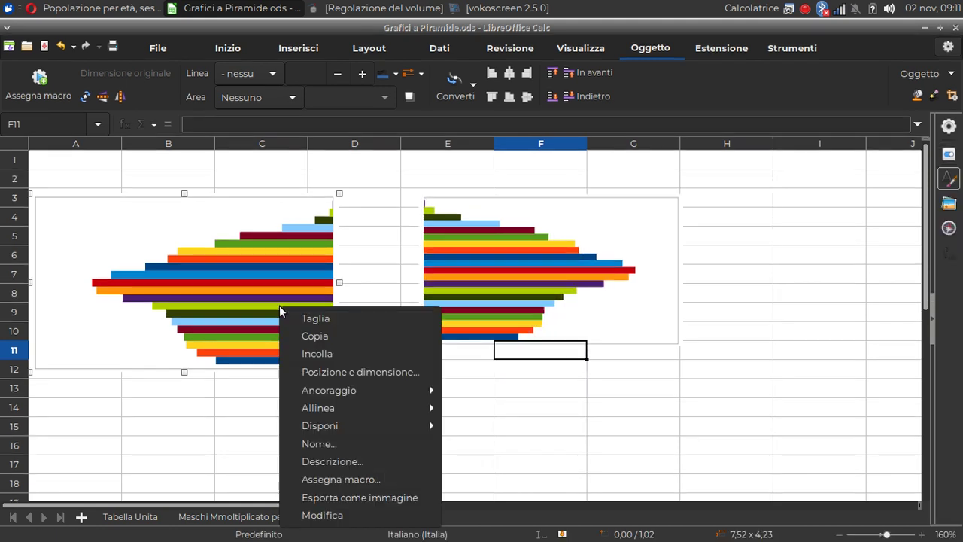
pyautogui.click(336, 372)
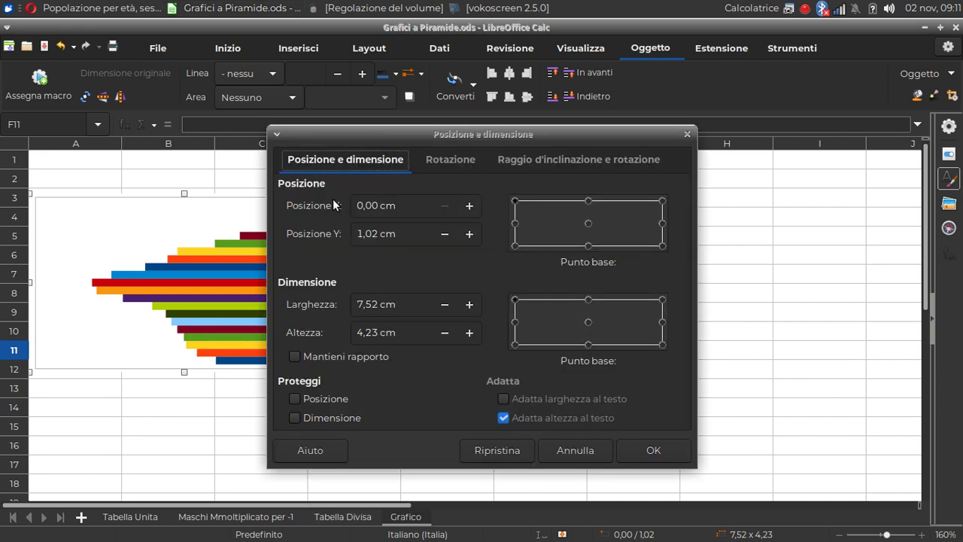
pyautogui.click(581, 442)
# Enter width 7,52 cm and height 4,23 cm in the Femmine chart's Position and Size dialog
pyautogui.click(540, 292)
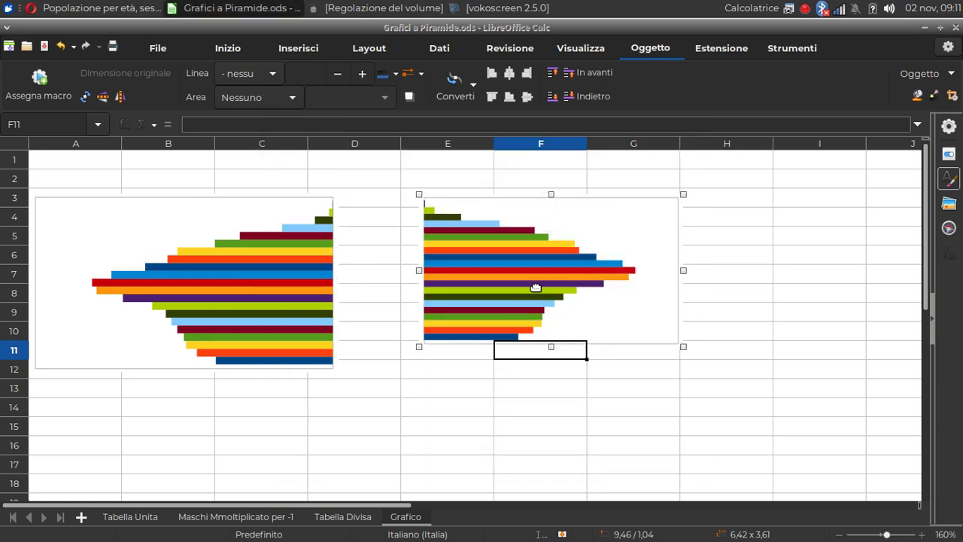
pyautogui.rightClick(544, 276)
pyautogui.click(615, 341)
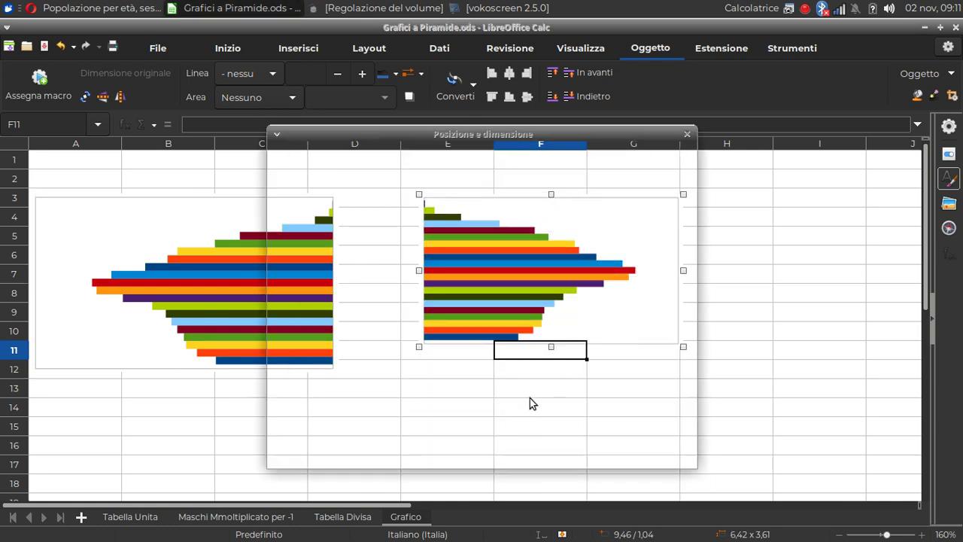
pyautogui.moveTo(400, 305); pyautogui.dragTo(347, 297)
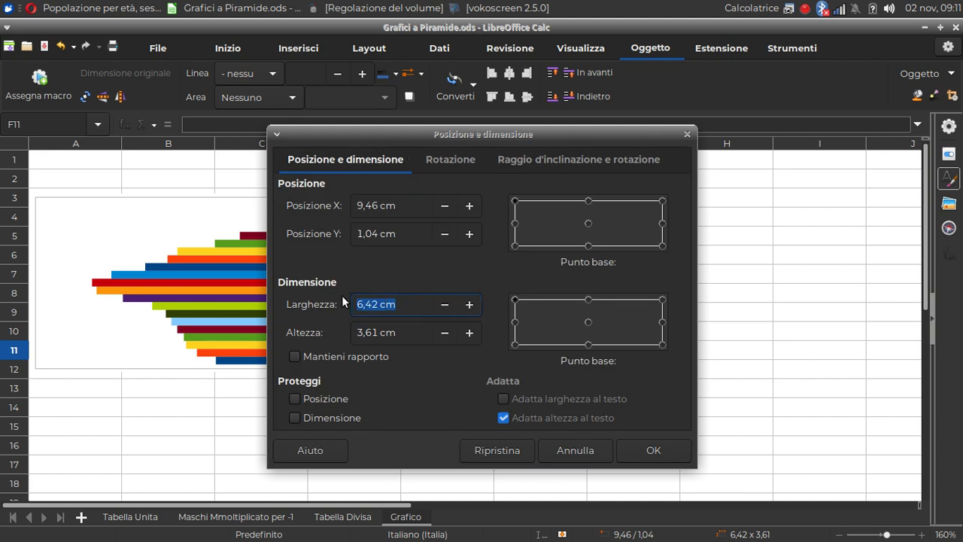
pyautogui.write('7,52')
pyautogui.press('Tab')
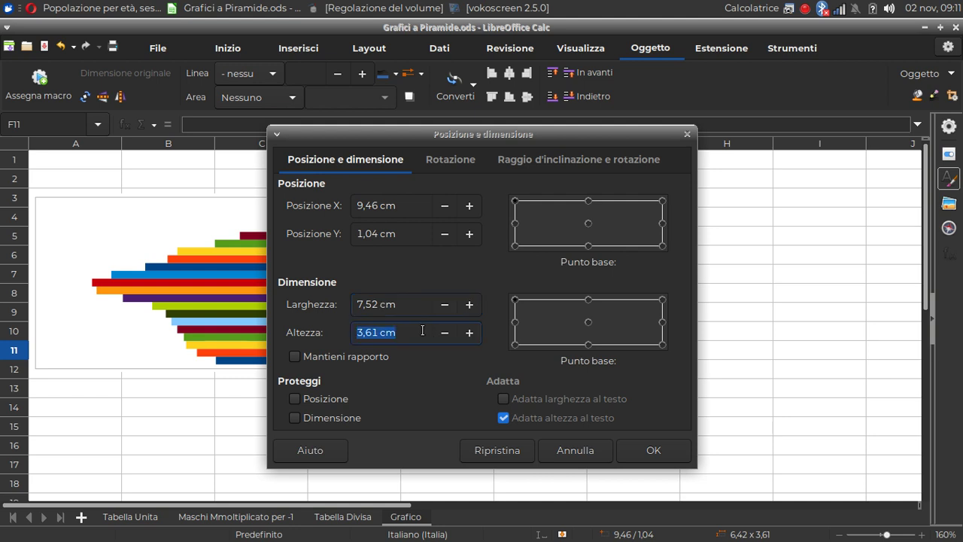
pyautogui.write('4,2')
# Apply the new size and nudge the Femmine chart left, comparing with the reference pyramid
pyautogui.click(646, 451)
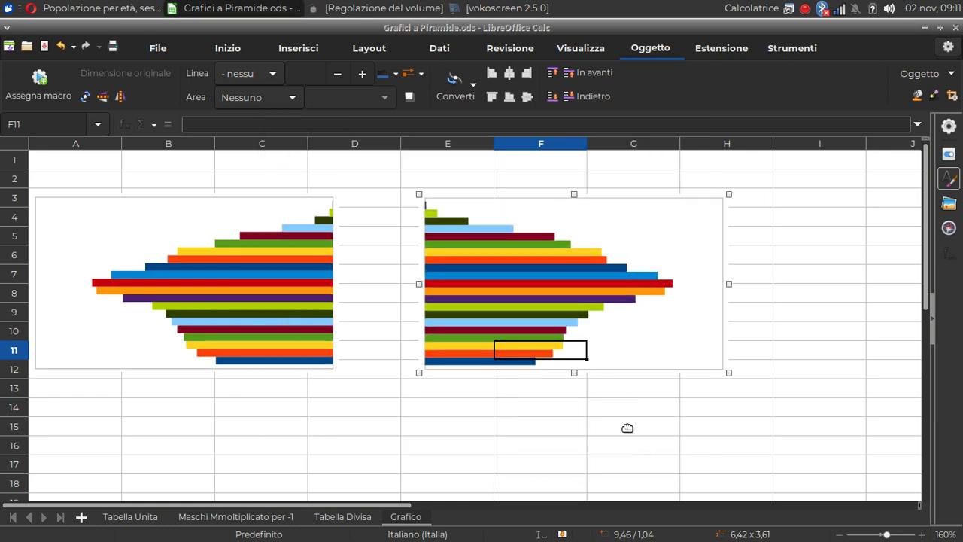
pyautogui.press('Left')
pyautogui.press('Left')
pyautogui.press('Left')
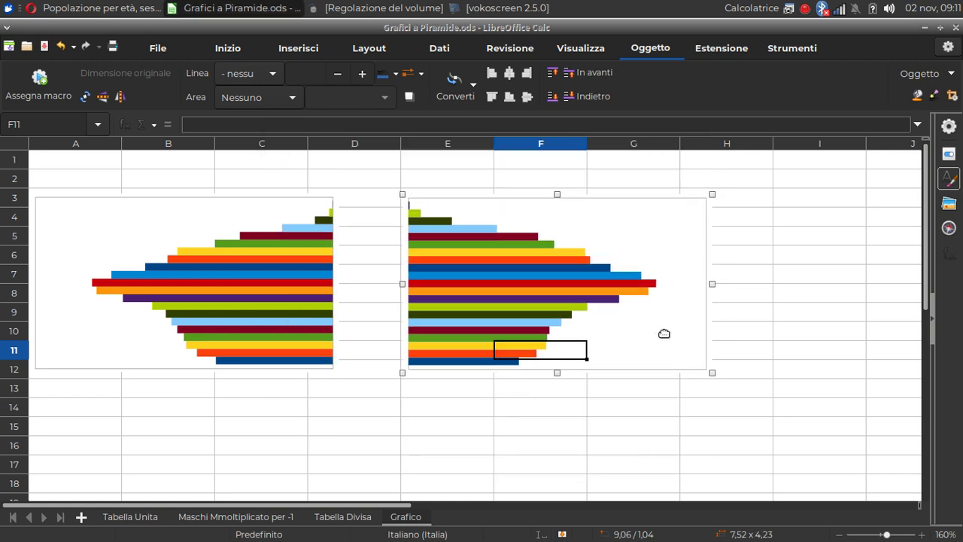
pyautogui.press('Left')
pyautogui.press('Left')
pyautogui.press('Left')
pyautogui.press('Left')
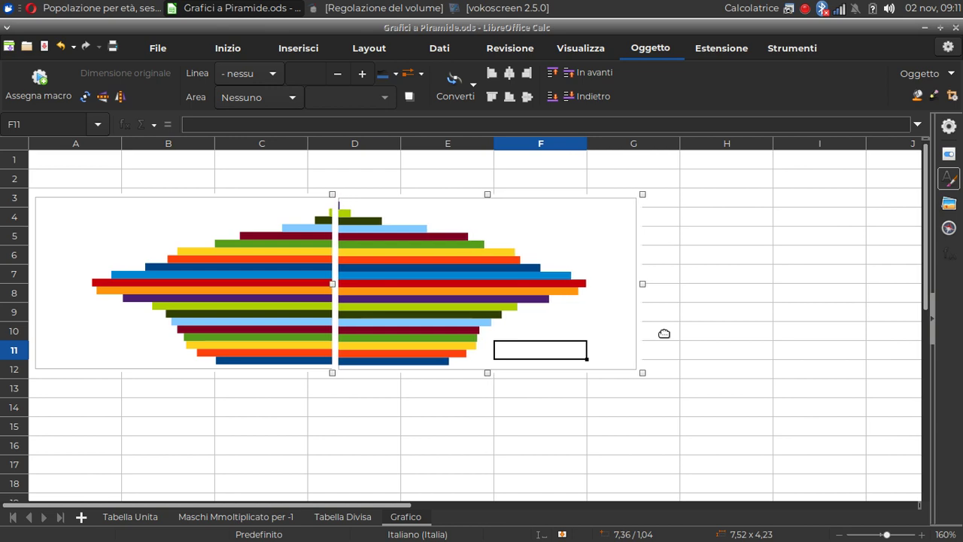
pyautogui.click(142, 9)
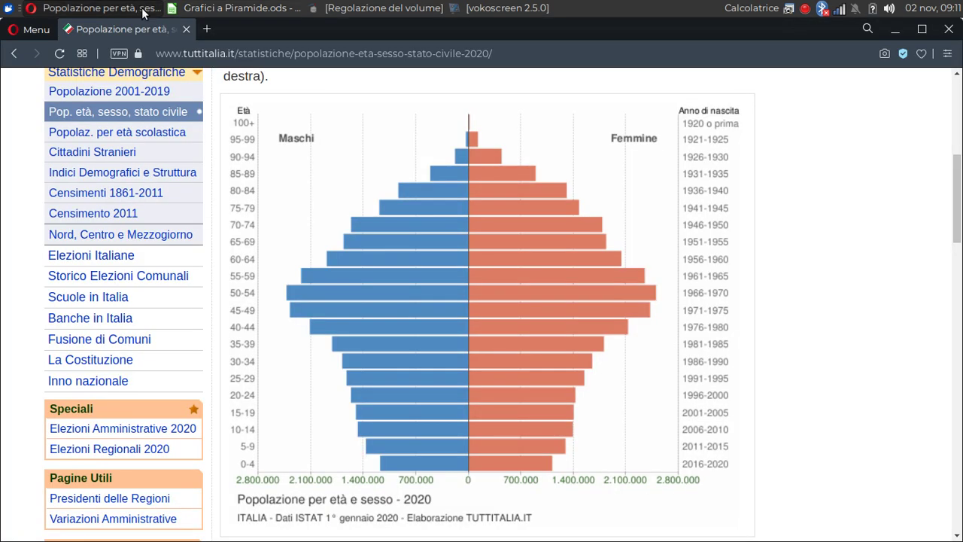
pyautogui.click(269, 9)
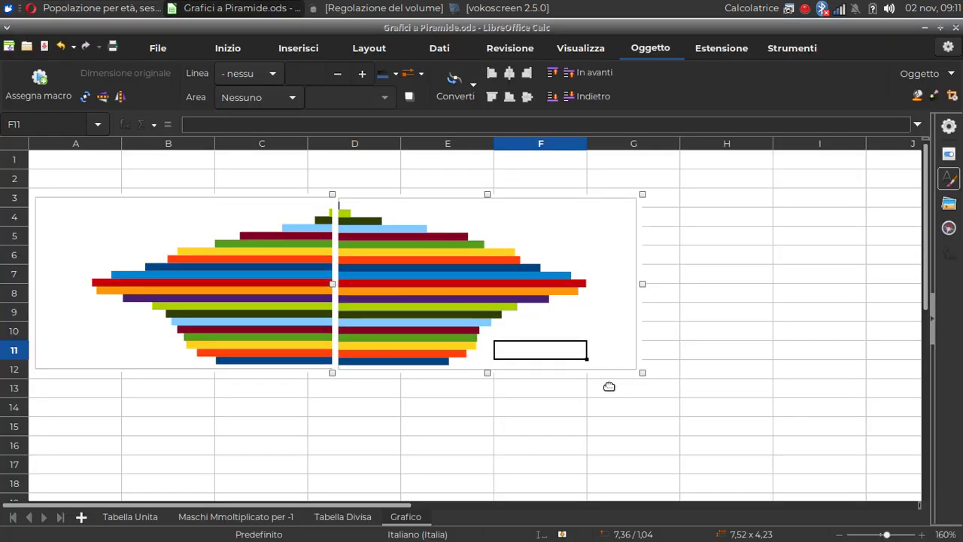
# Fine-tune the Maschi chart's position so both halves join at 7,36 / 1,04 cm
pyautogui.click(174, 305)
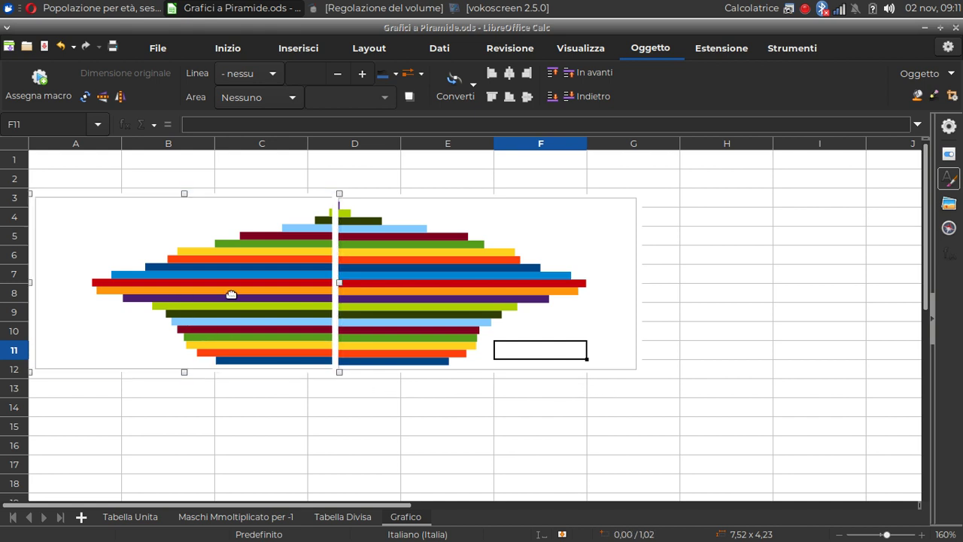
pyautogui.click(183, 385)
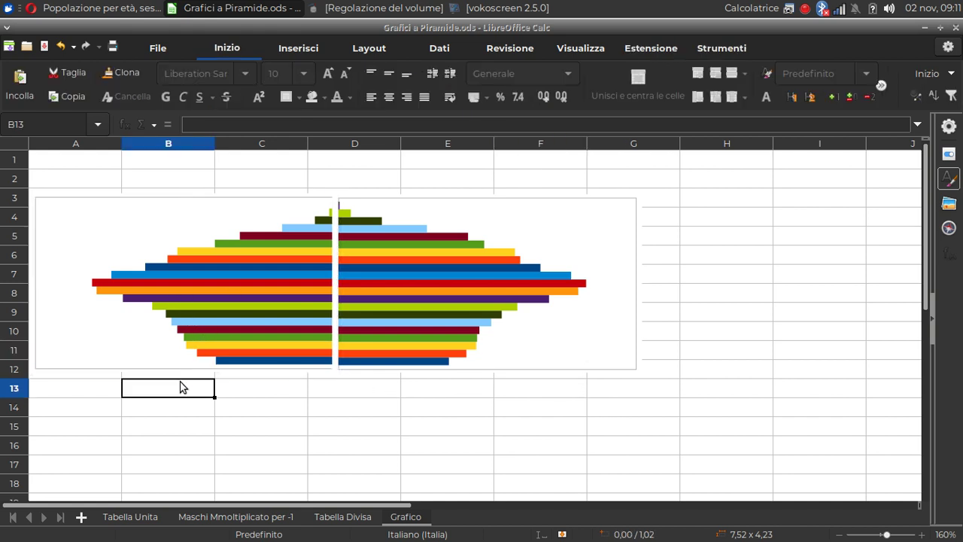
pyautogui.click(175, 317)
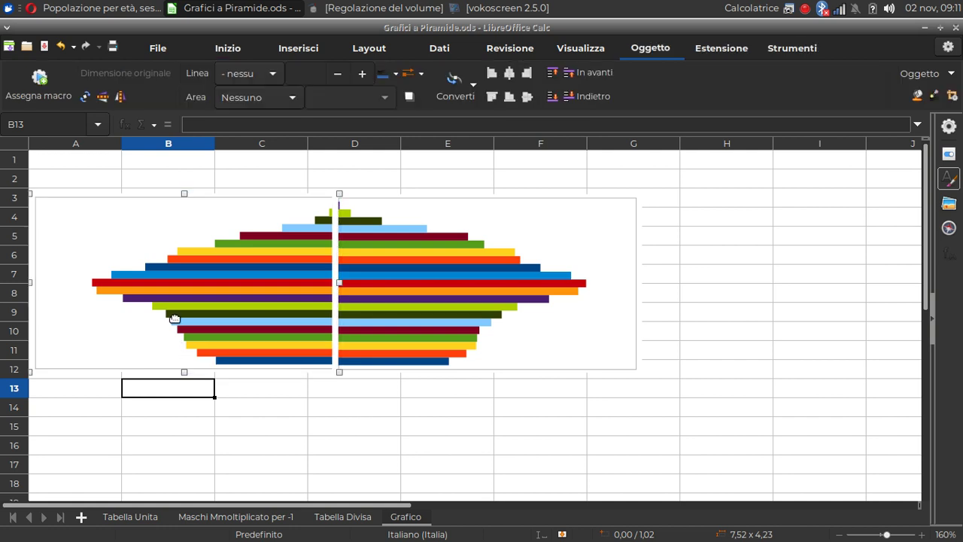
pyautogui.press('Right')
pyautogui.press('Left')
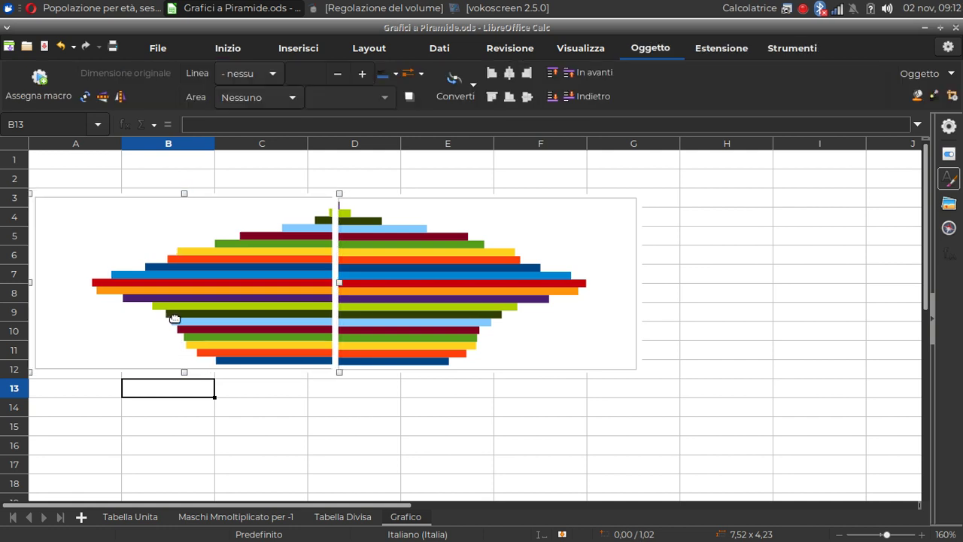
pyautogui.click(556, 304)
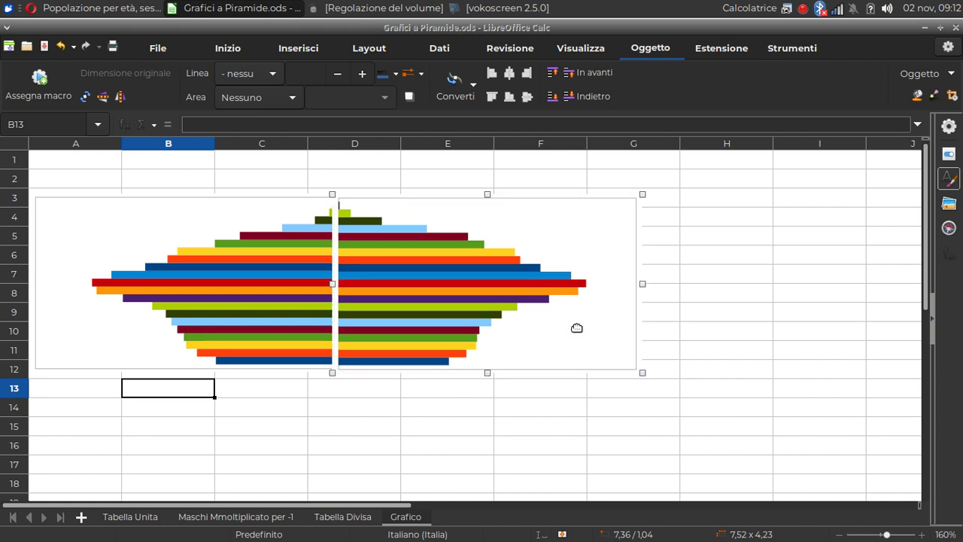
pyautogui.click(580, 441)
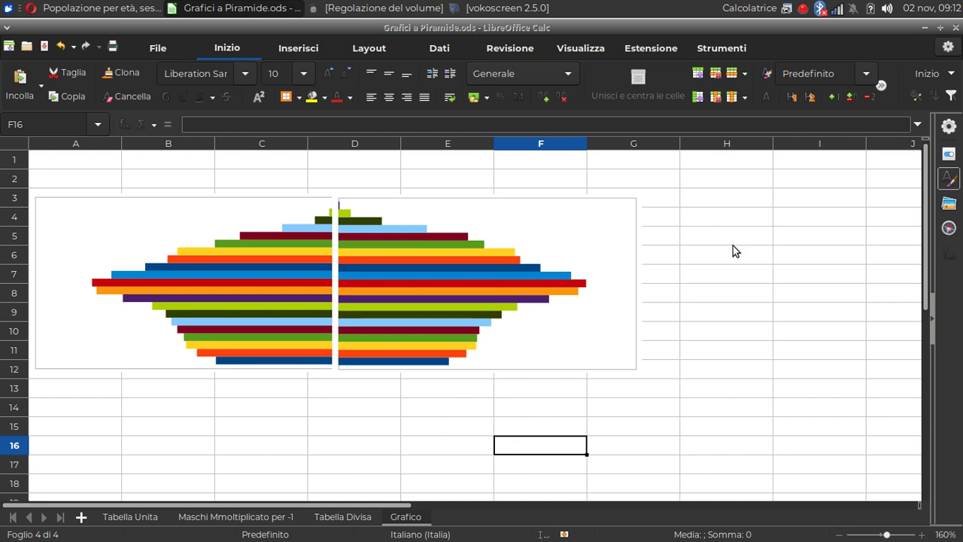
# Type MASCHI in B2 and FEMMINE in E2, then select empty cell H1
pyautogui.click(721, 163)
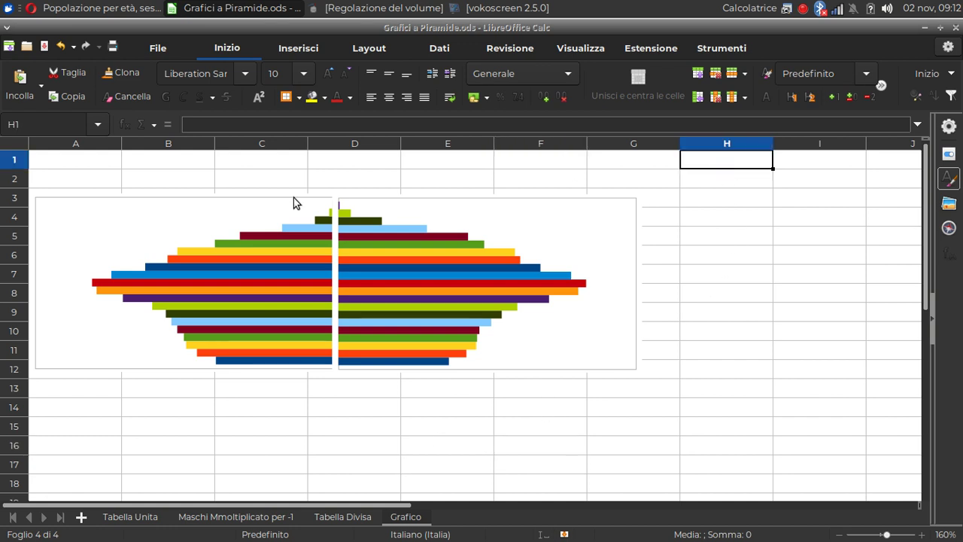
pyautogui.click(194, 155)
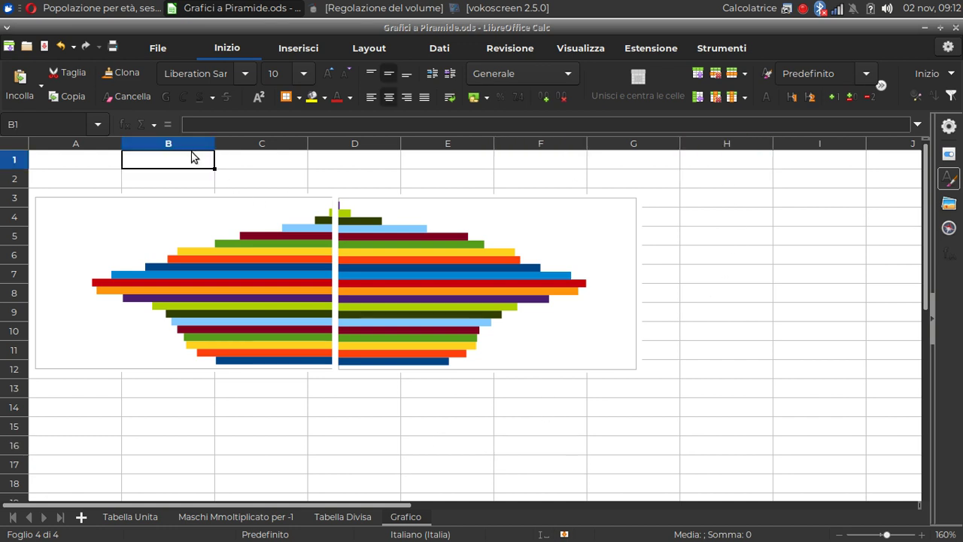
pyautogui.press('Down')
pyautogui.write('MASCHI')
pyautogui.click(440, 175)
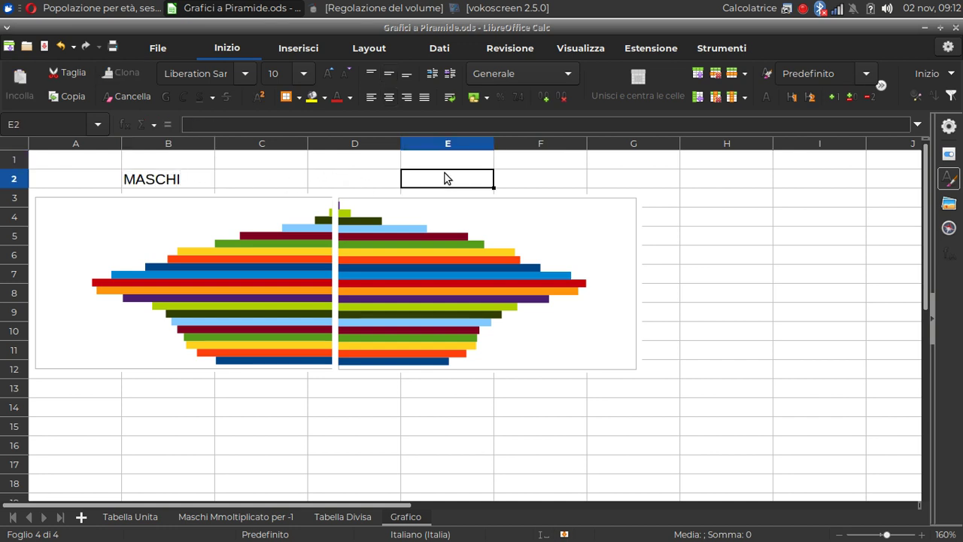
pyautogui.doubleClick(440, 174)
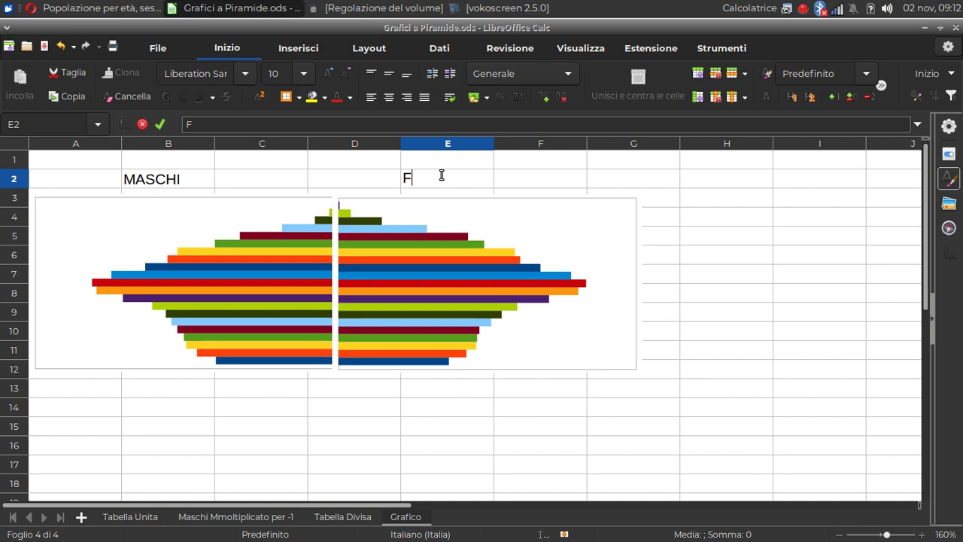
pyautogui.write('EMMINE')
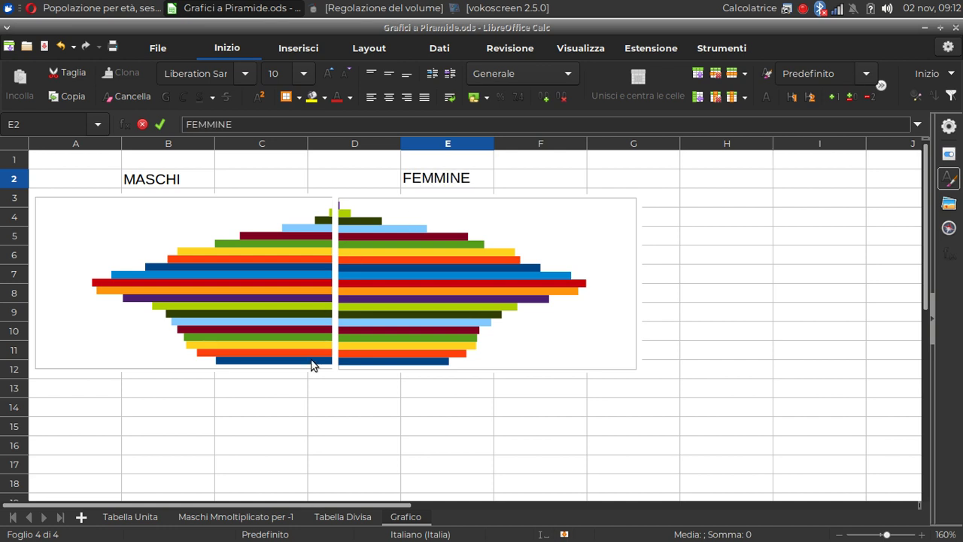
pyautogui.click(259, 417)
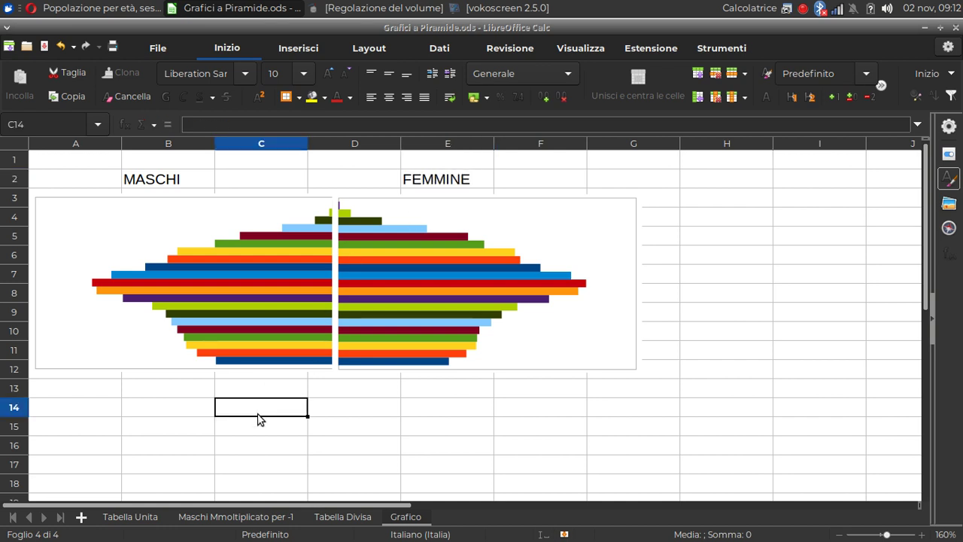
pyautogui.click(687, 161)
pyautogui.click(322, 50)
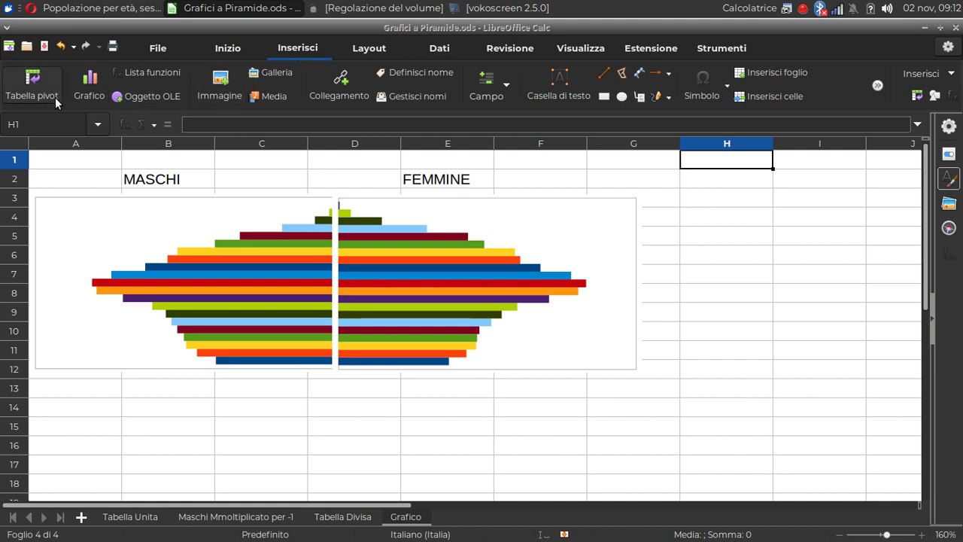
# Insert a horizontal bar chart using the Tabella Unita age table A1:C21 as data
pyautogui.click(88, 83)
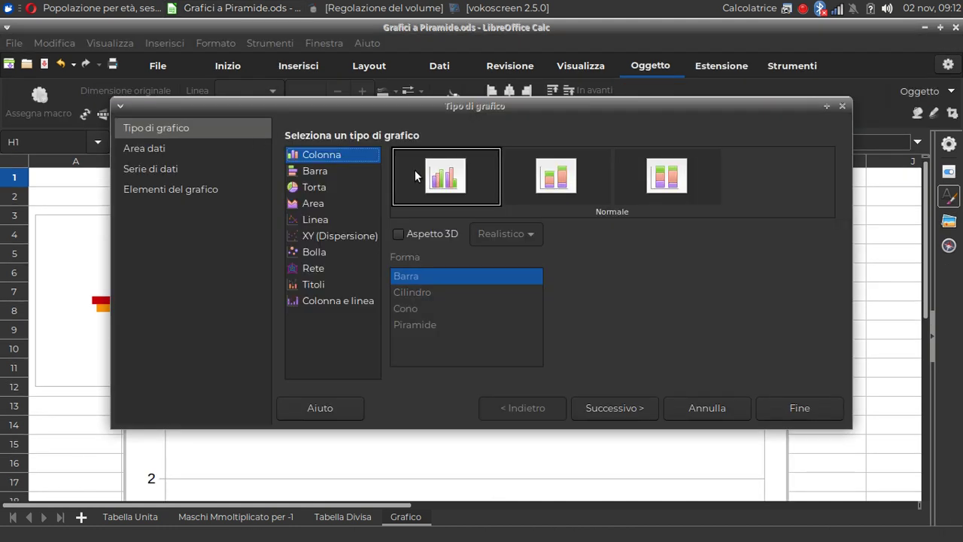
pyautogui.click(293, 173)
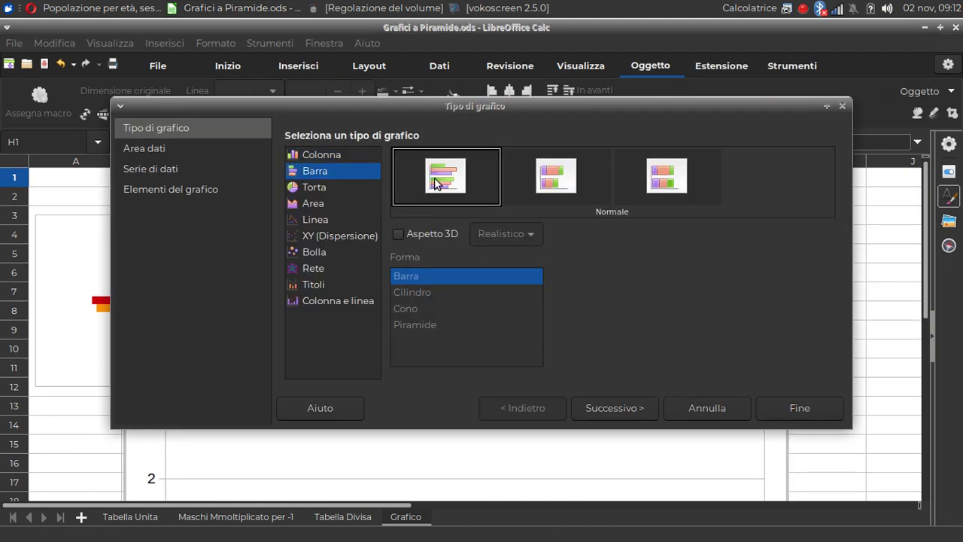
pyautogui.click(621, 406)
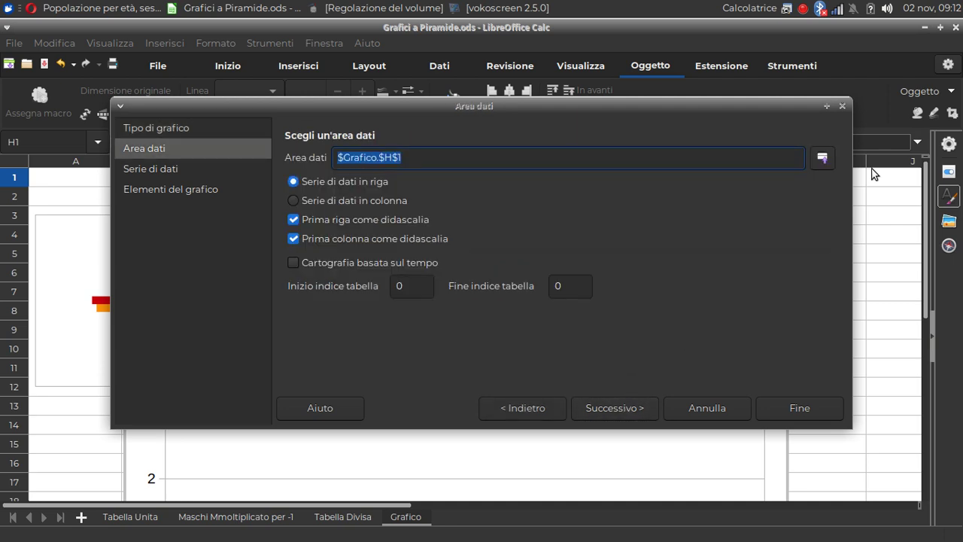
pyautogui.click(821, 160)
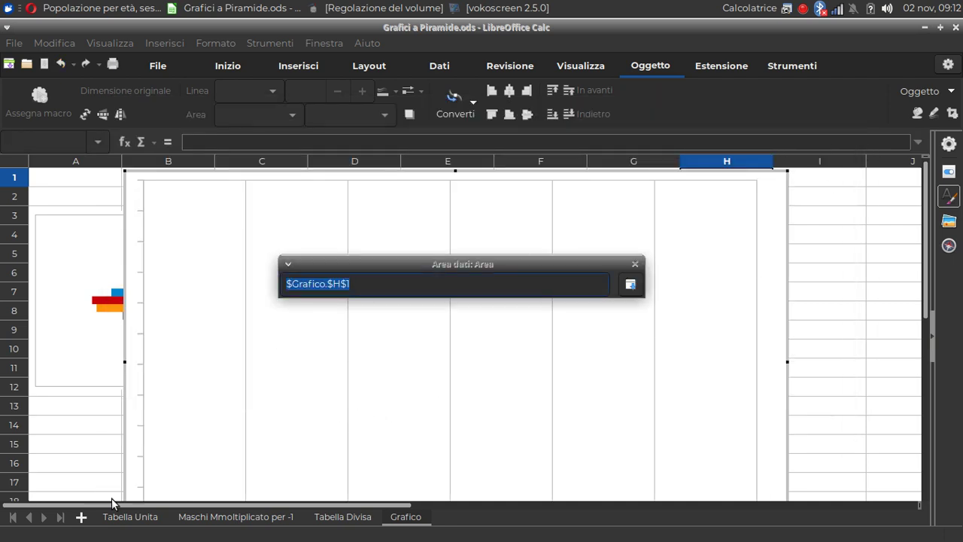
pyautogui.click(126, 519)
pyautogui.scroll(1, 128, 238)
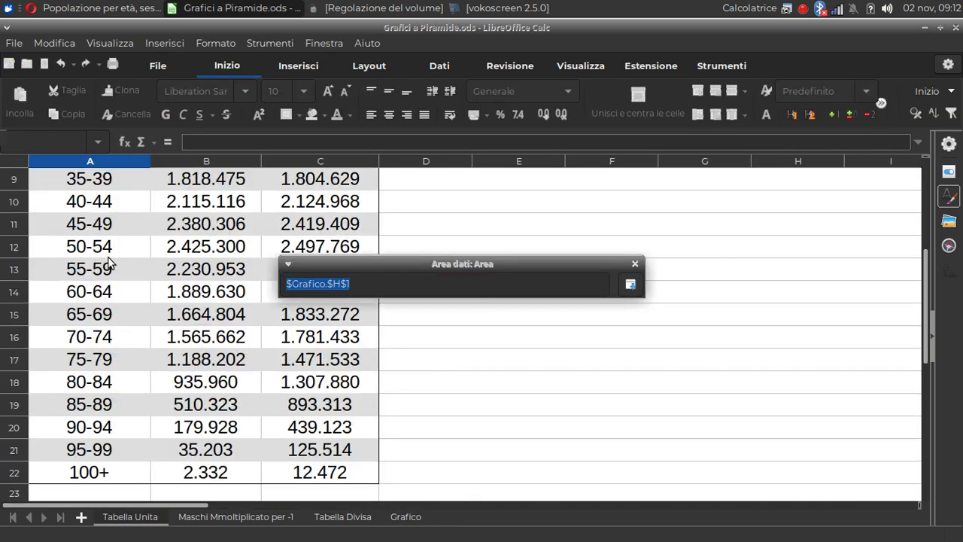
pyautogui.scroll(3, 109, 267)
pyautogui.moveTo(108, 188); pyautogui.dragTo(344, 442)
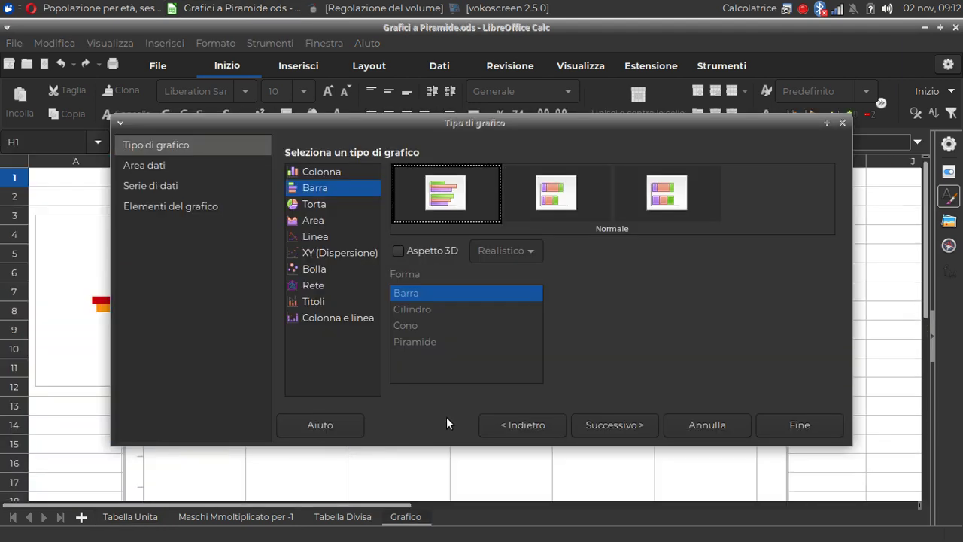
# Turn off the Y-axis gridlines and finish the grouped Femmine/Maschi chart
pyautogui.doubleClick(601, 423)
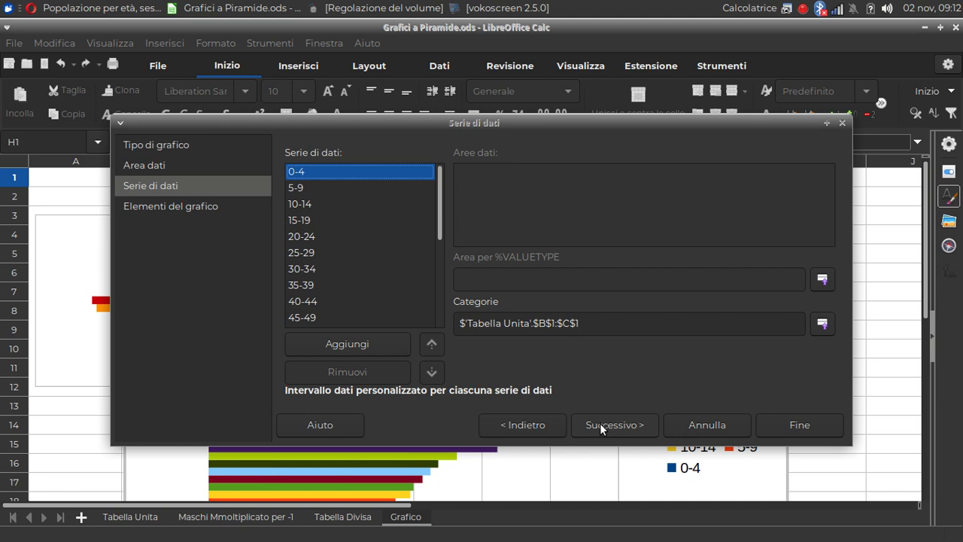
pyautogui.click(615, 424)
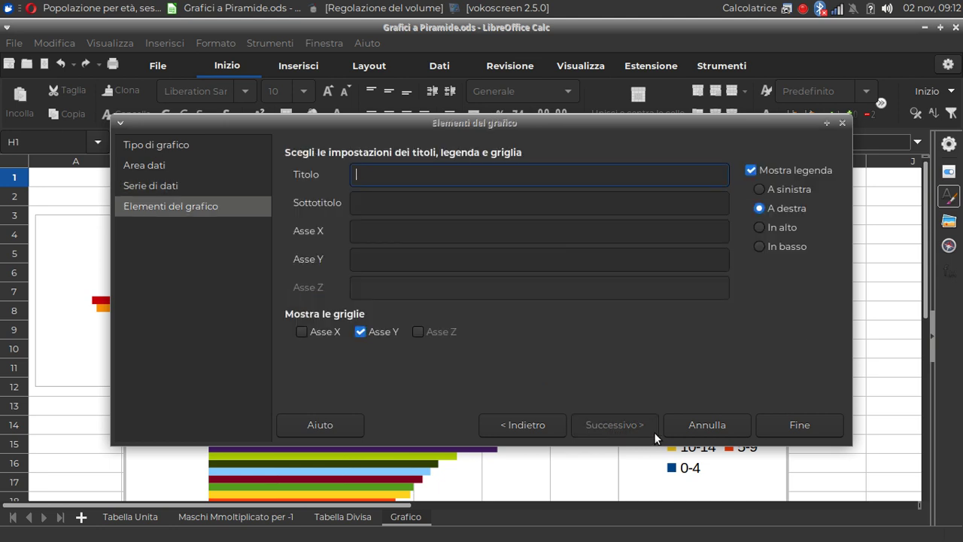
pyautogui.click(371, 332)
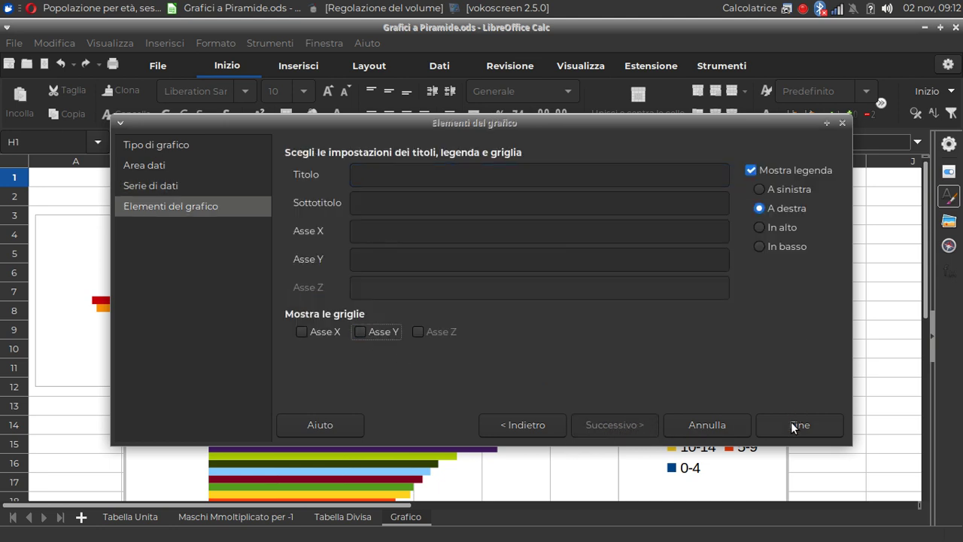
pyautogui.click(793, 426)
pyautogui.click(855, 217)
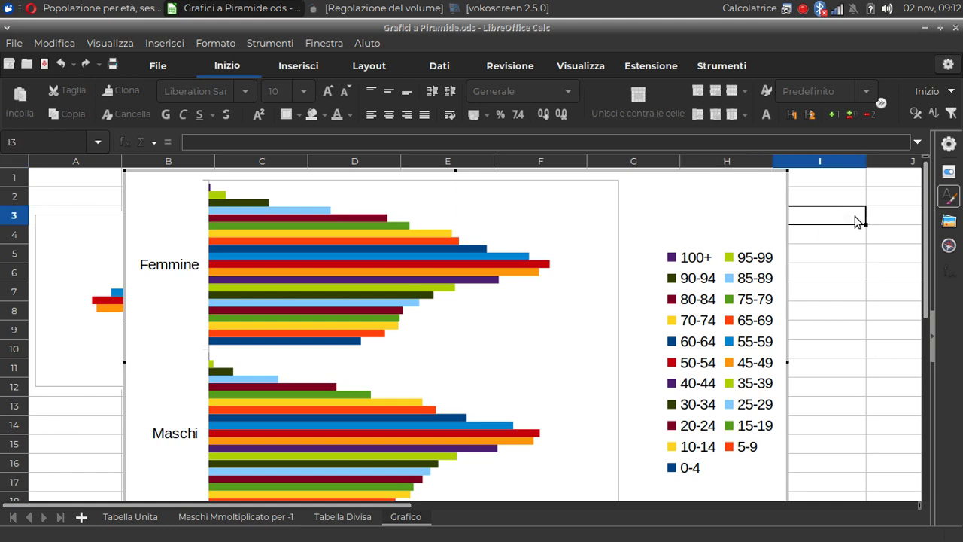
pyautogui.click(823, 272)
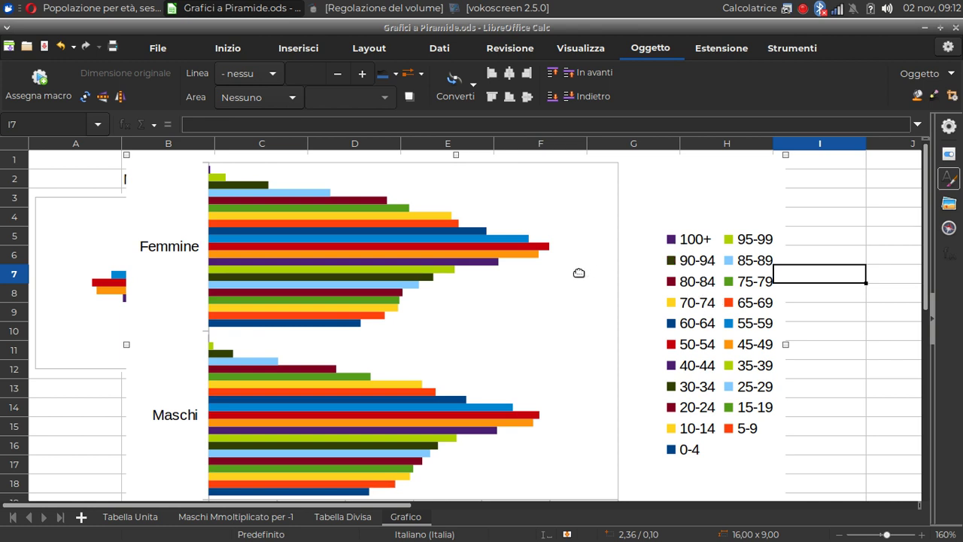
# Move the new chart's legend to its left side and shift the bars right
pyautogui.moveTo(579, 274); pyautogui.dragTo(578, 270)
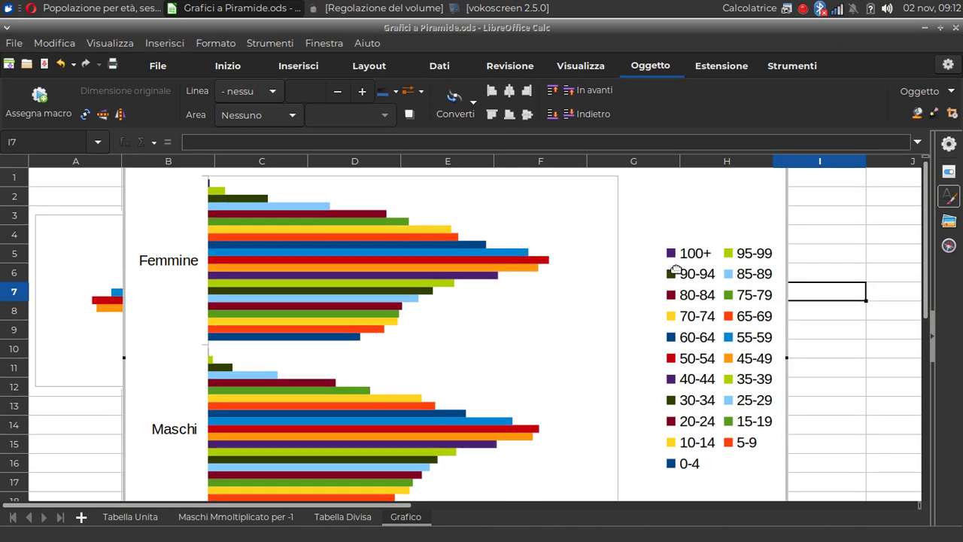
pyautogui.doubleClick(652, 273)
pyautogui.click(682, 277)
pyautogui.moveTo(687, 280); pyautogui.dragTo(201, 295)
pyautogui.click(344, 265)
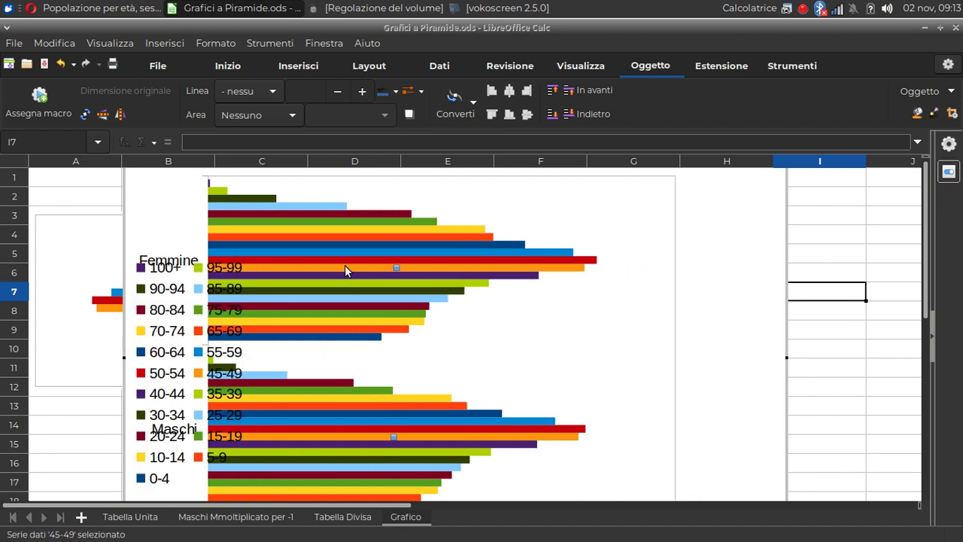
pyautogui.click(375, 223)
pyautogui.click(590, 202)
pyautogui.moveTo(590, 208); pyautogui.dragTo(740, 214)
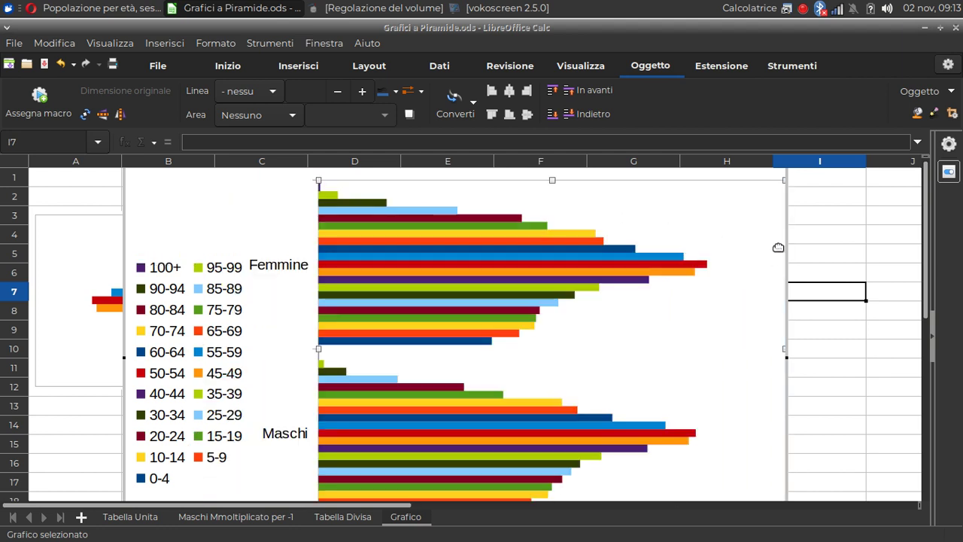
# Move the legend chart to the right of the MASCHI/FEMMINE pyramid
pyautogui.click(842, 227)
pyautogui.click(761, 165)
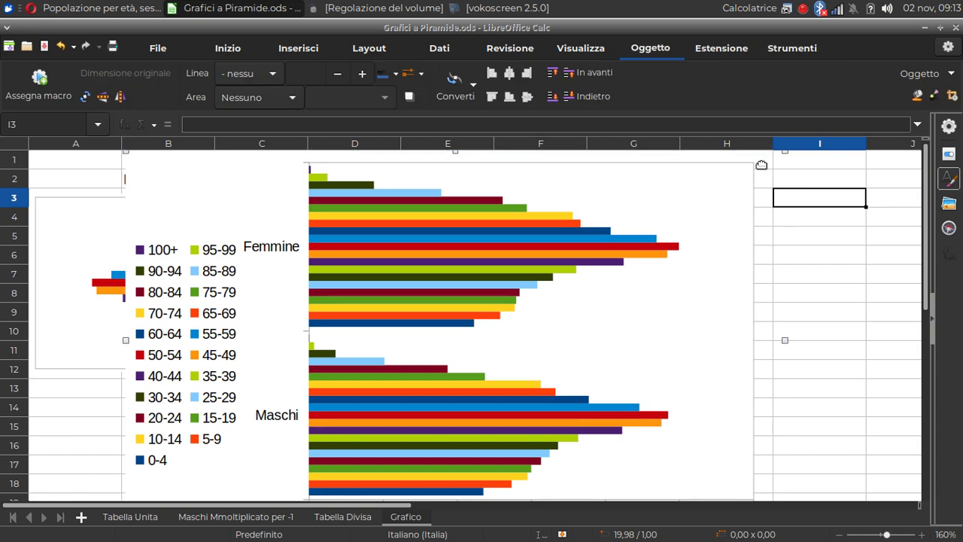
pyautogui.moveTo(779, 155)
pyautogui.mouseDown()
pyautogui.moveTo(441, 188)
pyautogui.moveTo(481, 251)
pyautogui.moveTo(875, 231)
pyautogui.moveTo(738, 226)
pyautogui.moveTo(768, 250)
pyautogui.moveTo(768, 263)
pyautogui.moveTo(800, 265)
pyautogui.mouseUp()
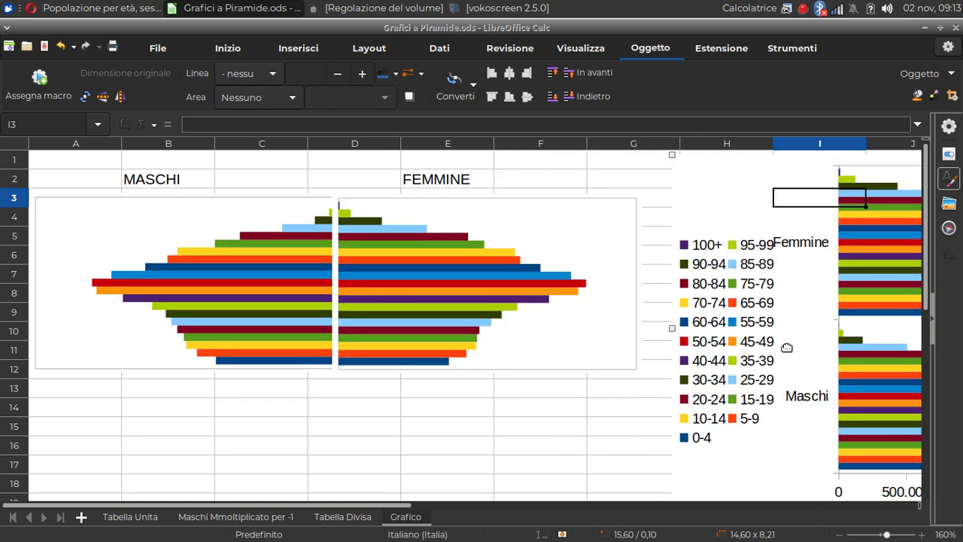
# Stretch the legend chart much taller
pyautogui.scroll(-3, 779, 380)
pyautogui.moveTo(801, 325); pyautogui.dragTo(813, 330)
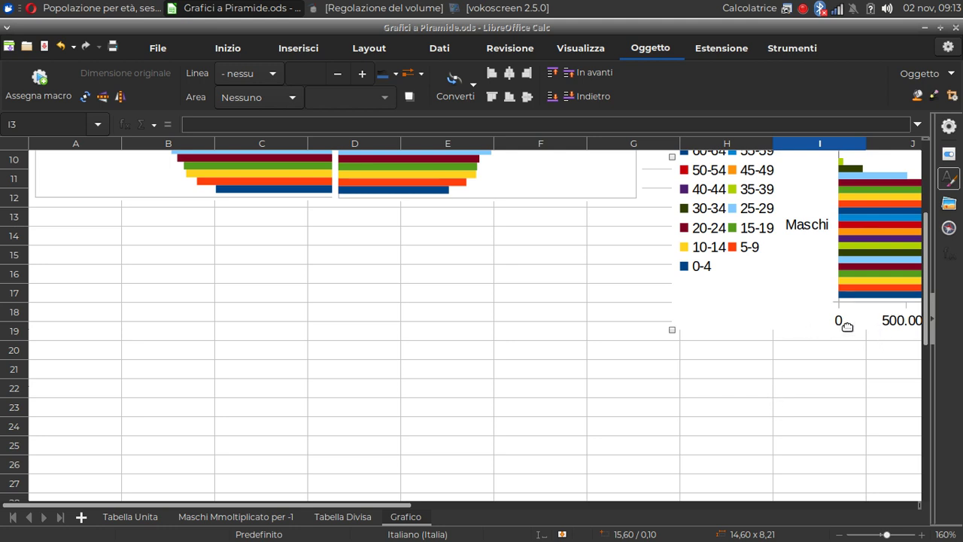
pyautogui.moveTo(409, 505); pyautogui.dragTo(515, 507)
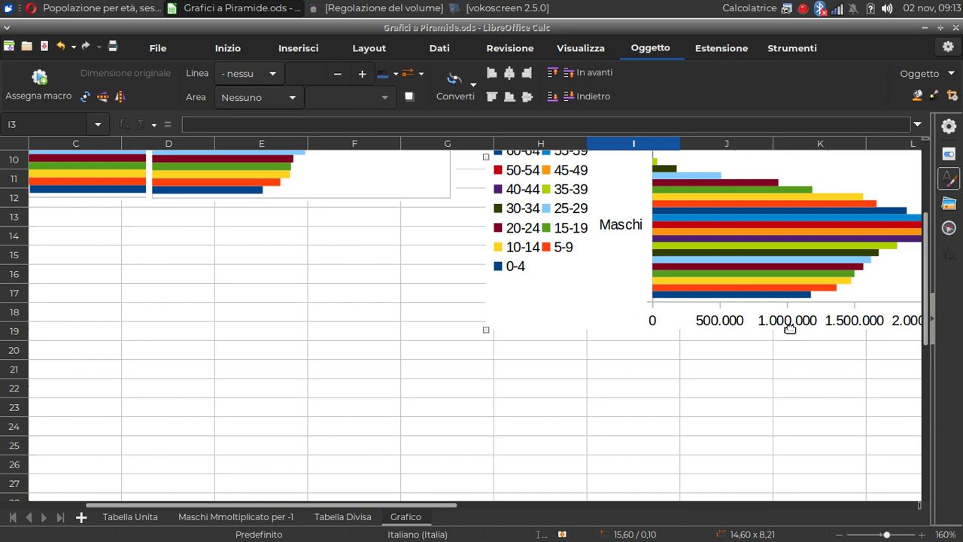
pyautogui.moveTo(789, 329); pyautogui.dragTo(801, 533)
pyautogui.scroll(4, 688, 411)
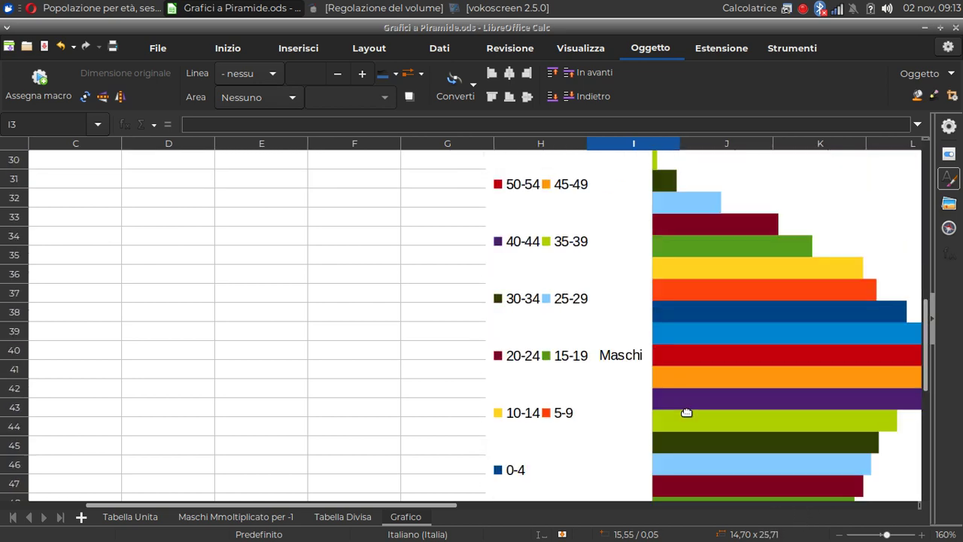
pyautogui.scroll(4, 688, 412)
pyautogui.scroll(6, 689, 412)
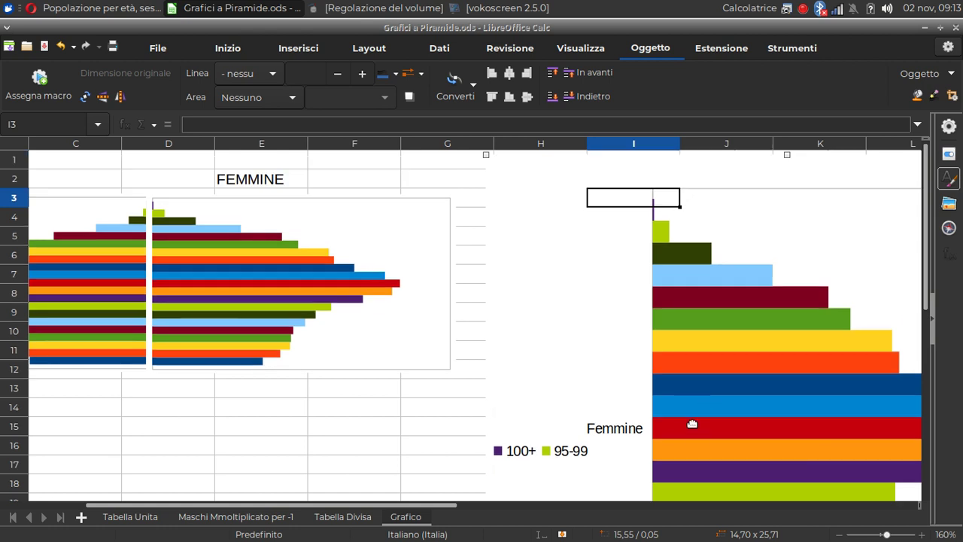
# Nudge the legend chart up slightly and bring up the reference pyramid in Opera
pyautogui.moveTo(687, 390)
pyautogui.mouseDown()
pyautogui.moveTo(694, 385)
pyautogui.moveTo(679, 395)
pyautogui.mouseUp()
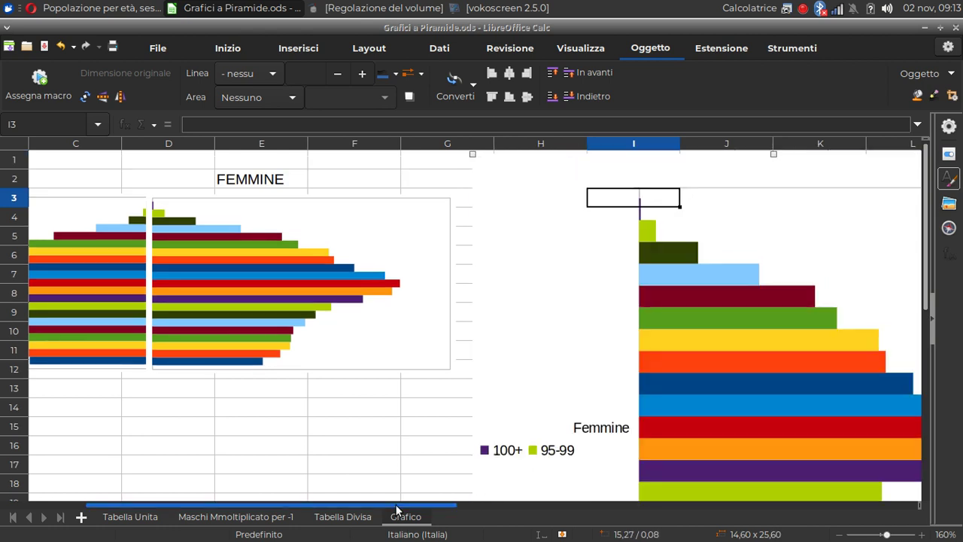
pyautogui.hscroll(-2, 397, 518)
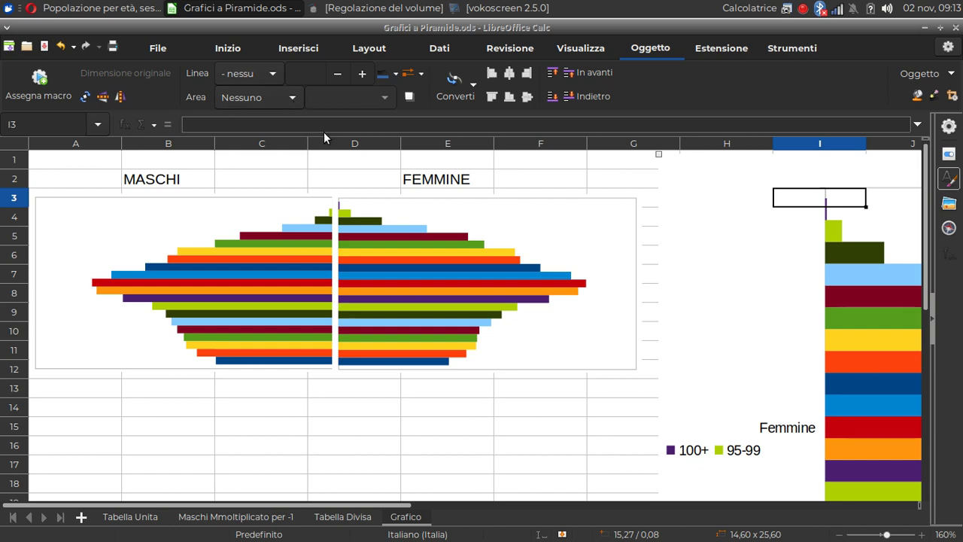
pyautogui.click(120, 8)
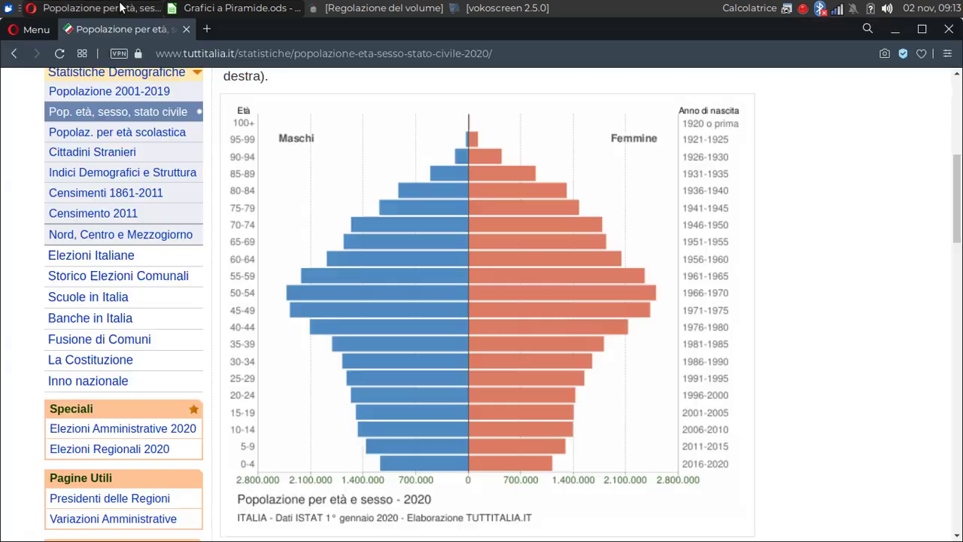
# Switch from the tuttitalia.it reference page back to the Calc Grafico sheet
pyautogui.click(265, 9)
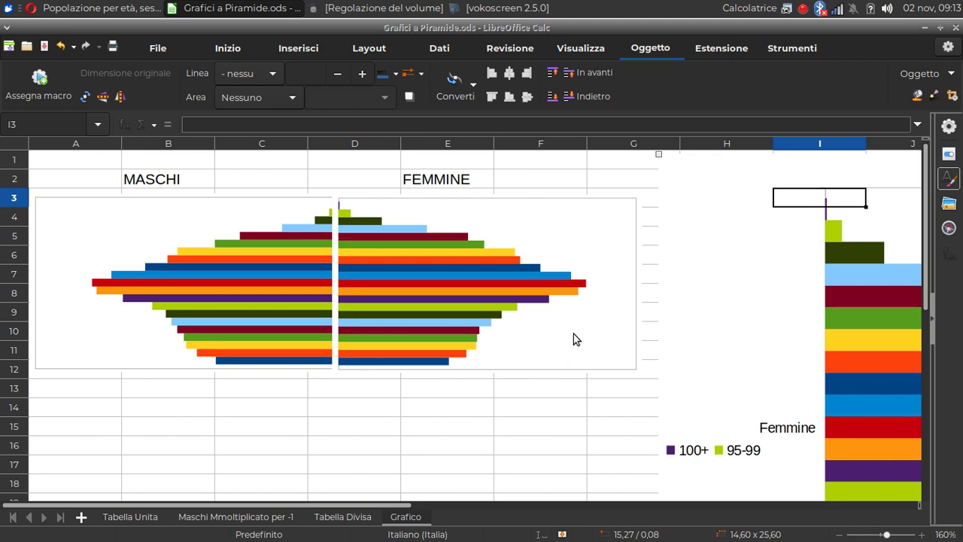
pyautogui.click(803, 9)
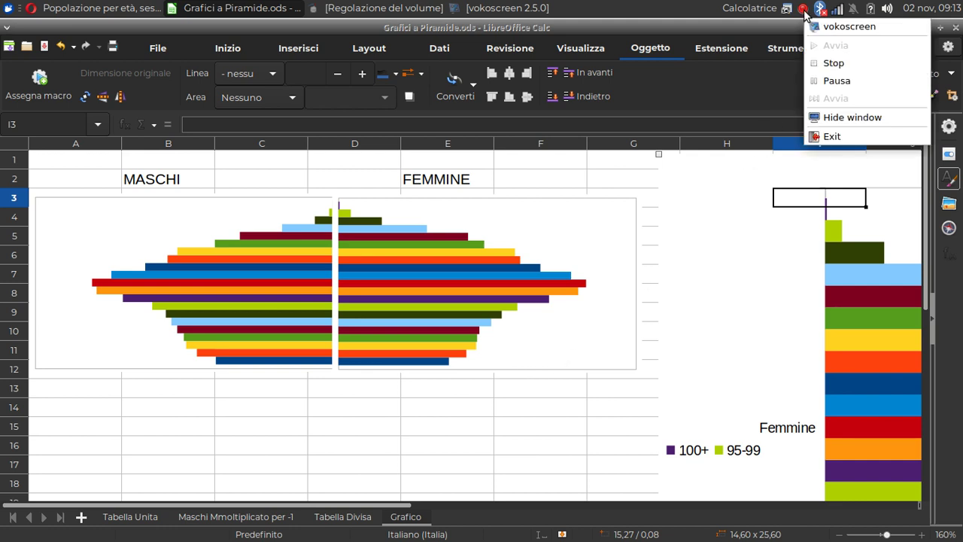